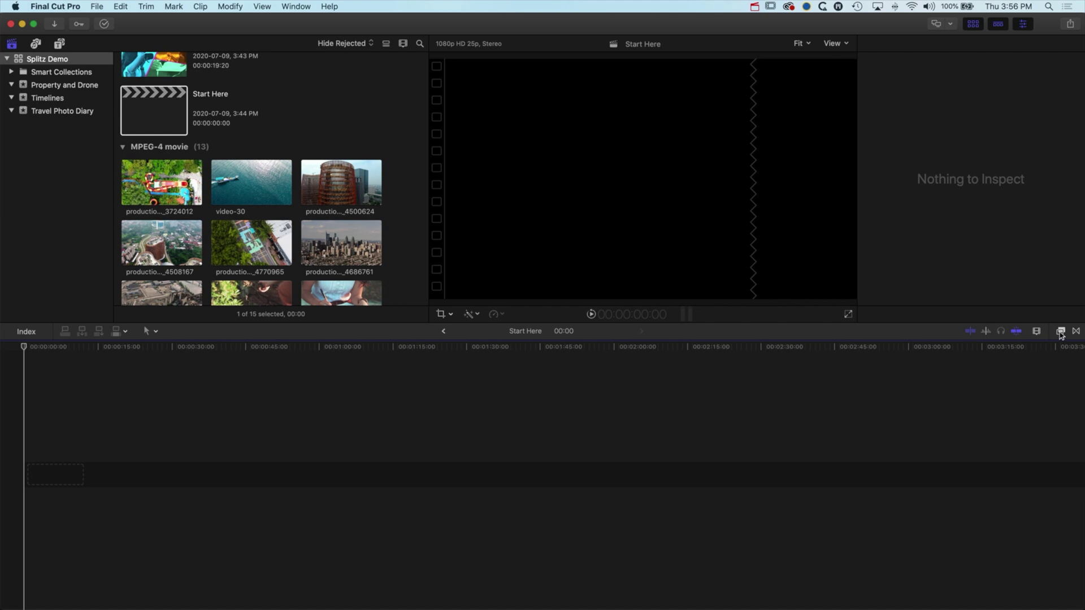
Step: Show the effects browser and look through the BretFX Splitz split-screen layouts, grouped by number of screens
left_click(1061, 333)
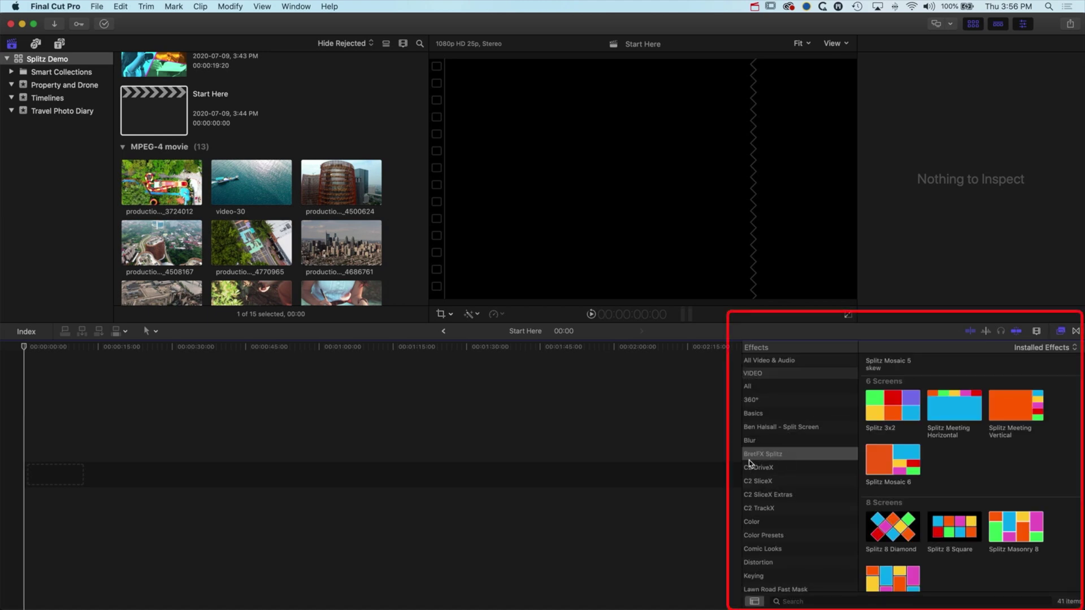
scroll(917, 436, "up", 10)
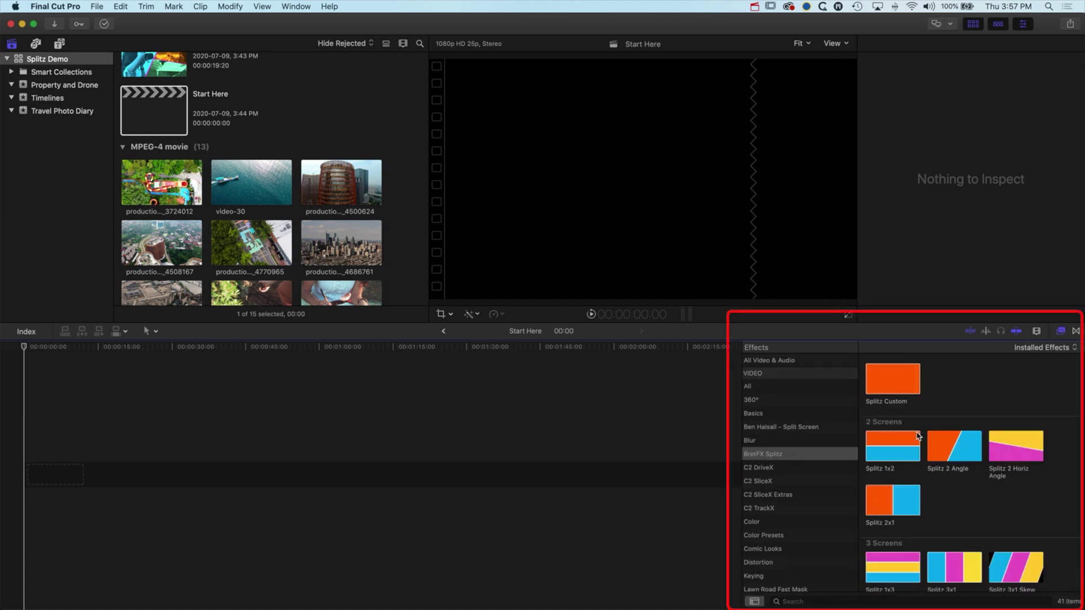
scroll(917, 436, "down", 5)
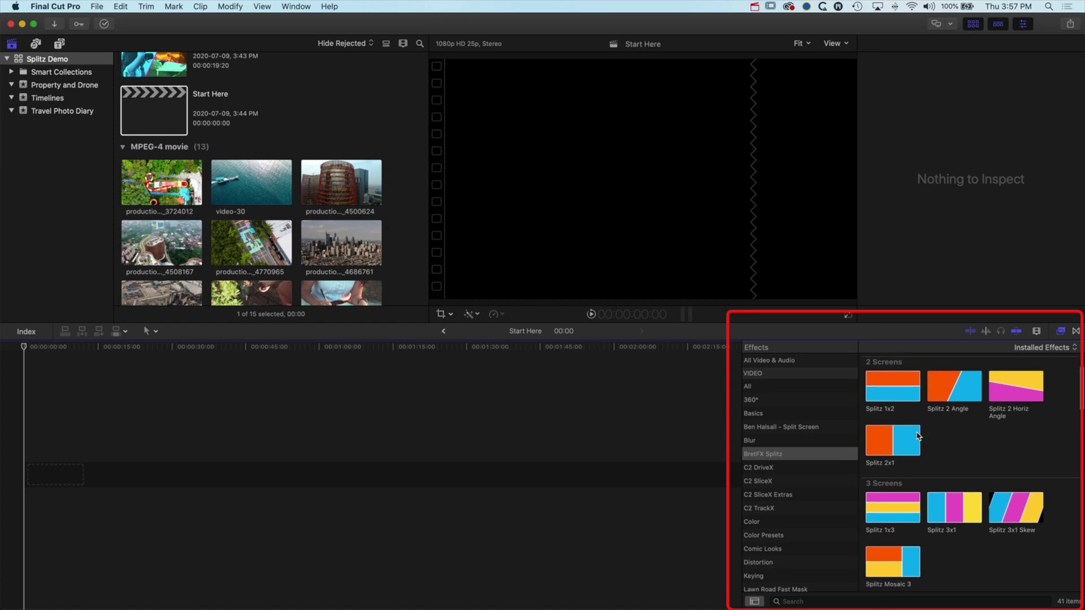
scroll(917, 436, "down", 1)
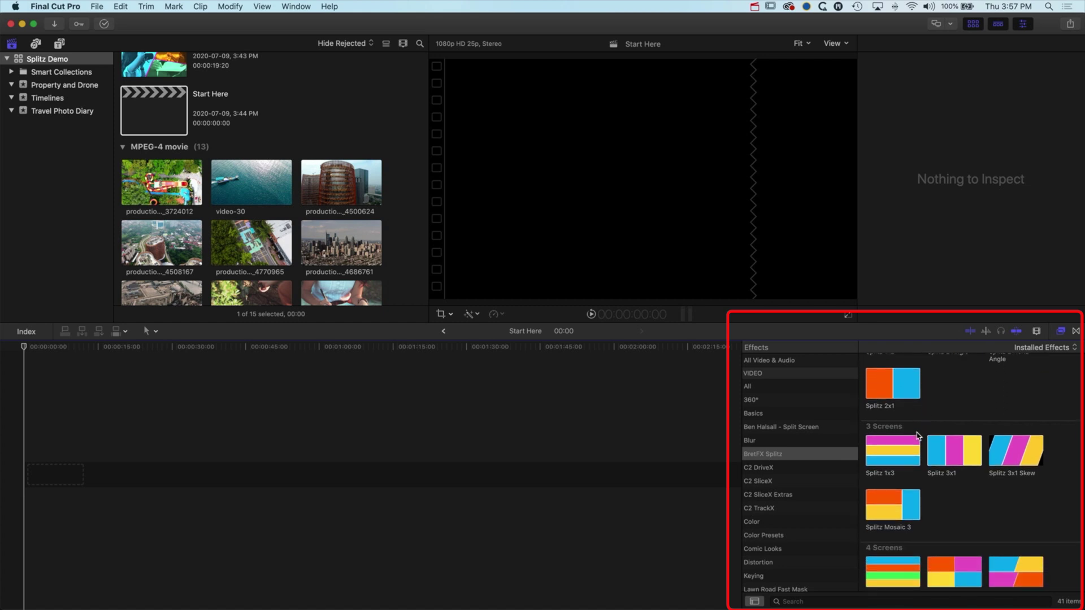
scroll(918, 436, "down", 8)
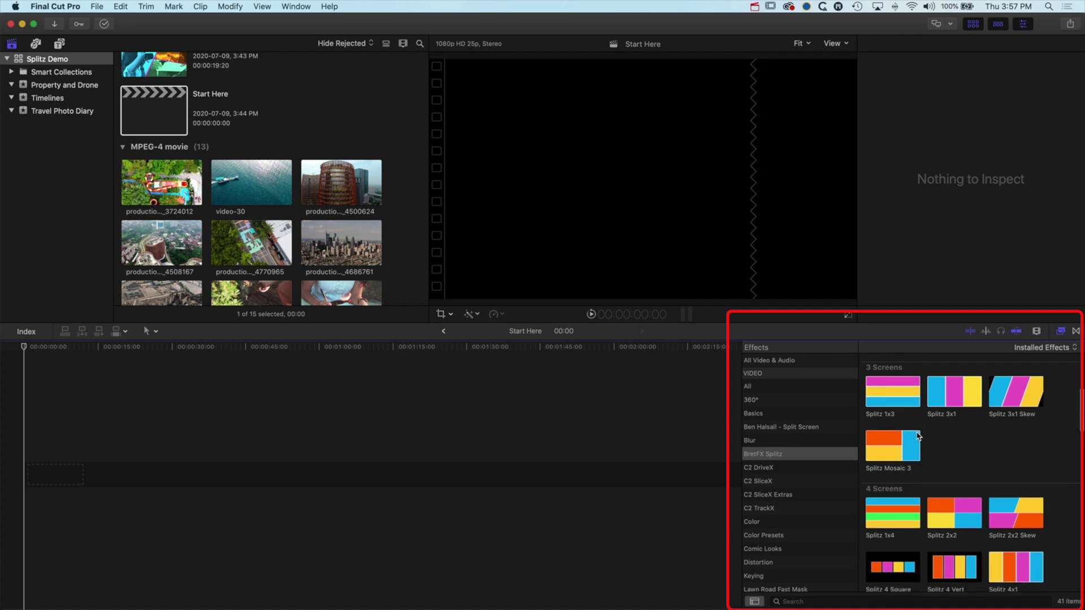
scroll(917, 435, "down", 3)
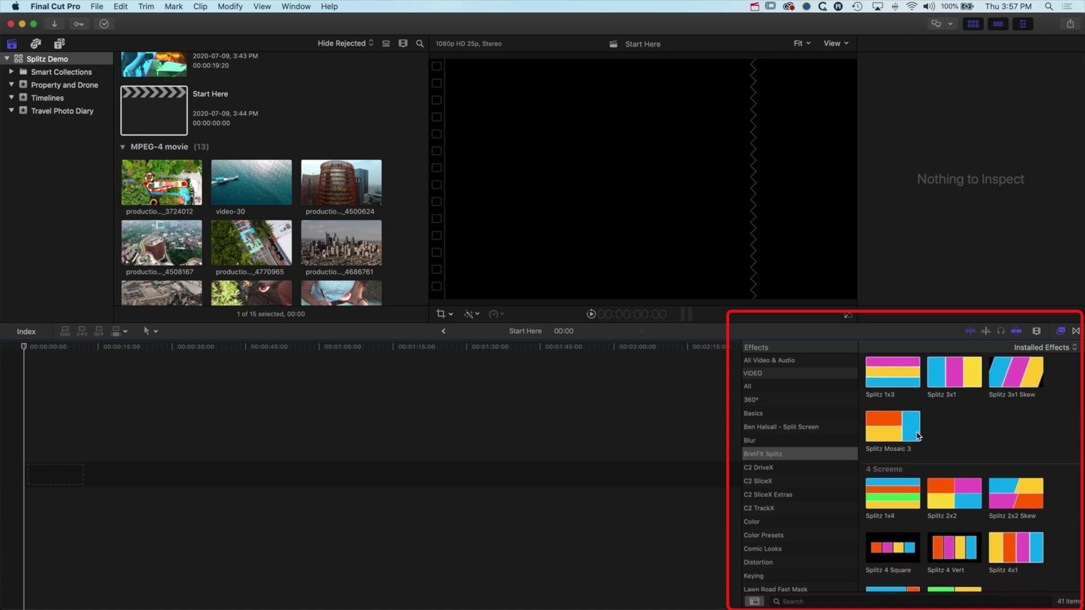
scroll(917, 436, "down", 5)
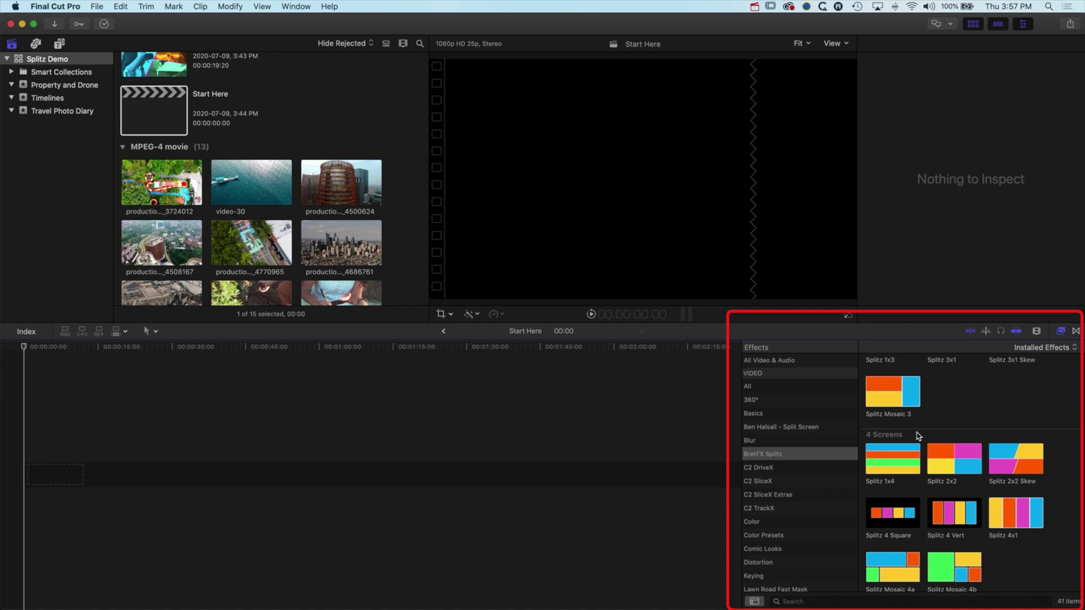
scroll(918, 436, "down", 20)
scroll(917, 436, "down", 20)
scroll(917, 436, "down", 20)
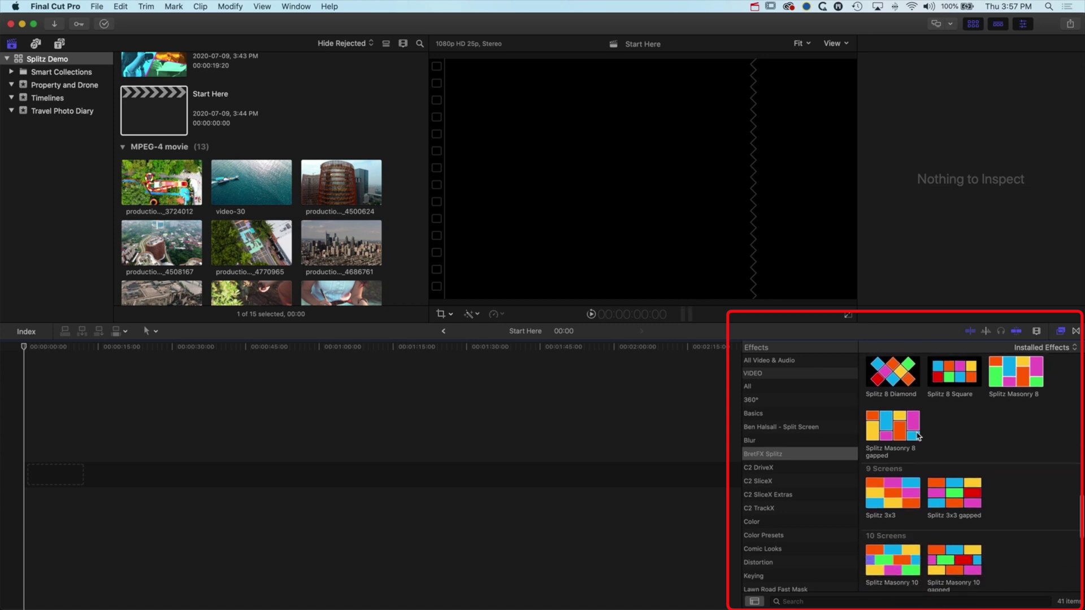
scroll(918, 436, "down", 7)
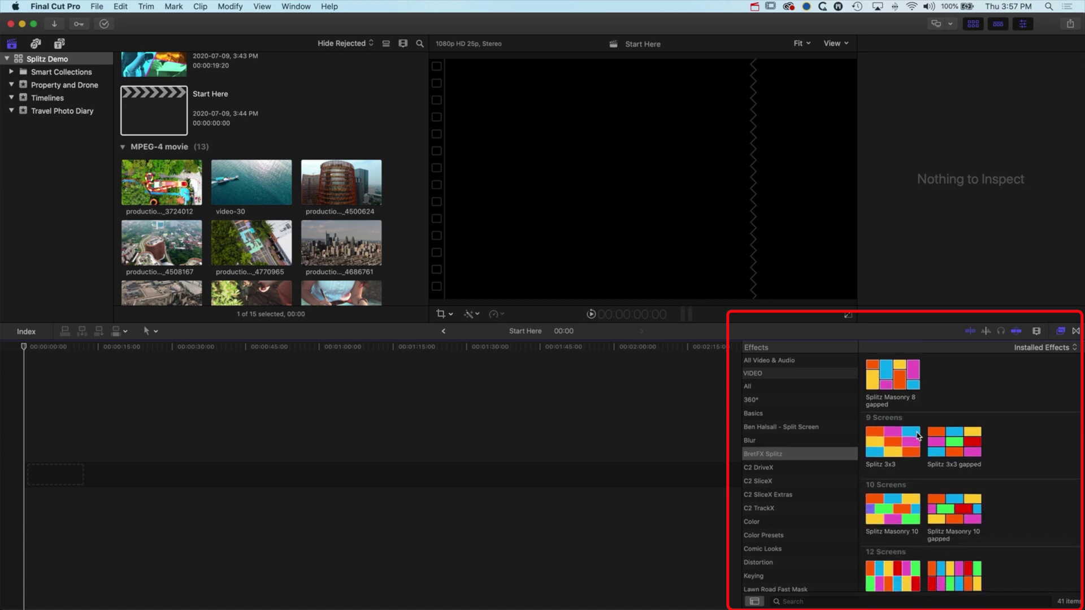
scroll(917, 436, "up", 20)
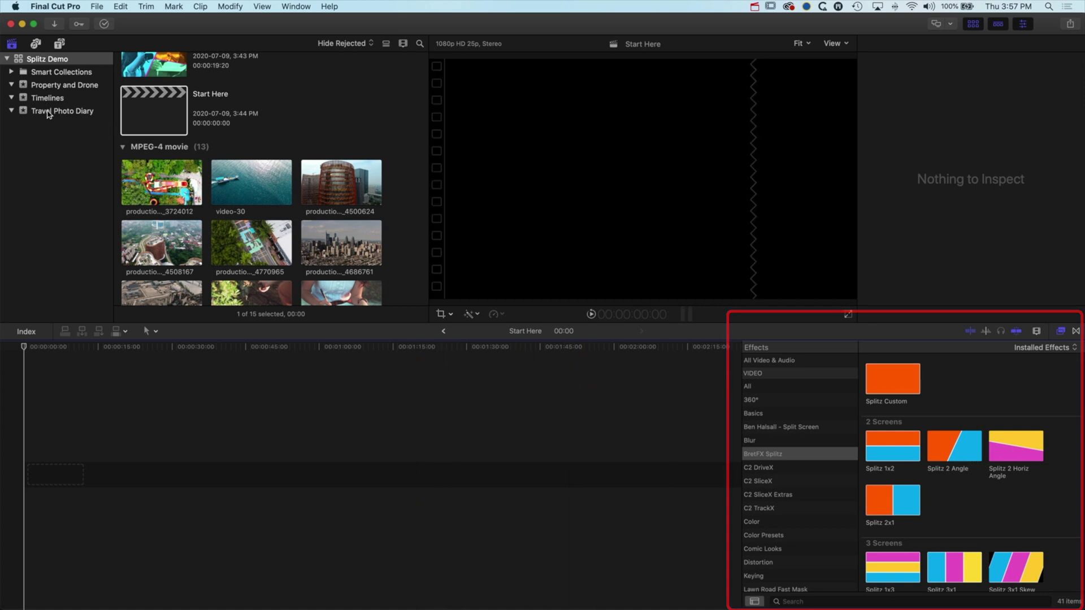
Step: Stack Travel Photo Diary clips at the timeline's start: production ID_4596228 as the base, with ID_4596259 and then ID_4596337 above it
left_click(49, 113)
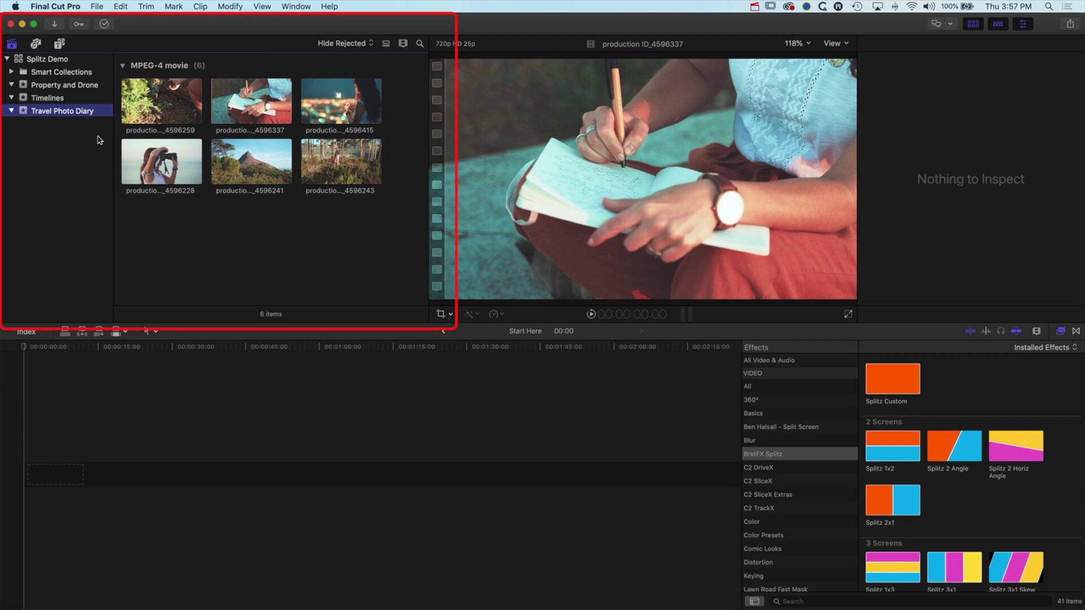
left_click(144, 165)
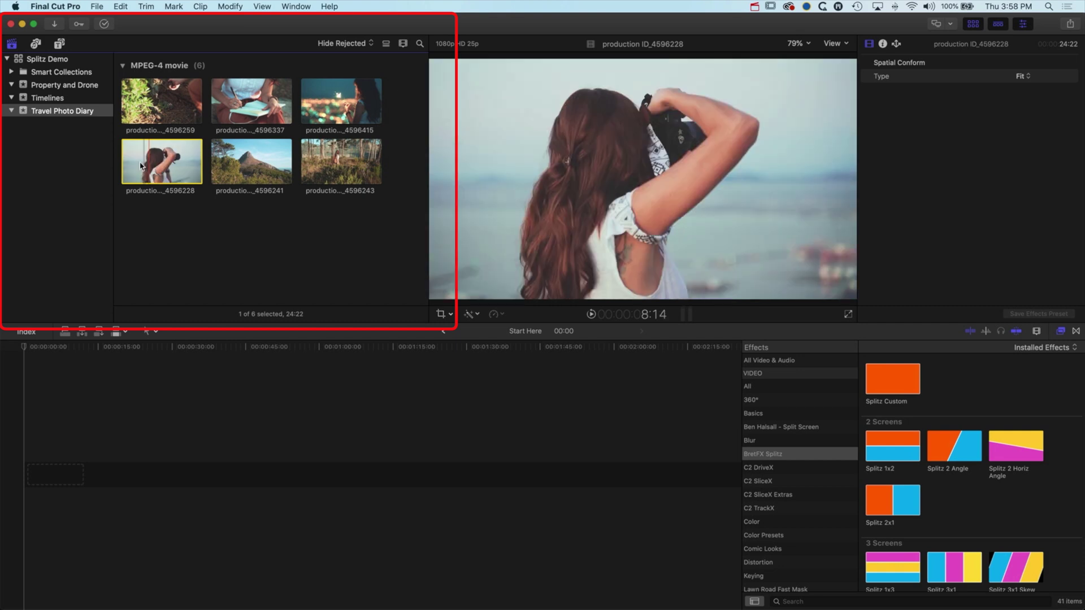
left_click_drag(155, 168, 57, 475)
left_click(166, 95)
left_click_drag(166, 96, 23, 449)
left_click(252, 102)
left_click_drag(251, 102, 5, 428)
key("shift+z")
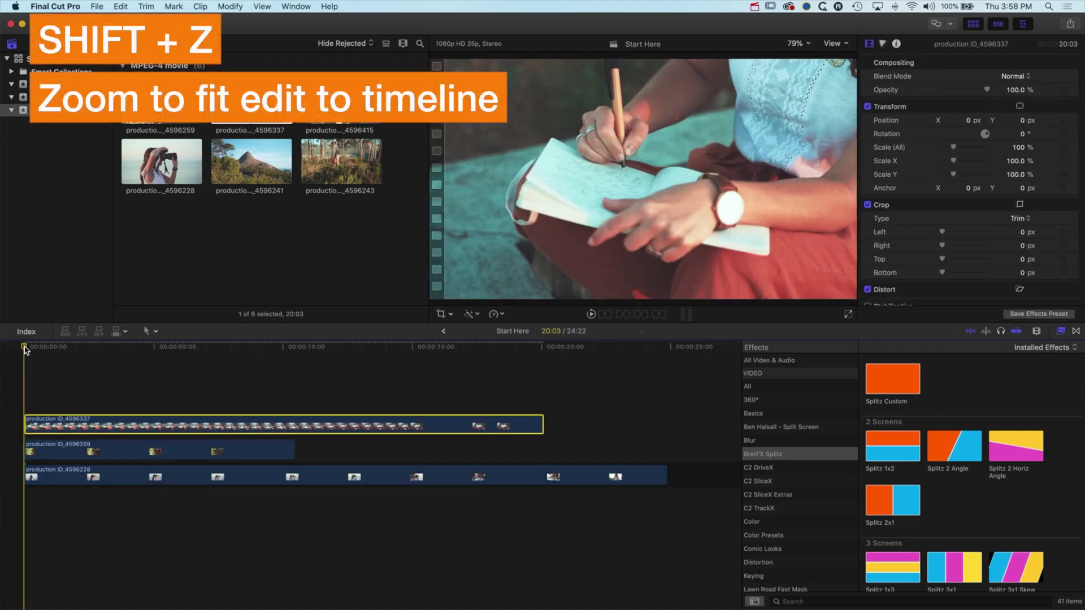
Step: Trim the ends of the ID_4596337 and ID_4596228 clips to 10:12, matching the end of the middle clip
key("space")
left_click_drag(142, 345, 292, 350)
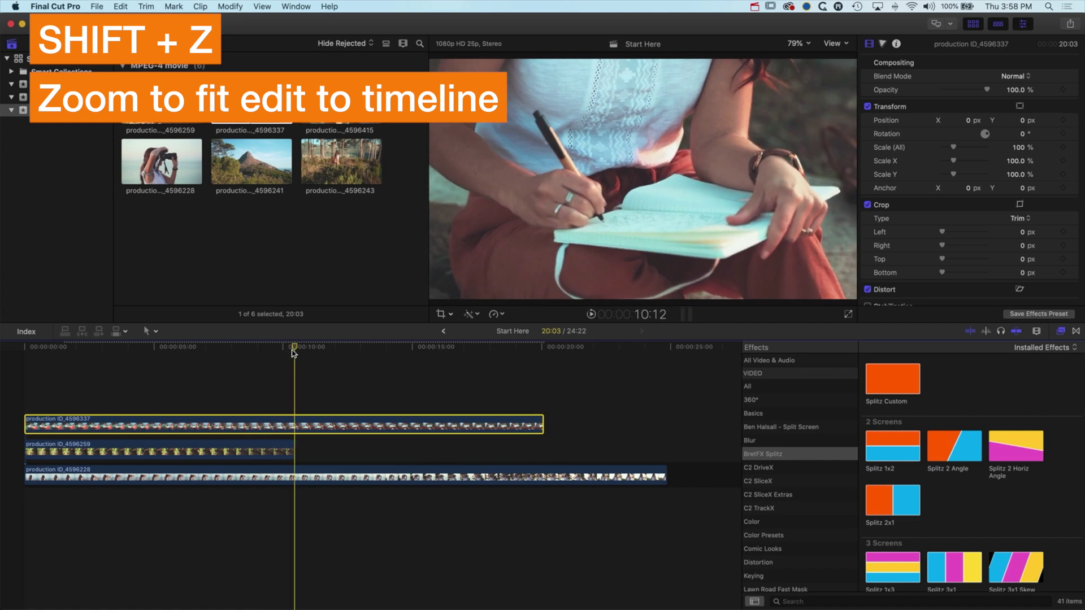
left_click_drag(541, 424, 294, 423)
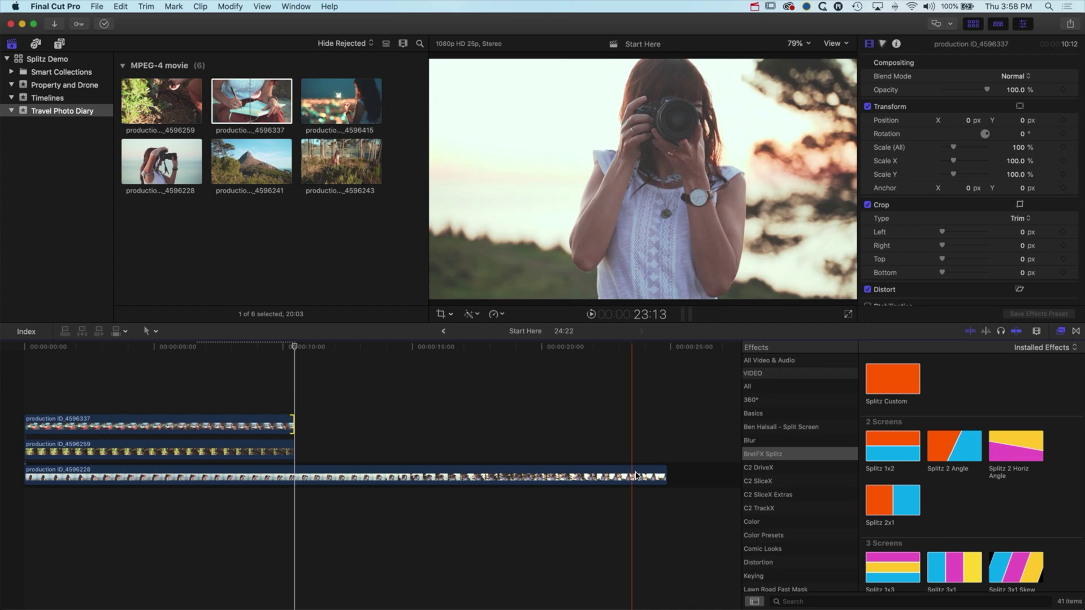
left_click_drag(662, 475, 294, 476)
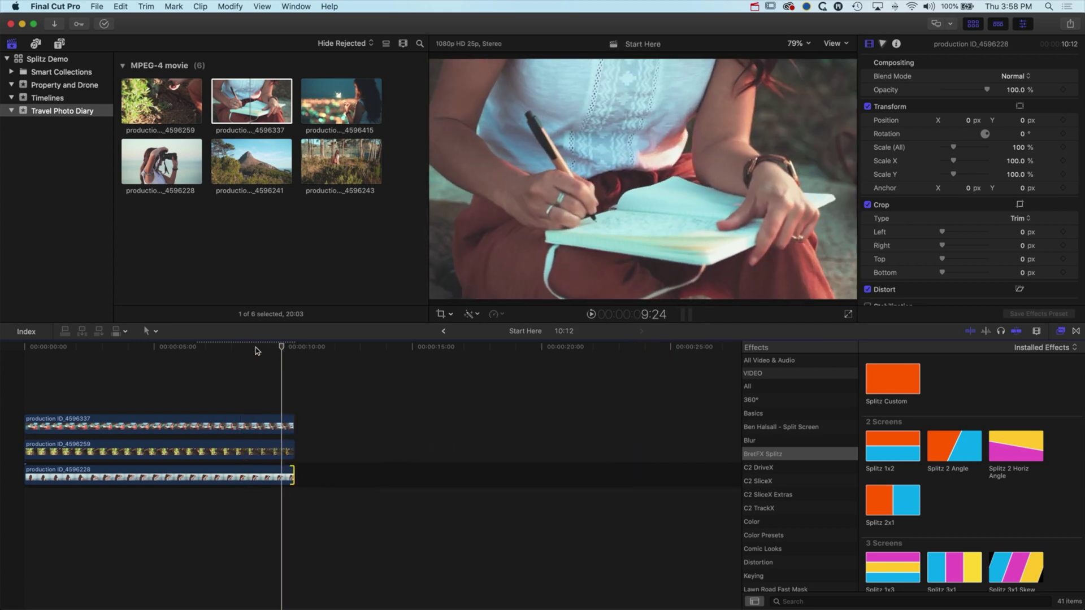
left_click(164, 352)
key("shift+z")
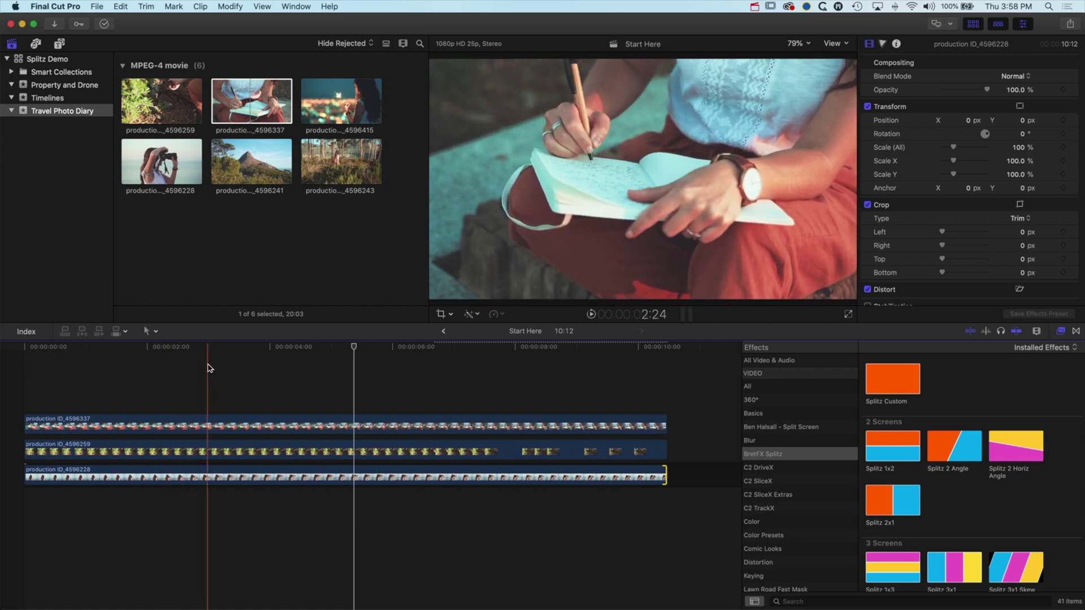
Step: Apply Splitz 2 Angle to the top clip and adjust its source to about X 0.14, Y 0.01 and size 362
left_click(299, 430)
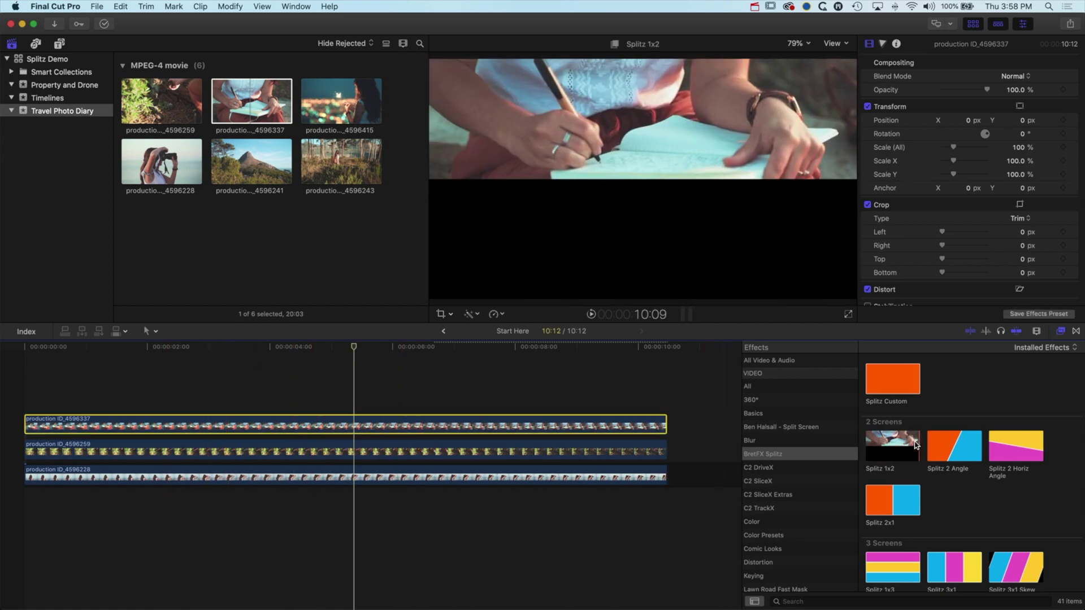
left_click_drag(954, 446, 413, 426)
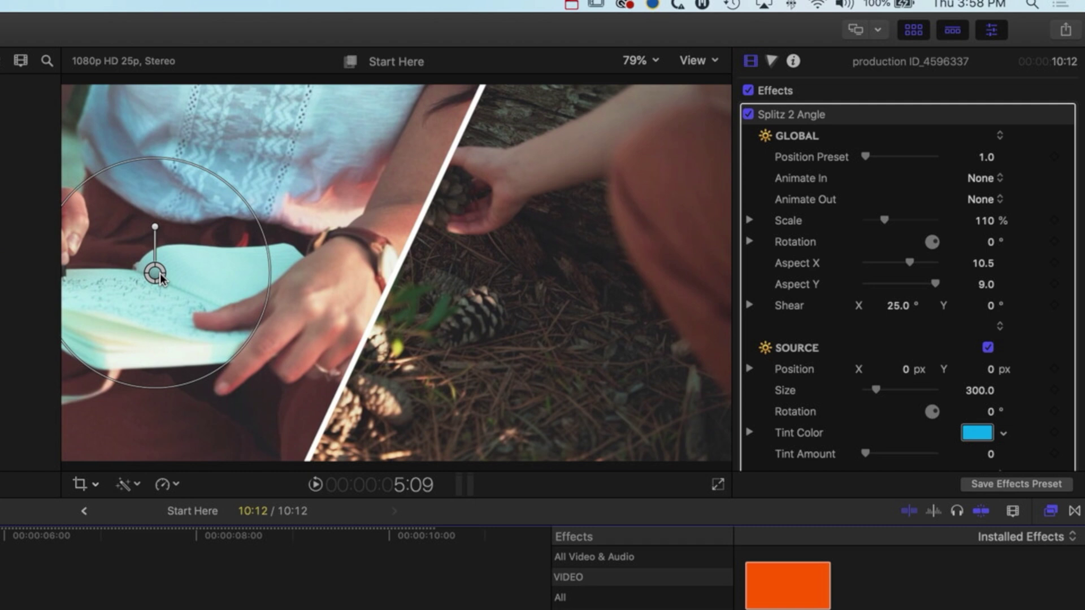
left_click_drag(243, 263, 269, 251)
left_click_drag(198, 272, 192, 274)
left_click_drag(292, 317, 324, 344)
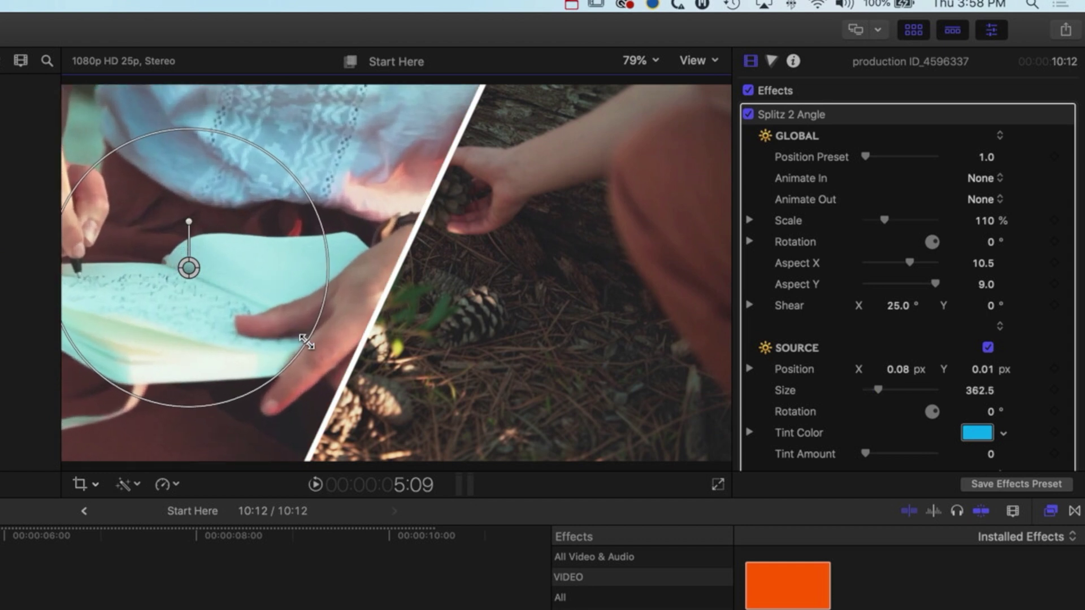
left_click_drag(190, 272, 225, 284)
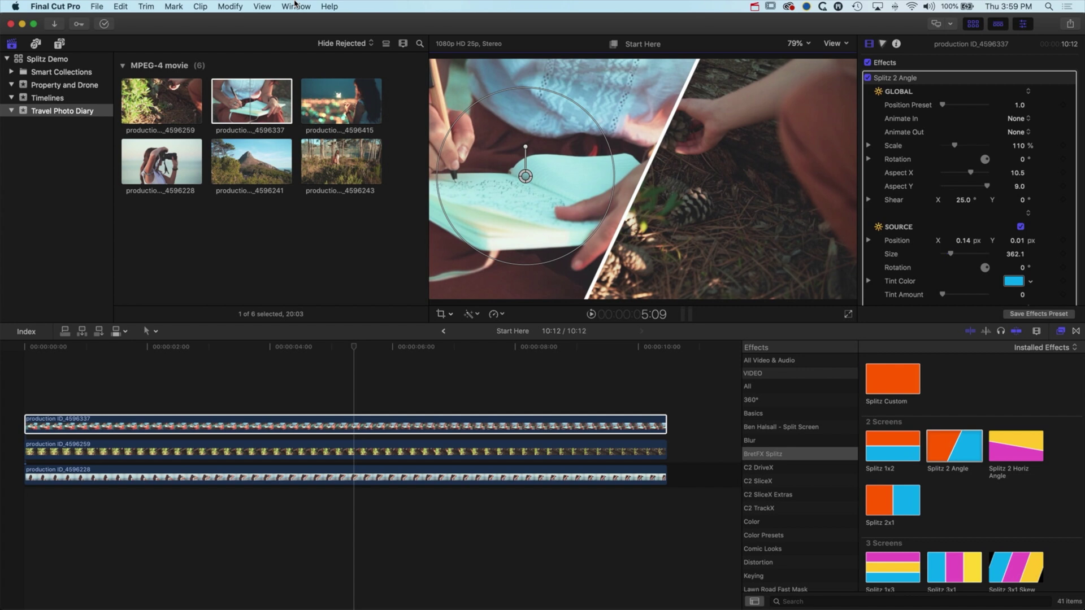
Step: Check that the Inspector is enabled among the items shown in the workspace
left_click(295, 6)
mouse_move(310, 115)
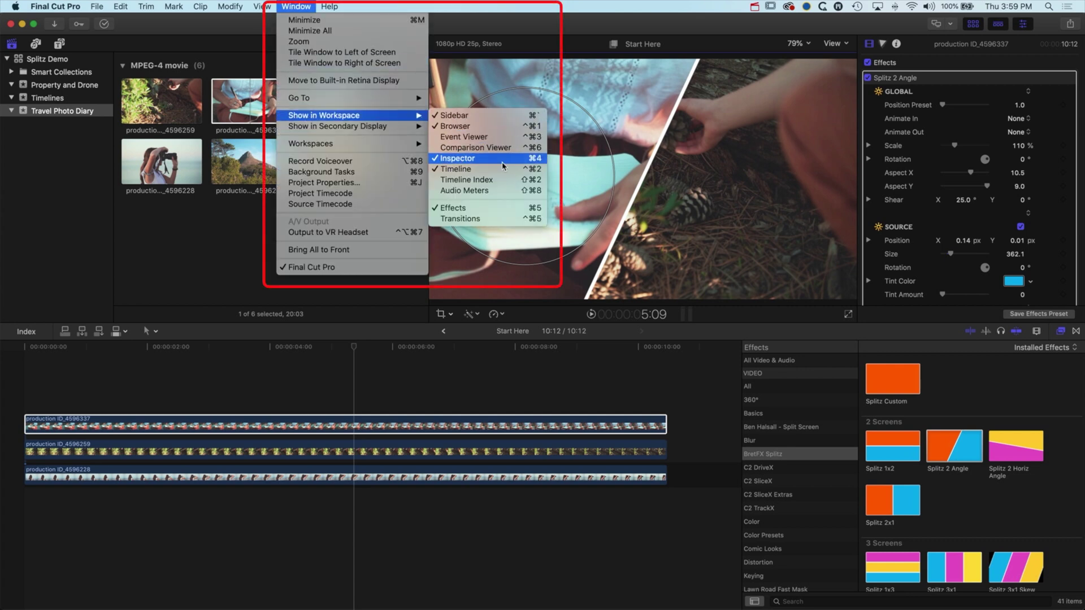
key("Escape")
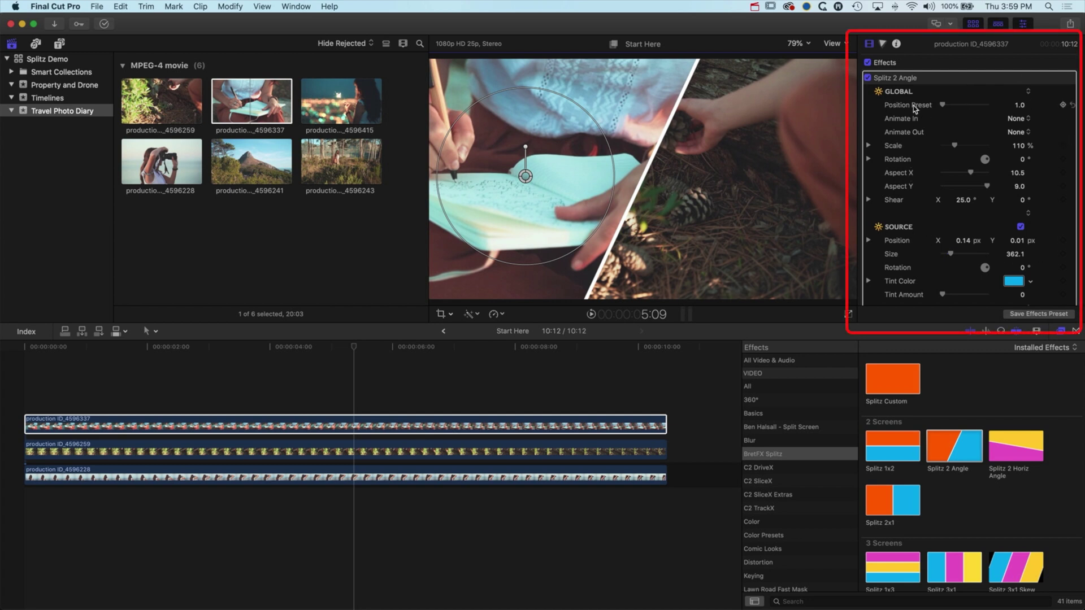
Step: Keep the top clip's Position Preset at 1.0 and play the angled split screen from the start
mouse_move(943, 107)
left_mouse_down()
mouse_move(1000, 109)
mouse_move(933, 108)
left_mouse_up()
left_click_drag(353, 347, 4, 361)
key("space")
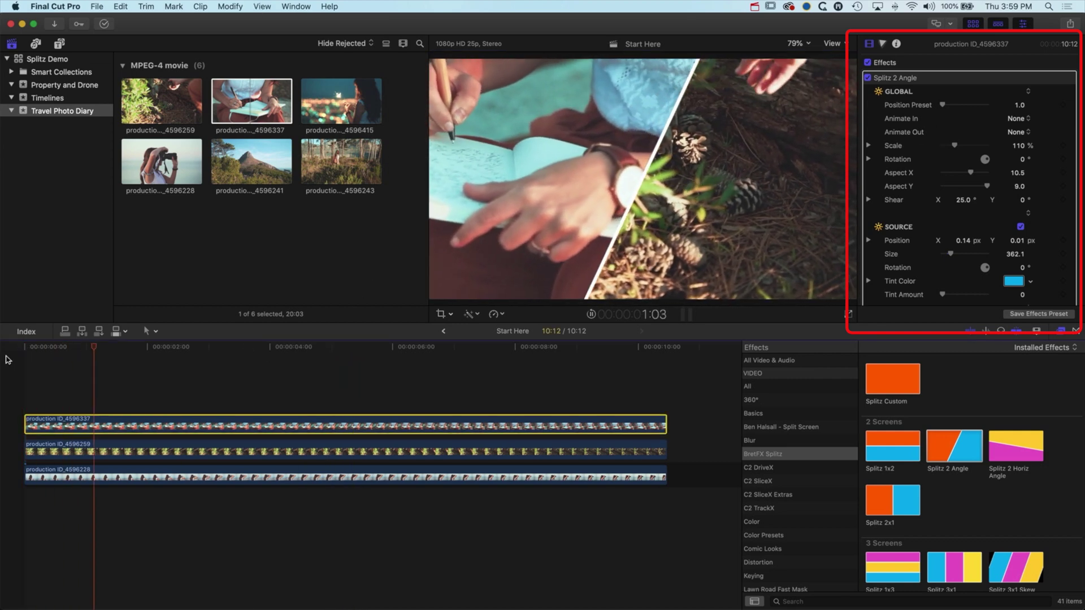
key("space")
Step: Set the top clip's Animate In option to Fade and play the animation from the start
left_click(1017, 119)
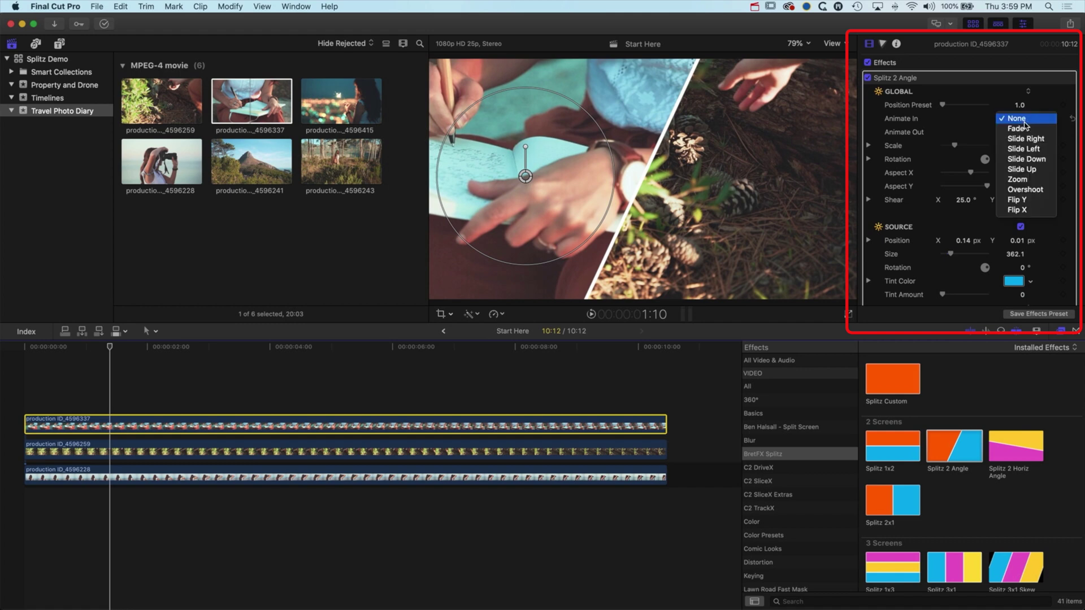
key("Return")
left_click(13, 346)
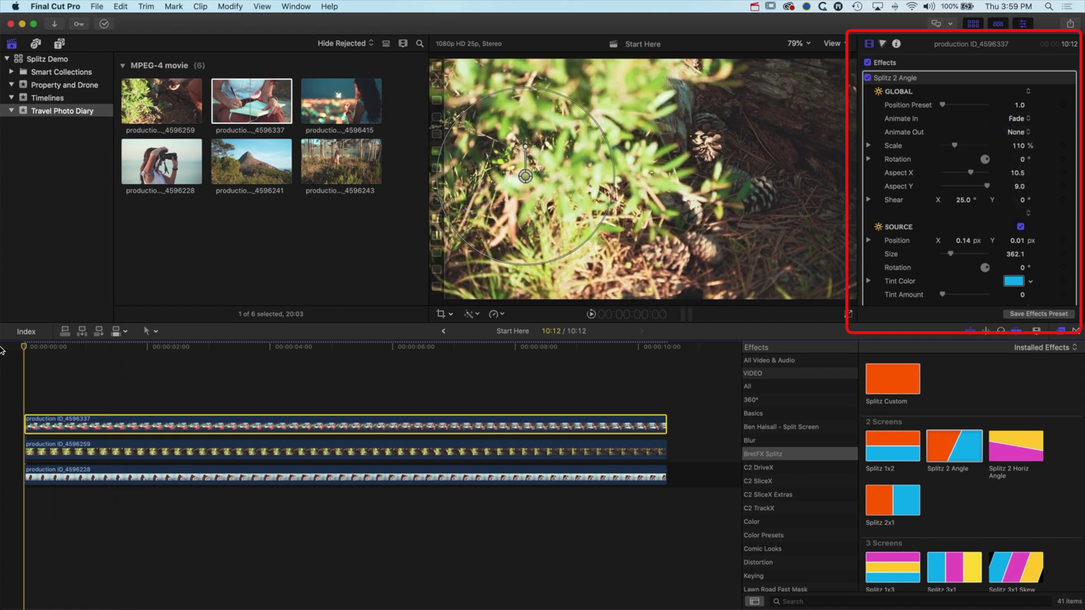
key("space")
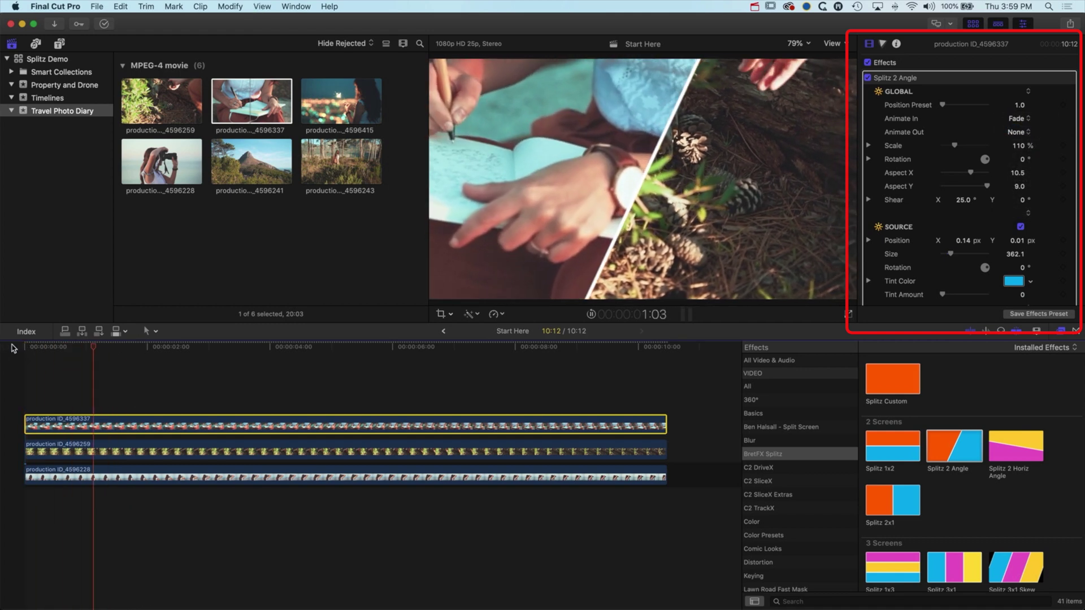
key("space")
Step: Set the top clip's Animate In option to Slide Right and play the animation from the start
left_click(1016, 130)
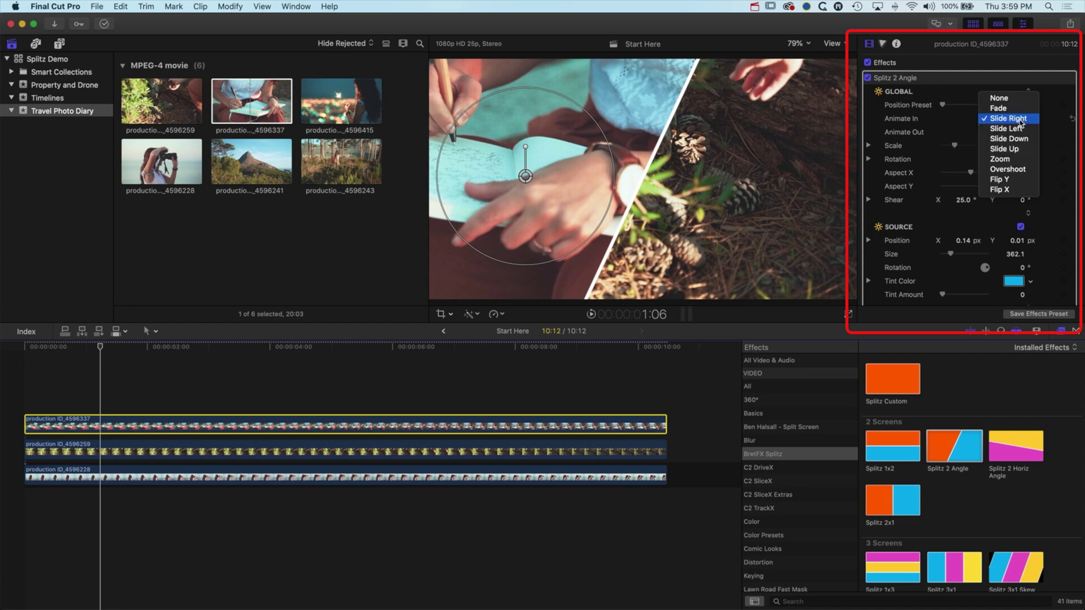
left_click(1020, 122)
left_click(5, 346)
key("space")
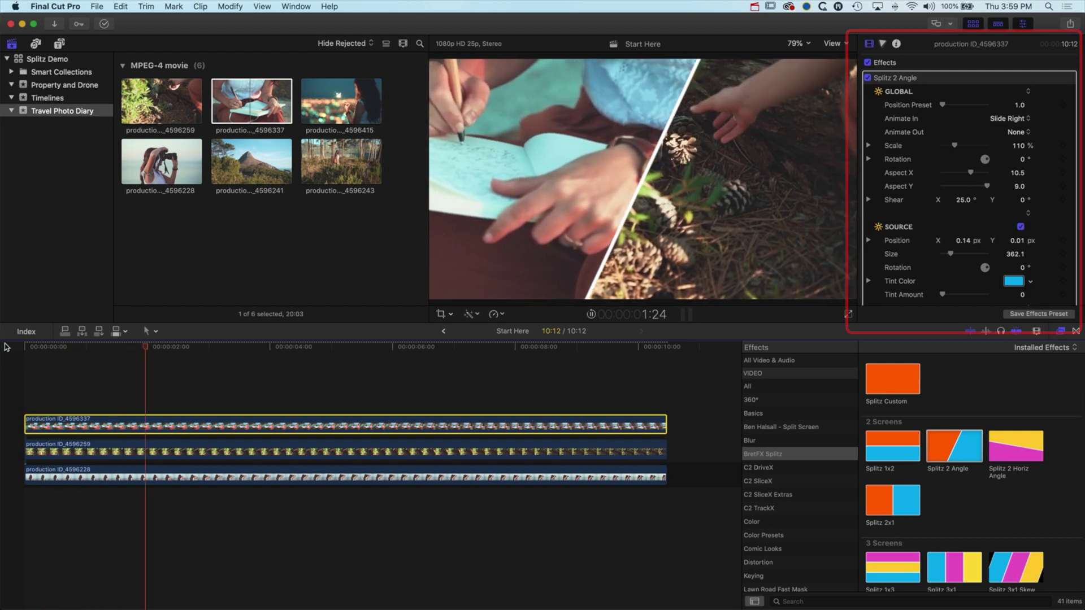
key("space")
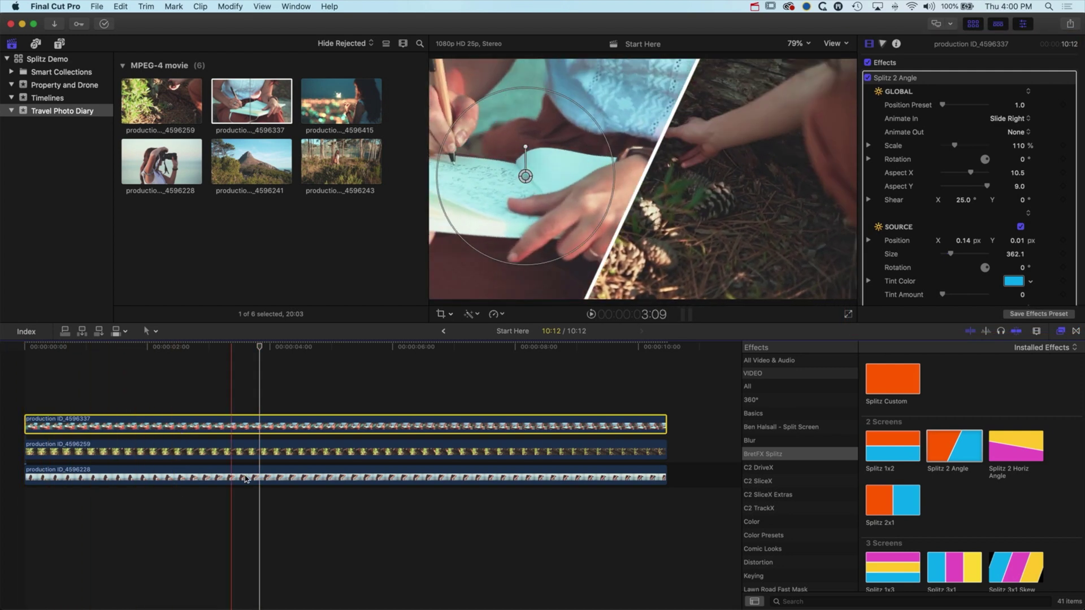
Step: Apply the Splitz 2 Angle effect to the middle clip and set its Position Preset to 2.0
left_click(248, 450)
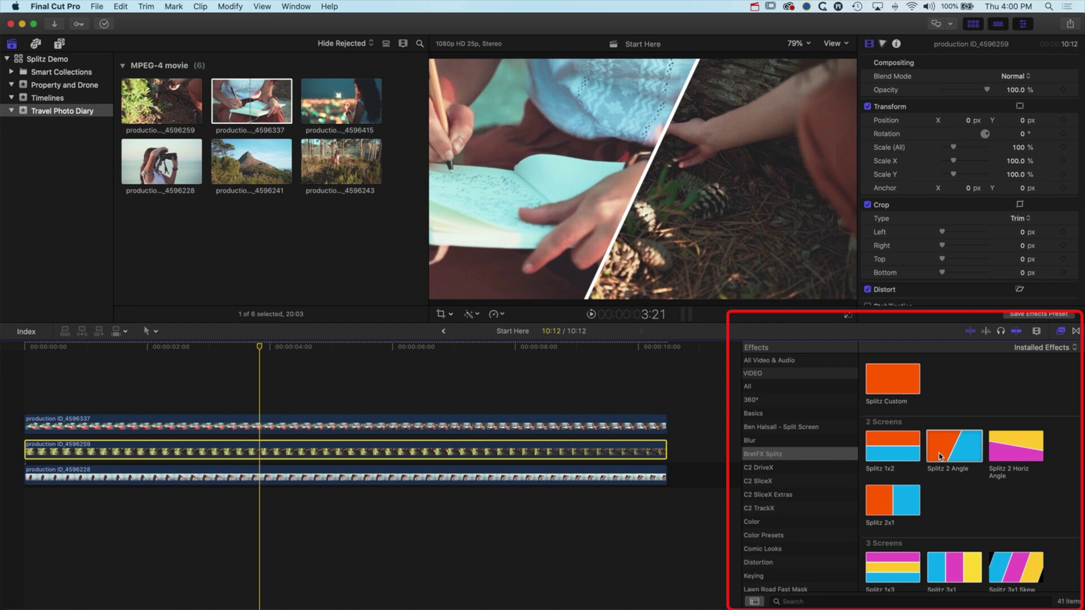
left_click_drag(952, 459, 617, 452)
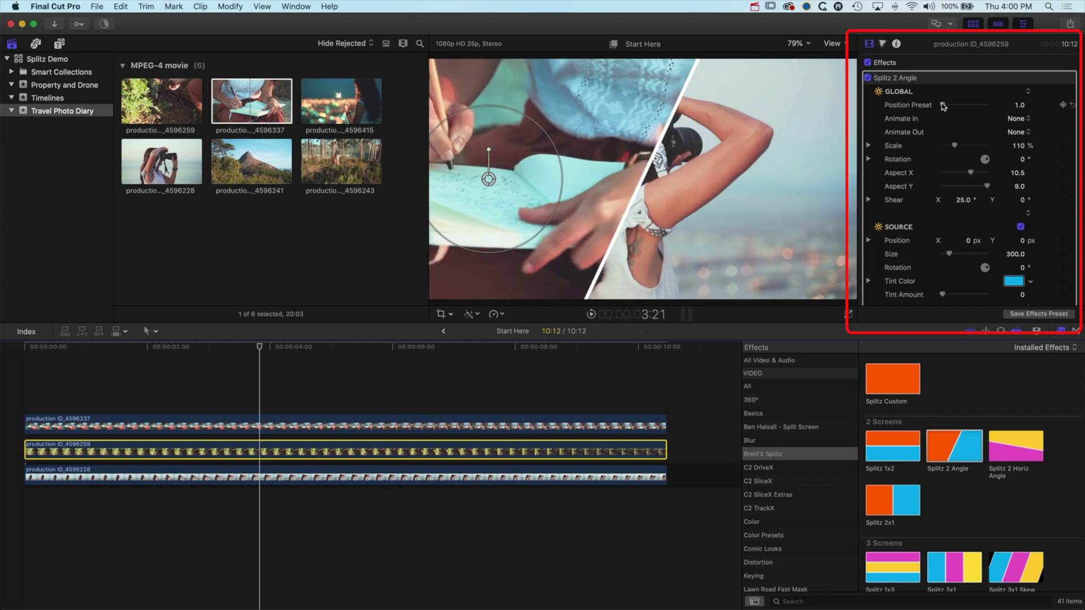
left_click_drag(943, 106, 1002, 107)
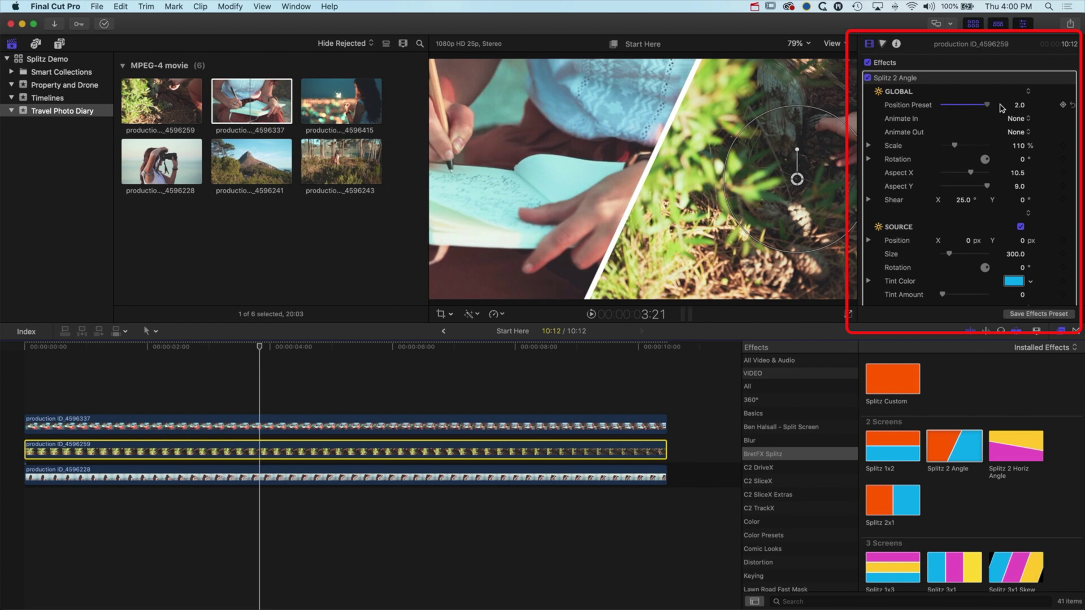
Step: Reposition the middle clip's source to about X -0.25, Y -0.04 and enlarge it to about size 329
left_click_drag(808, 180, 732, 192)
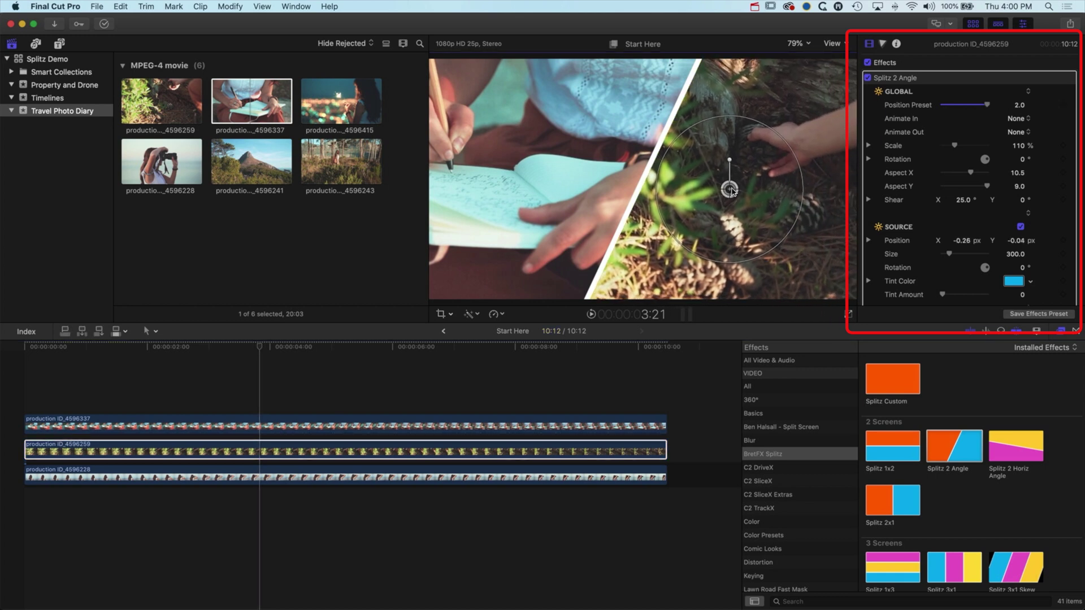
left_click_drag(797, 218, 813, 228)
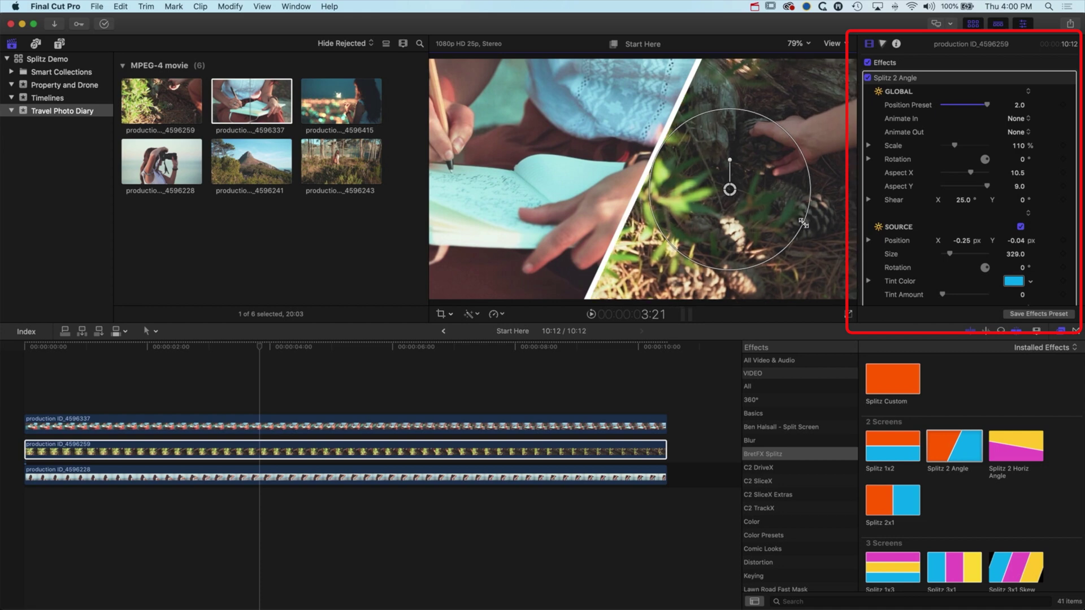
Step: Move the middle clip's source to about X -0.25, Y -0.02 and play the split screen from the start
left_click_drag(729, 191, 732, 188)
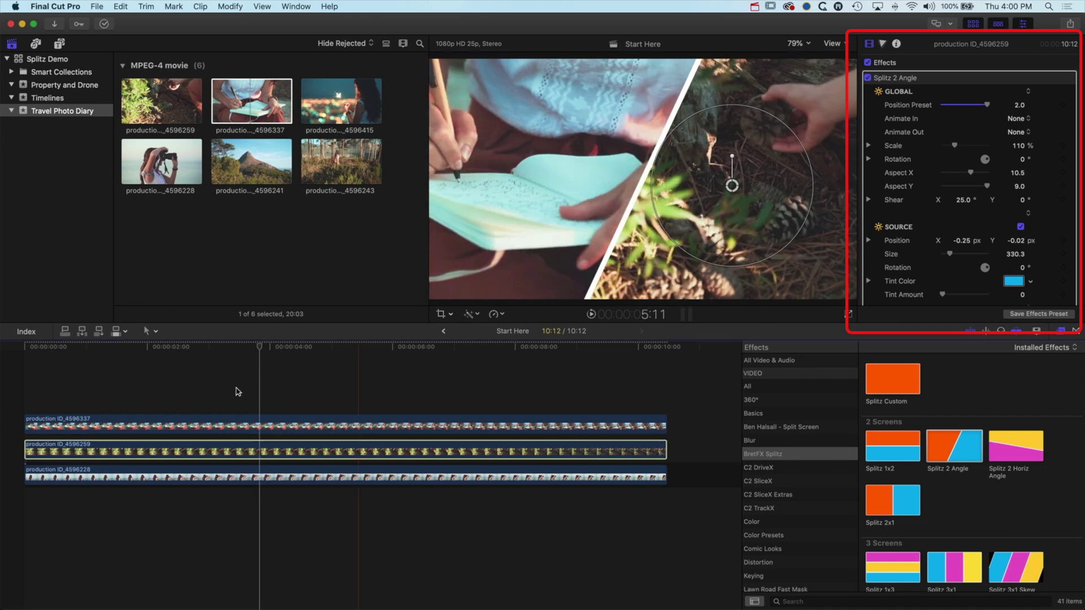
left_click_drag(260, 349, 8, 347)
key("space")
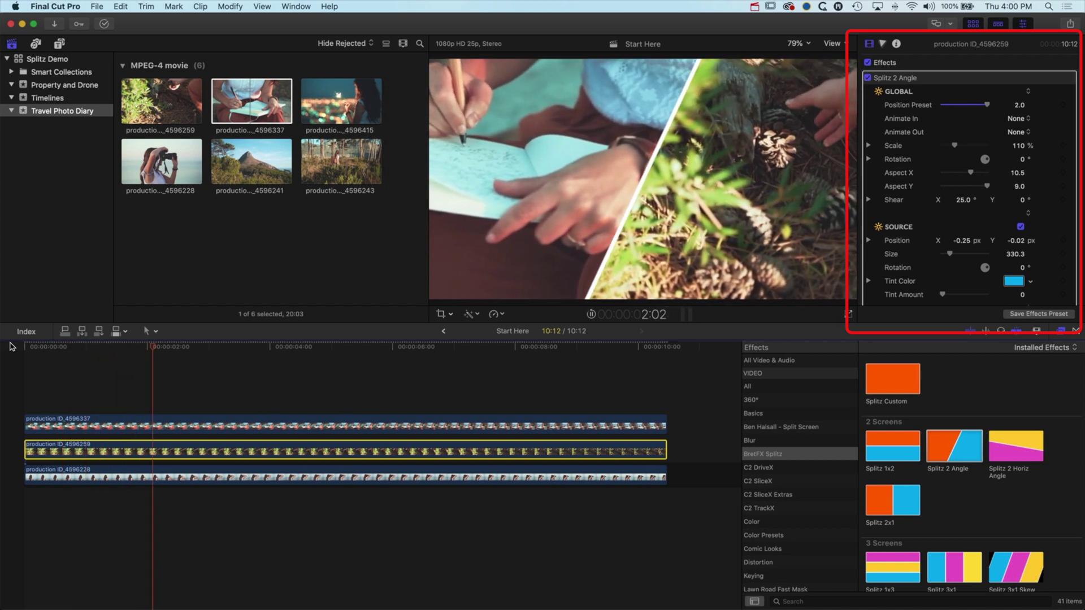
key("space")
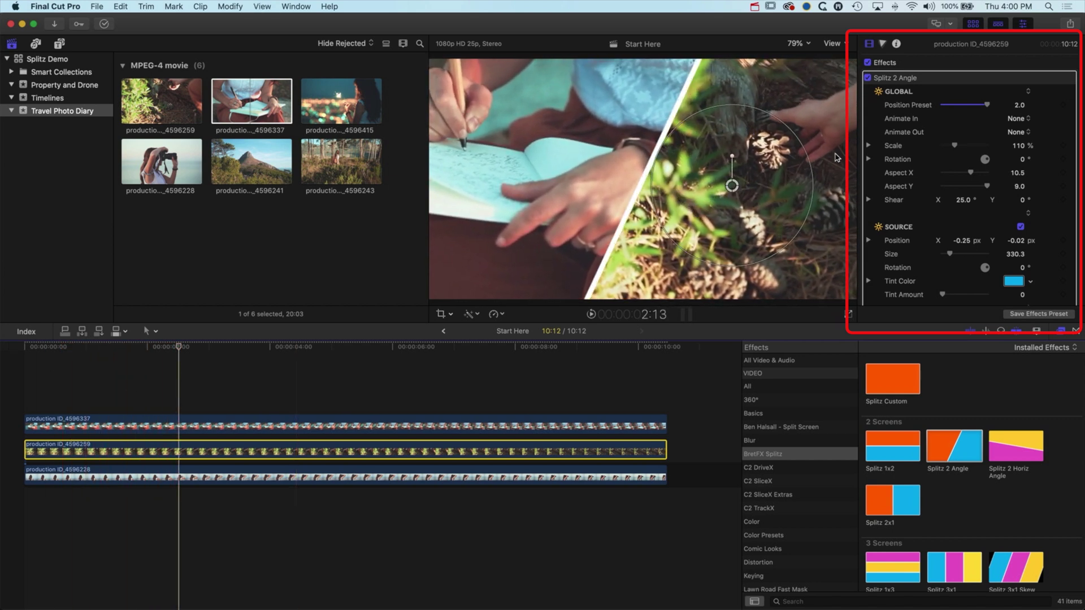
Step: Set the middle clip's Animate In option to Slide Left and play the animation from the start
left_click(1025, 119)
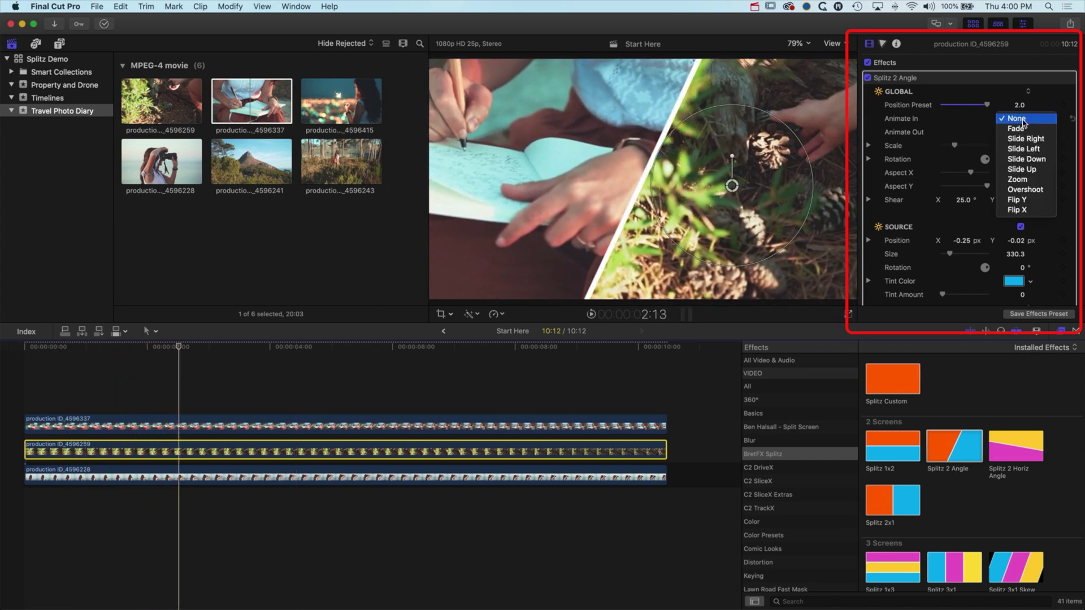
left_click(1026, 150)
left_click_drag(211, 346, 2, 353)
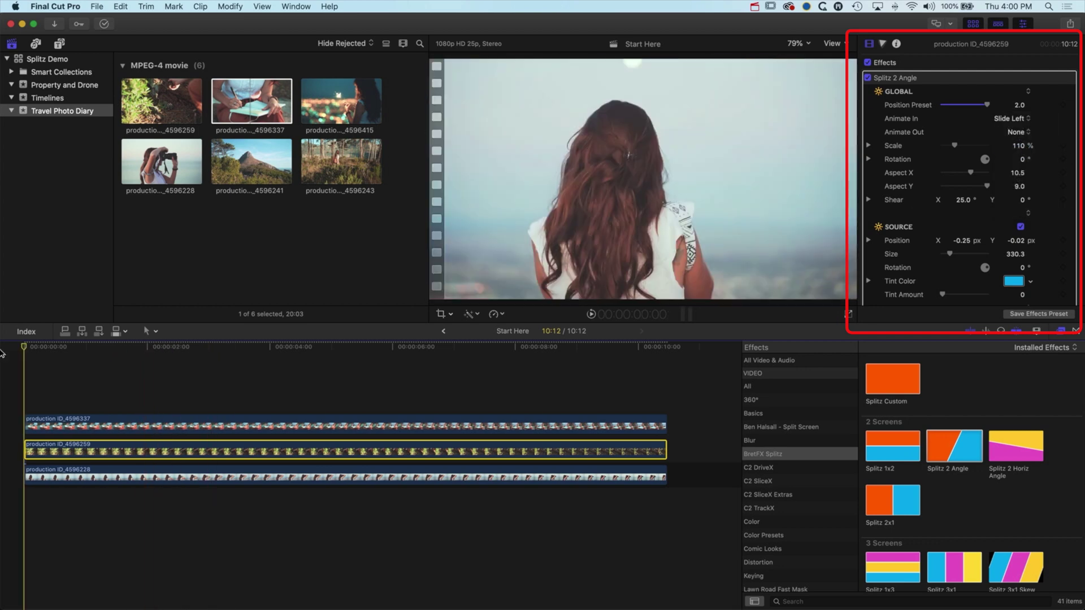
key("space")
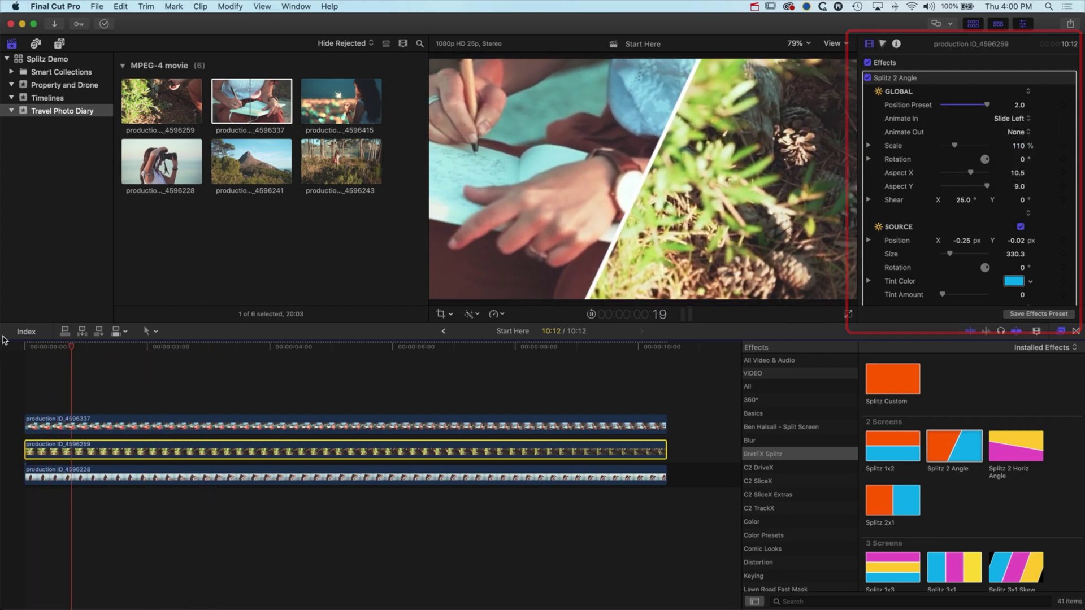
Step: Try shifting the top clip about 10 frames later in the timeline and play the staggered animation from the start
left_click_drag(61, 422, 84, 421)
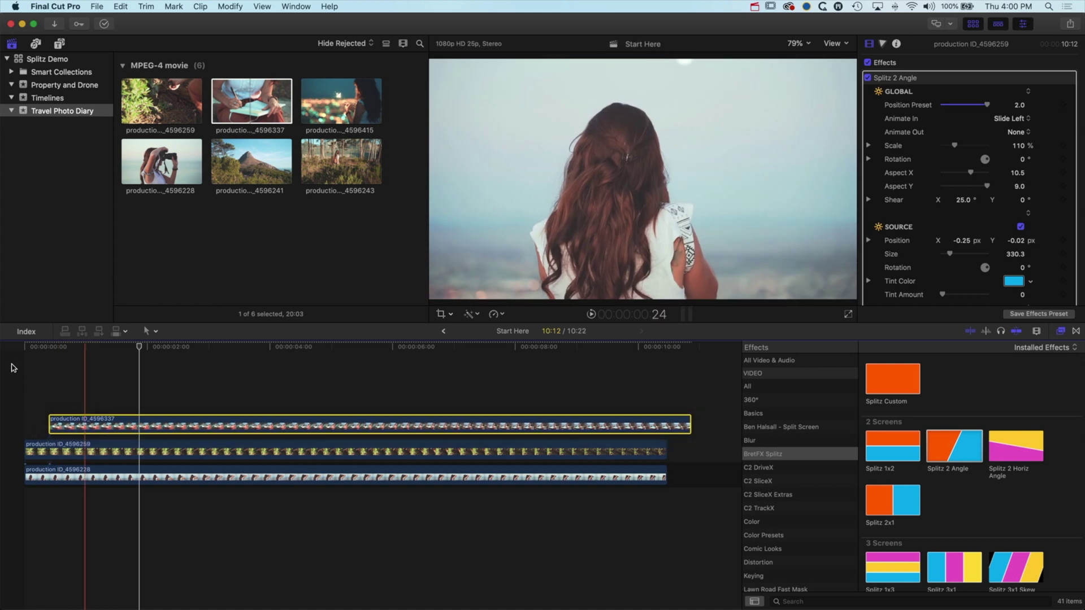
key("Home")
key("space")
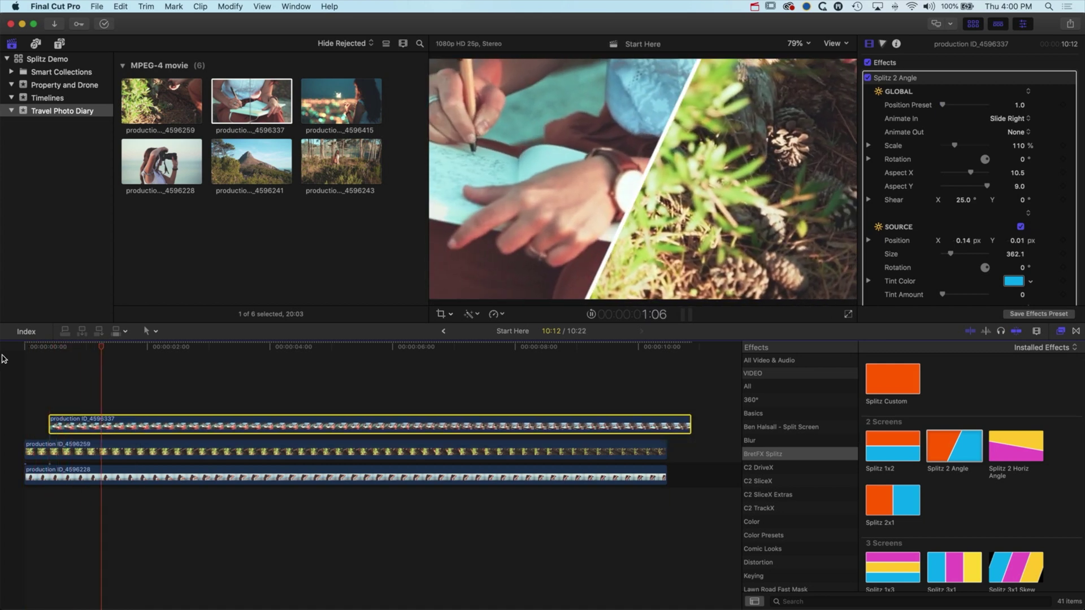
key("space")
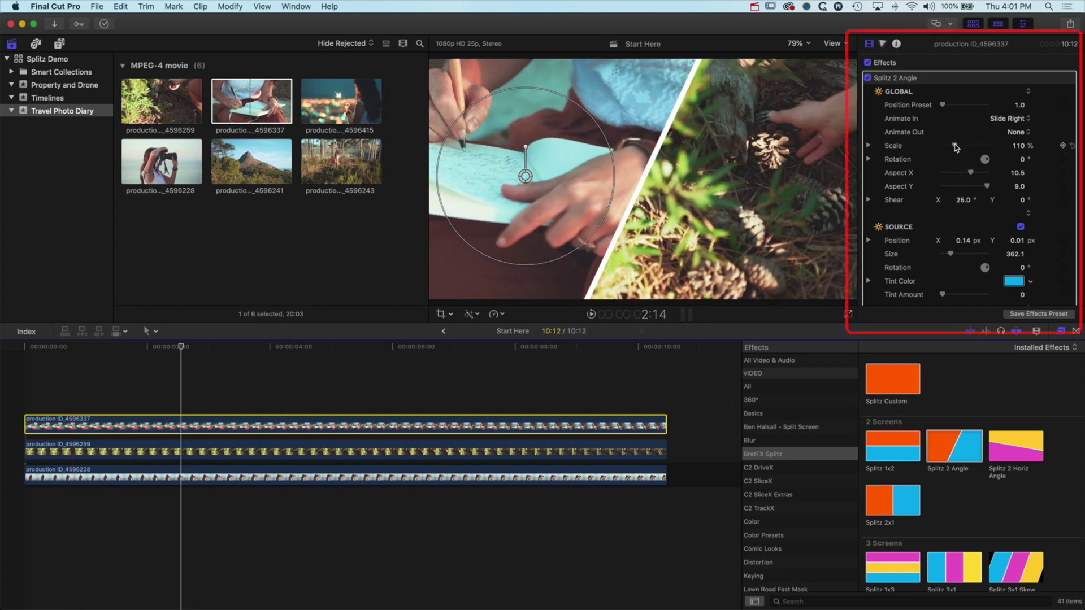
Step: Try the top clip's Scale at 115% and Aspect X at about 11.96, resetting each parameter to its default
left_click_drag(955, 147, 956, 147)
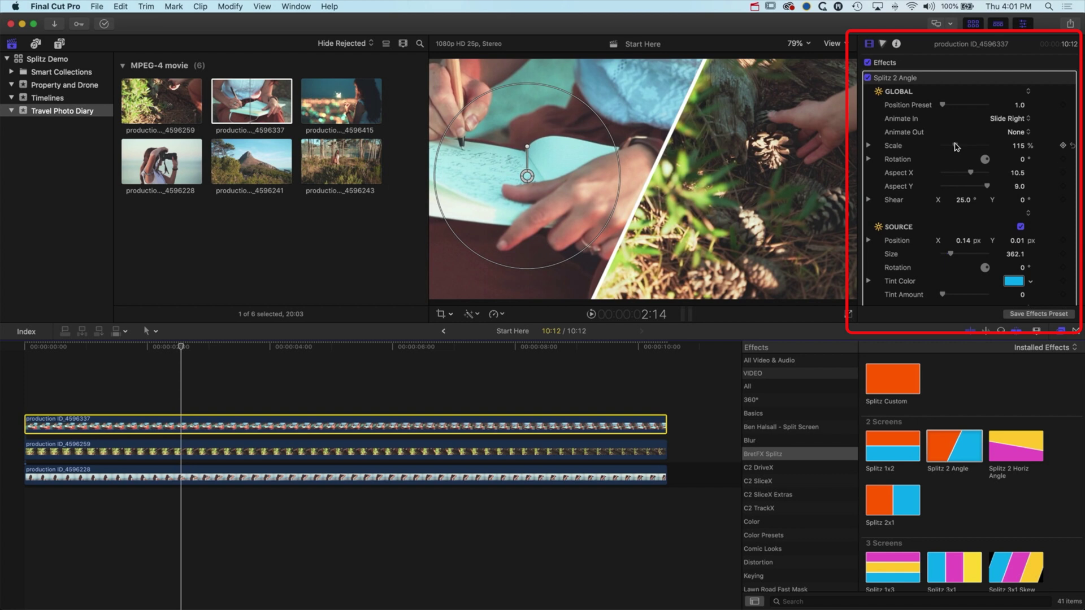
left_click(1073, 146)
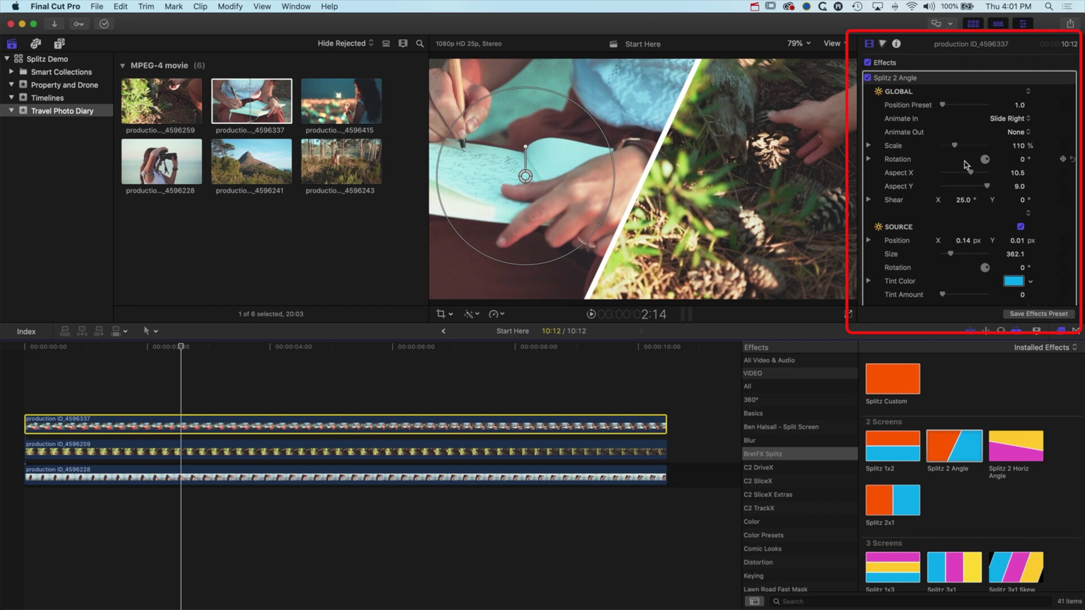
left_click_drag(972, 176, 993, 189)
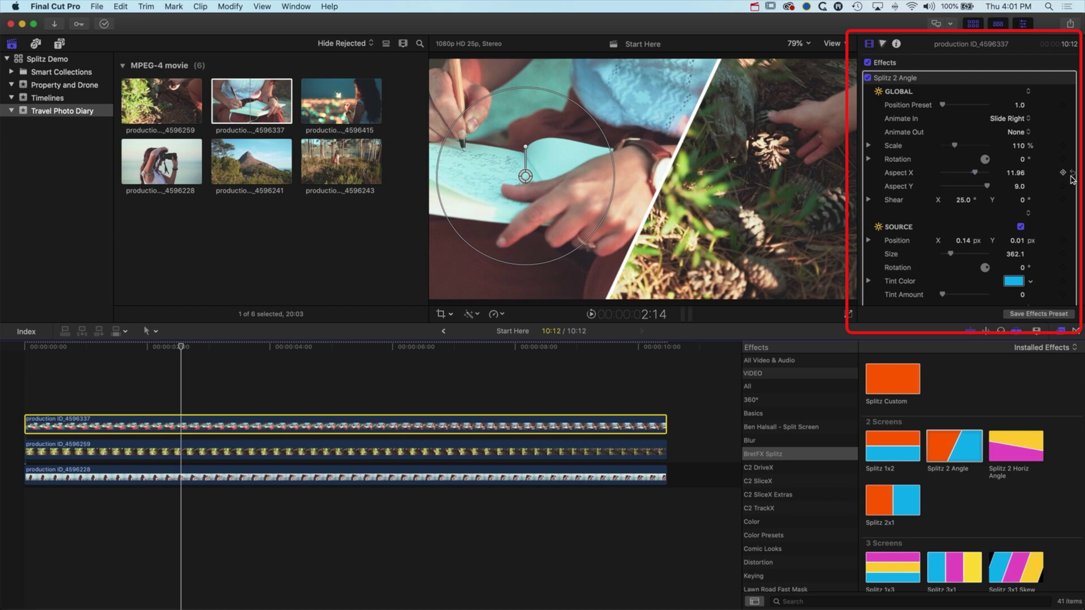
left_click(1073, 173)
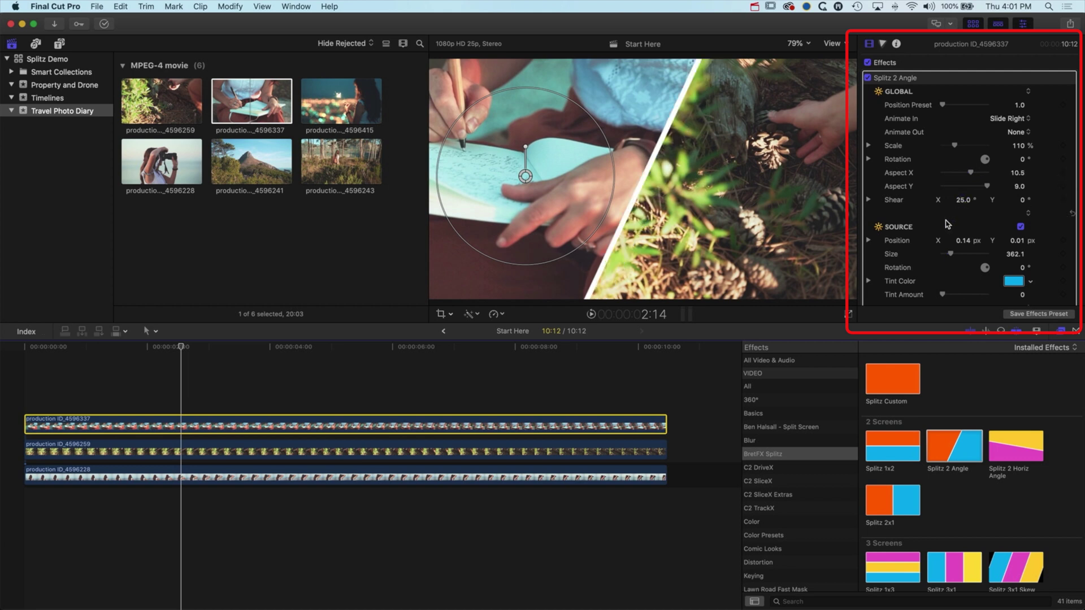
Step: Reposition the top clip's source to about X 0.18, Y 0.02 and enlarge it to about size 439
scroll(925, 227, "down", 5)
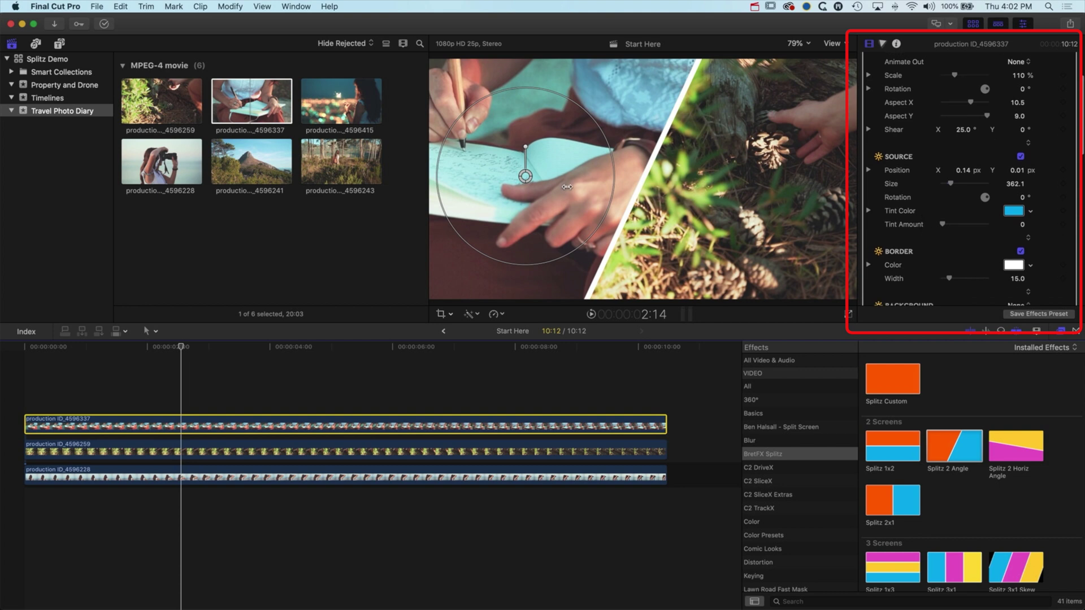
mouse_move(524, 178)
left_mouse_down()
mouse_move(546, 180)
mouse_move(531, 166)
mouse_move(538, 177)
left_mouse_up()
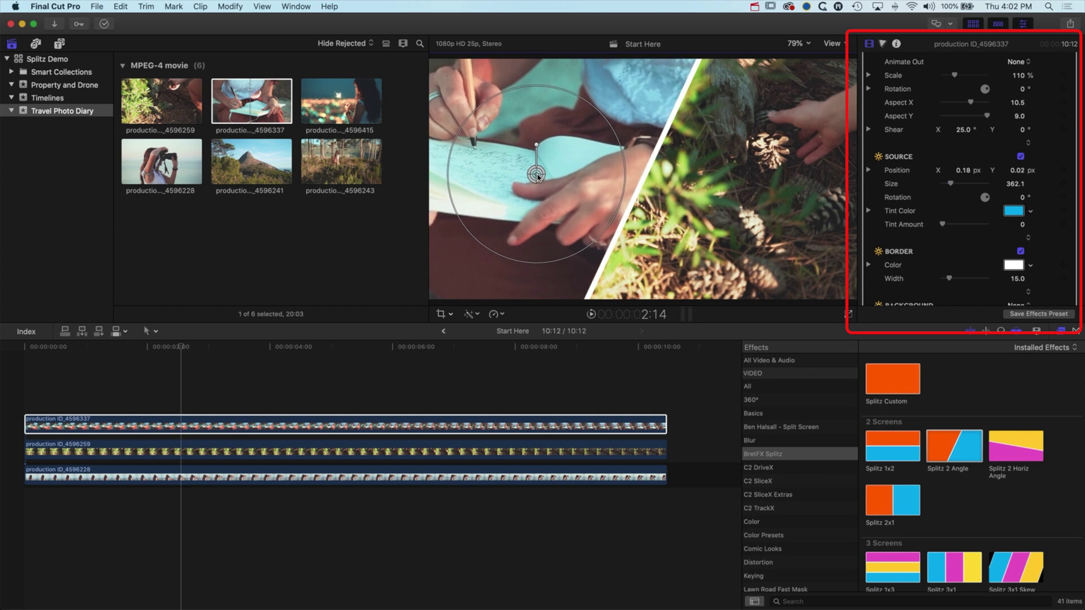
left_click_drag(951, 186, 953, 187)
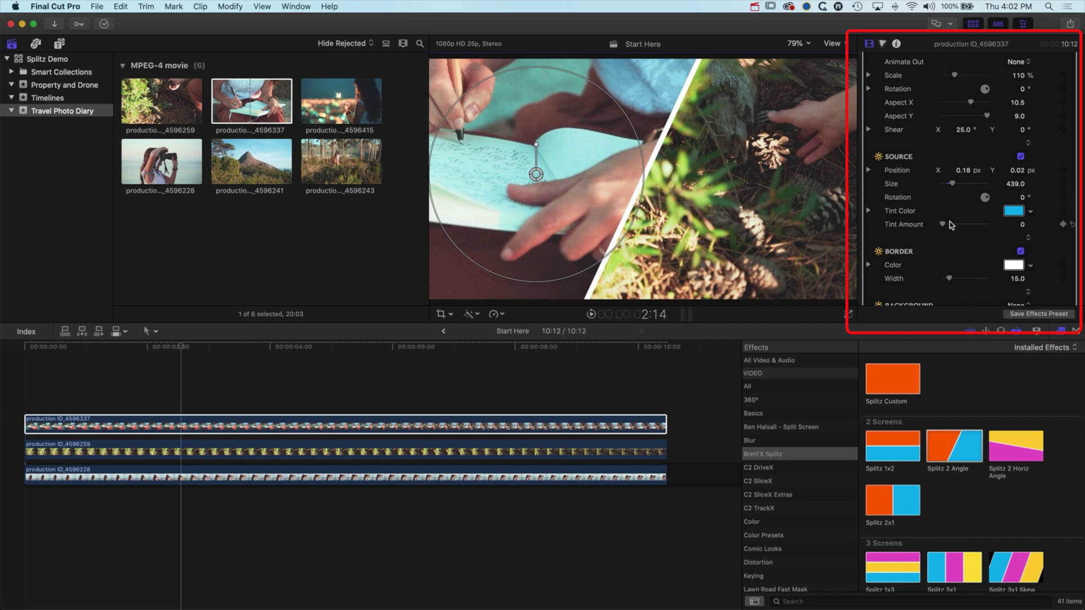
Step: Tint the top clip orange with a Tint Amount of about 0.81
left_click(1013, 212)
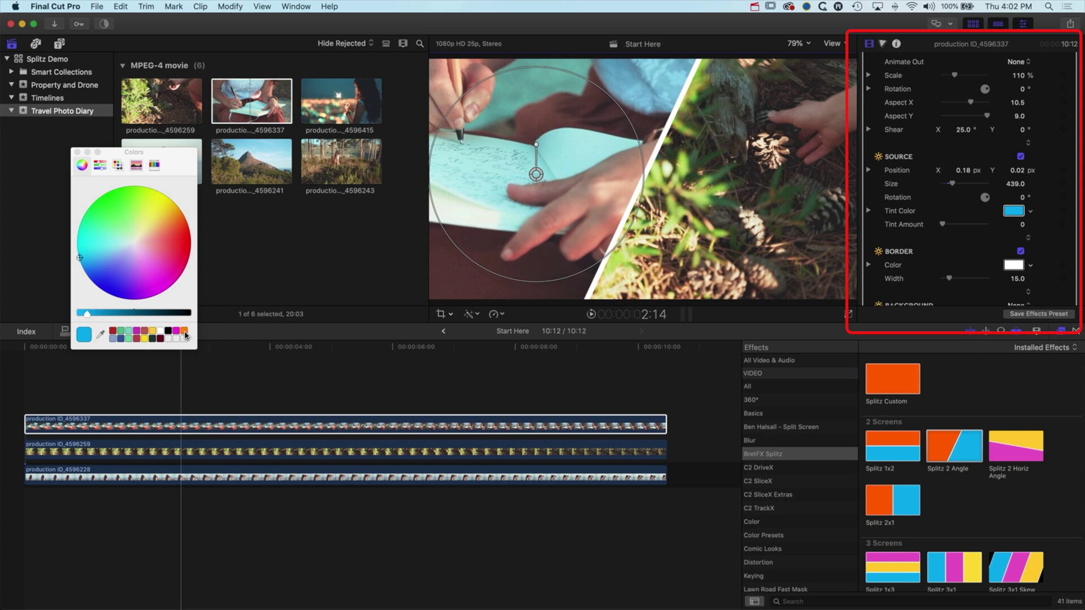
left_click(184, 333)
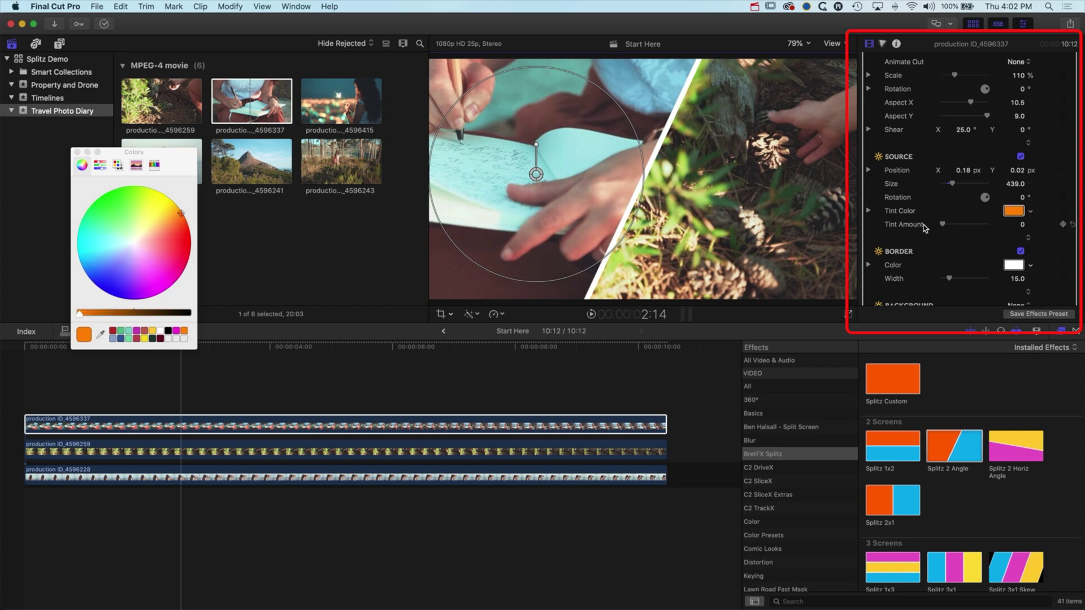
left_click_drag(942, 228, 978, 228)
Step: Change the top clip's border color to dark blue
scroll(951, 226, "down", 5)
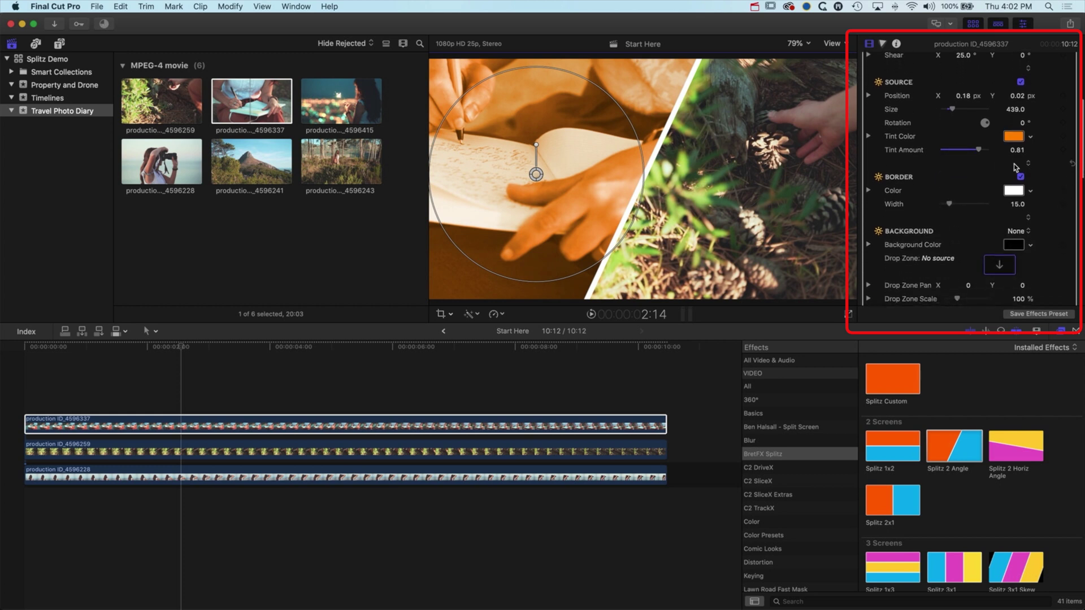
left_click(1015, 192)
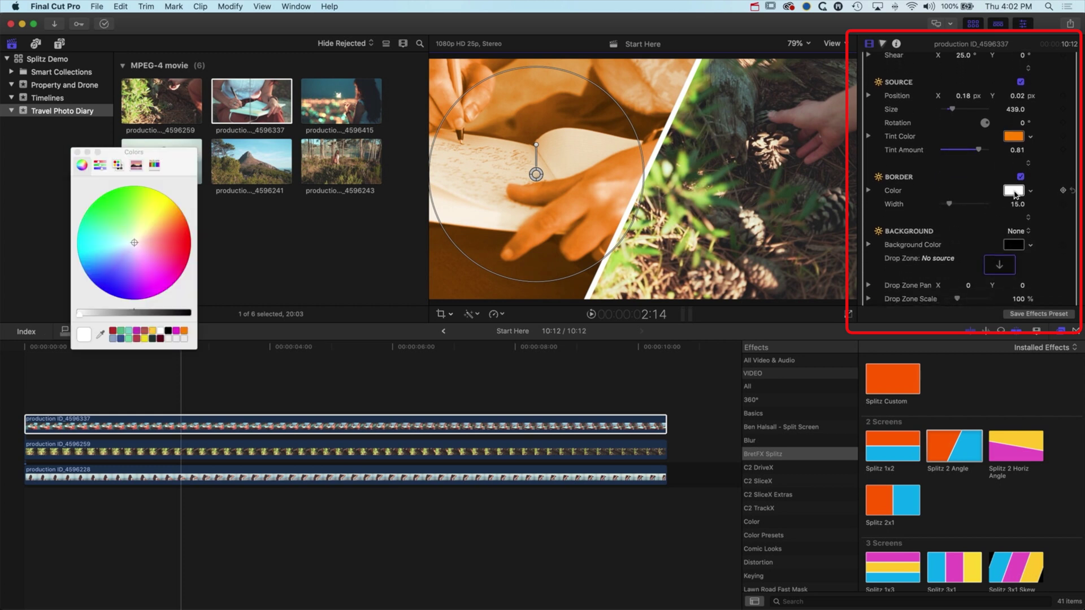
left_click(121, 338)
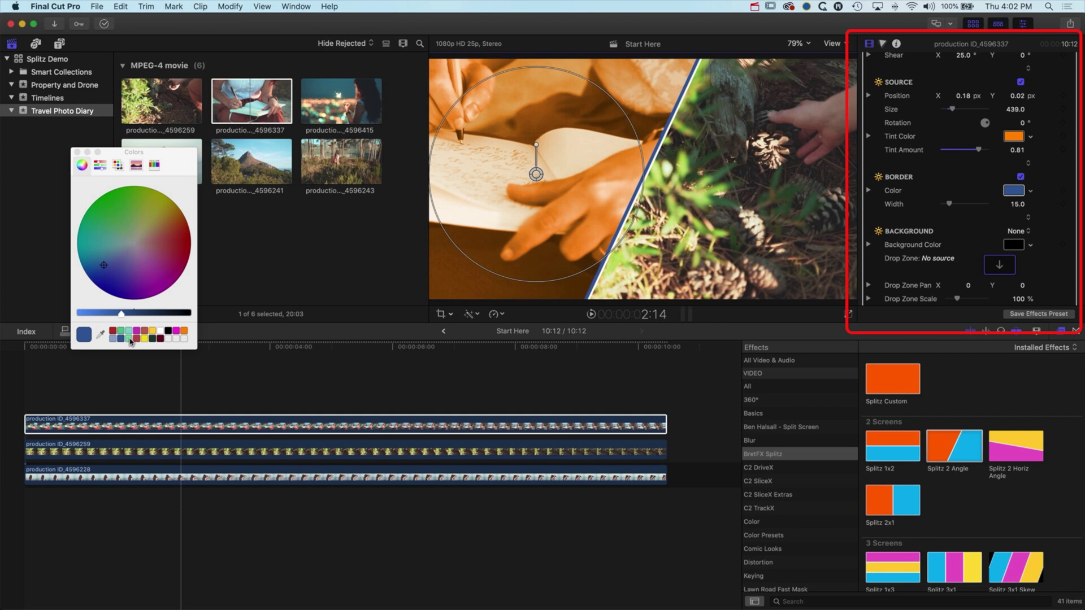
left_click(77, 153)
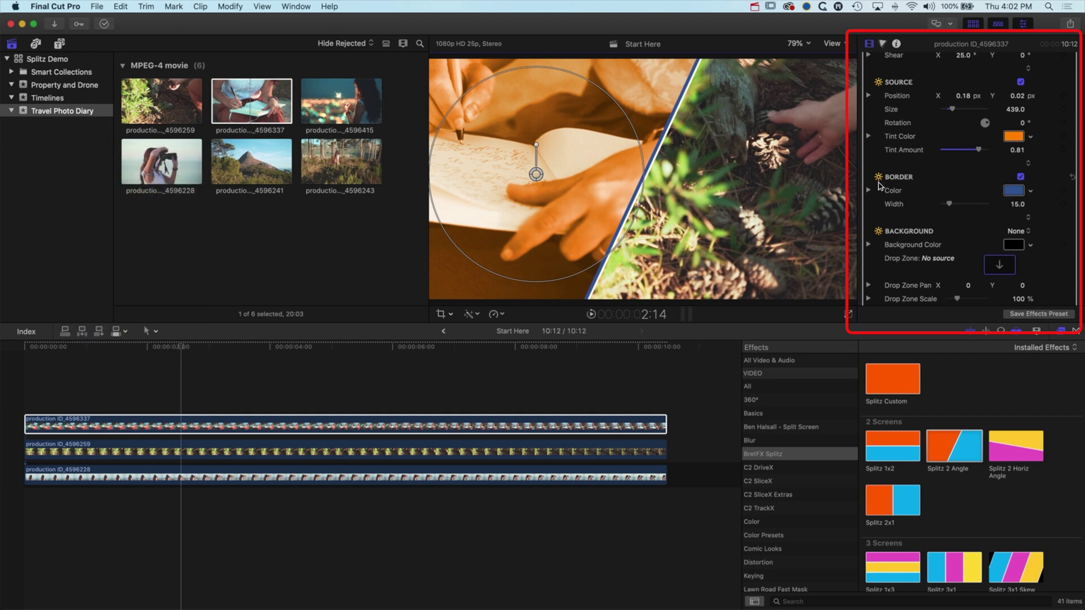
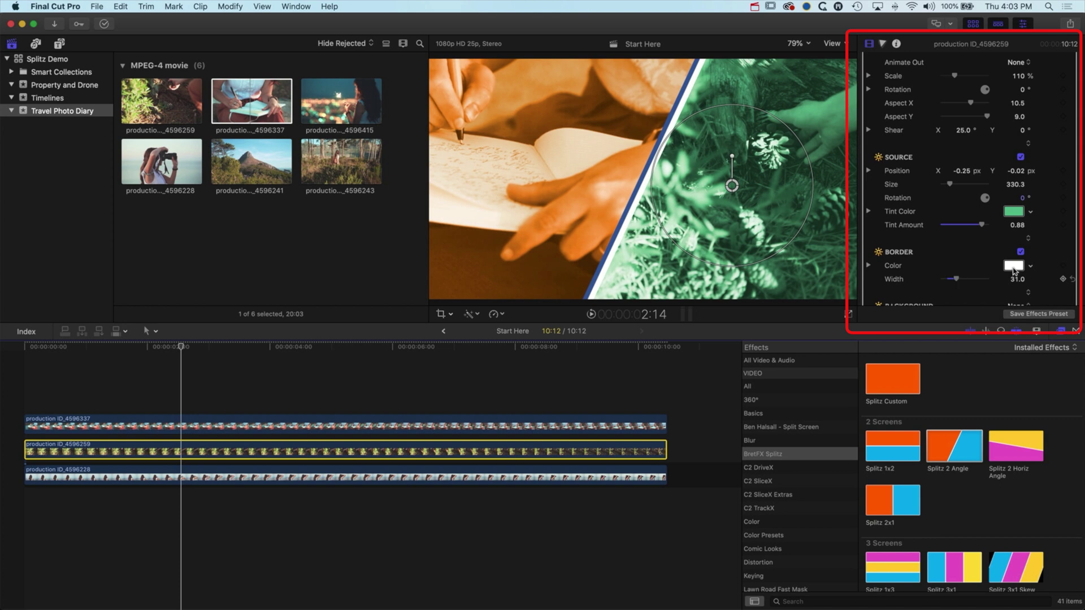
Step: Change the middle clip's border color to the same dark blue and play the split screen from the start
left_click(1014, 266)
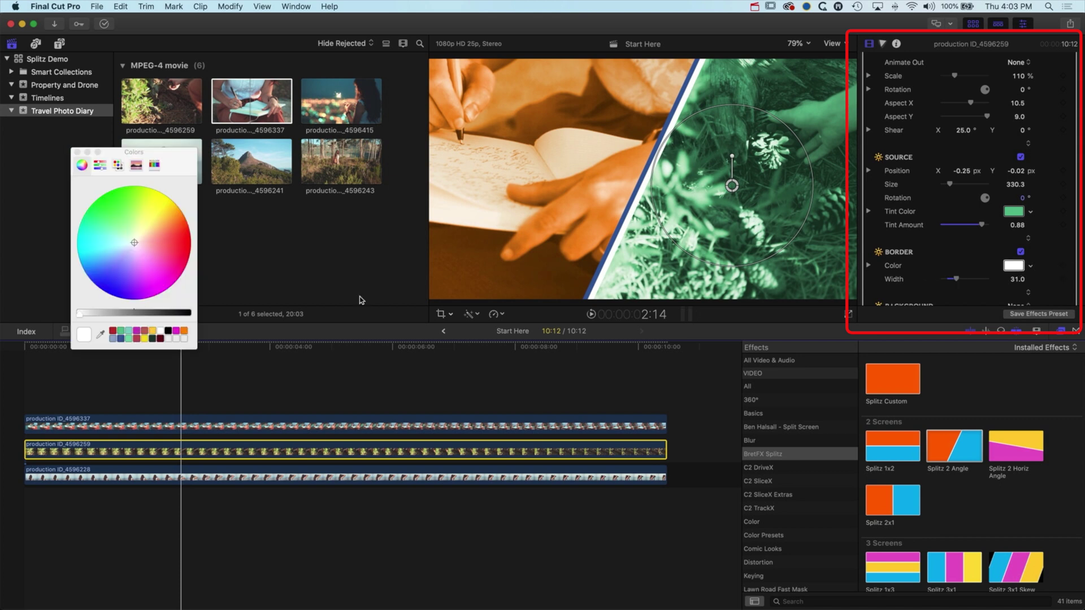
left_click(118, 339)
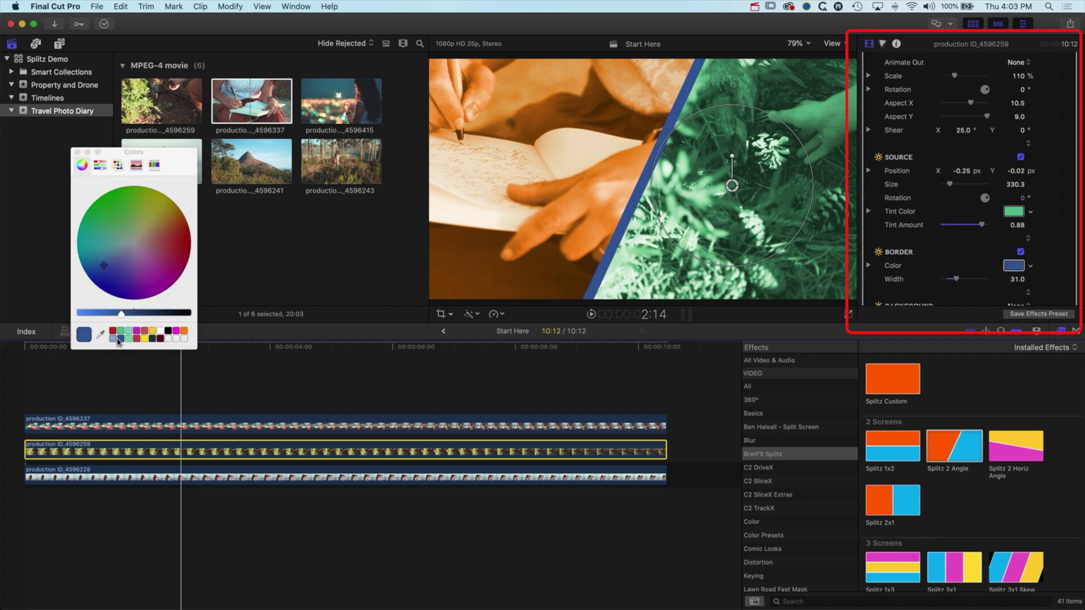
left_click(77, 153)
key("Home")
key("space")
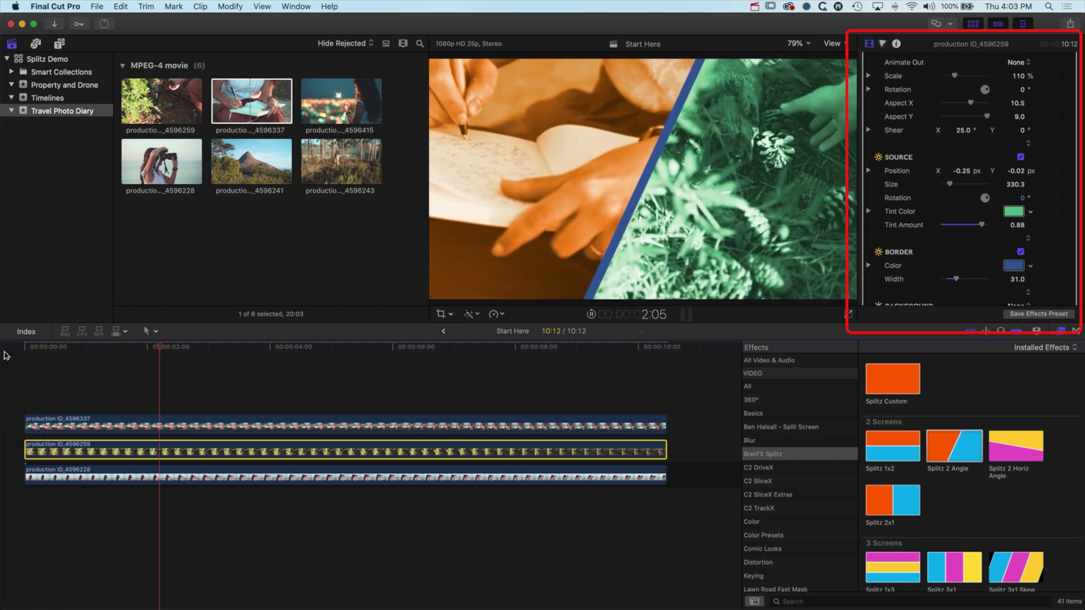
Step: Change the top clip's tint color to magenta and park the playhead at about 3:13
left_click(176, 425)
left_click(1015, 282)
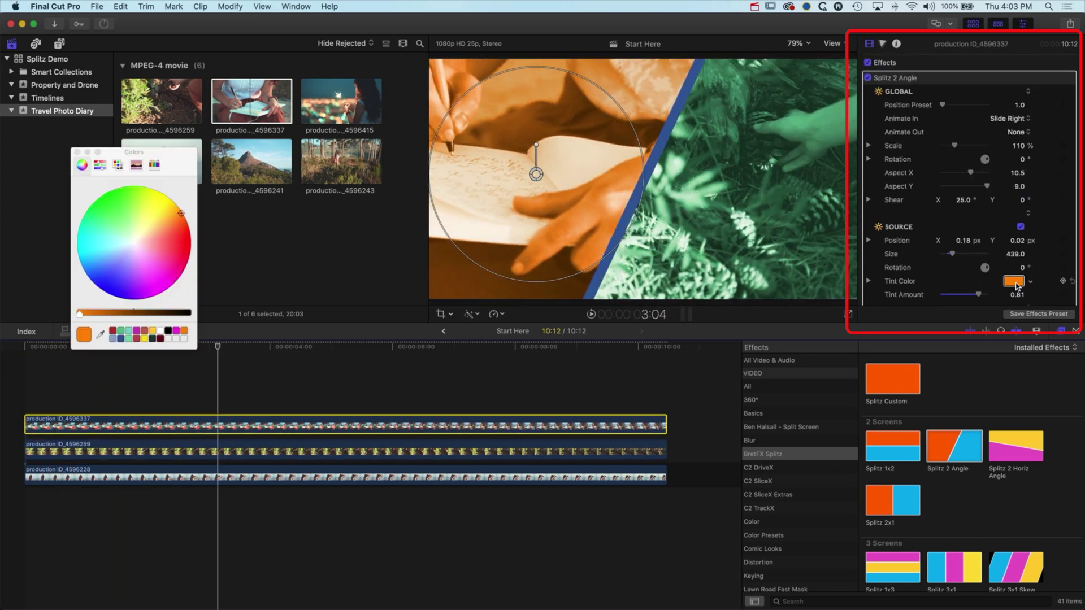
left_click(136, 331)
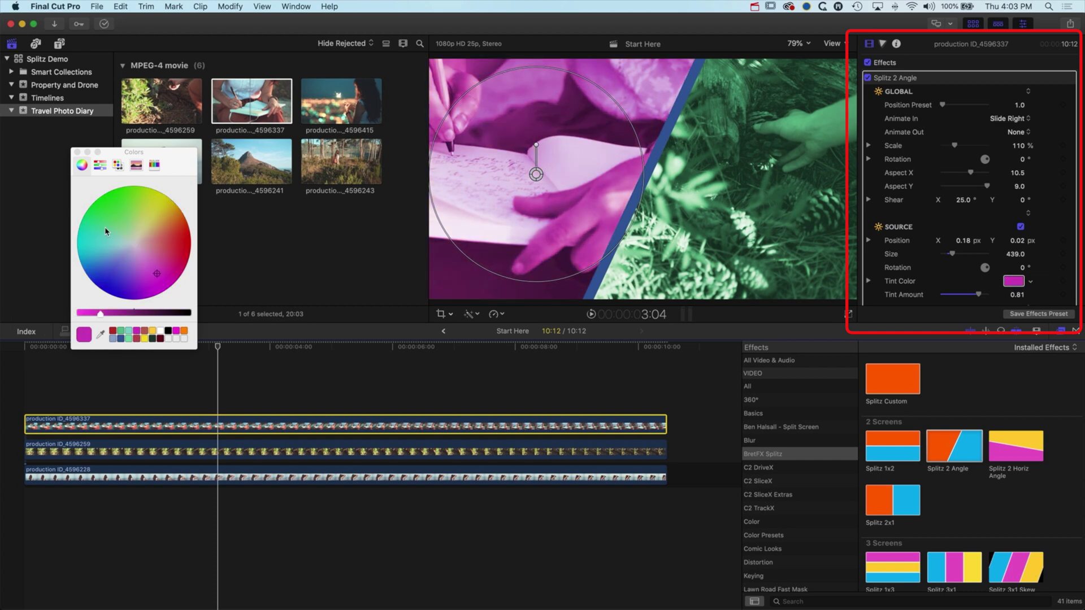
left_click(77, 152)
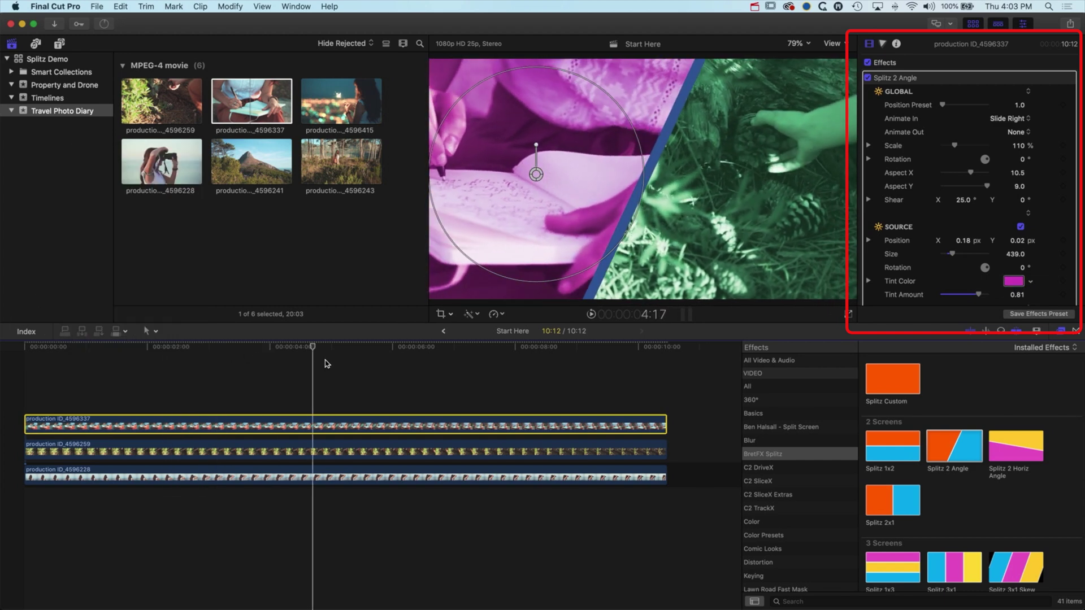
left_click(238, 365)
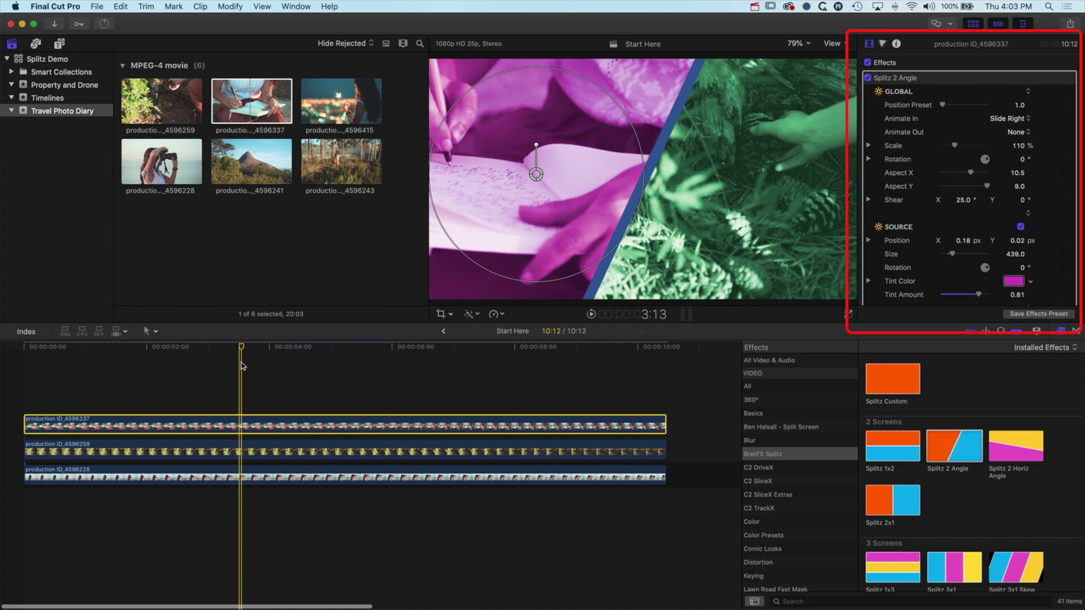
key("space")
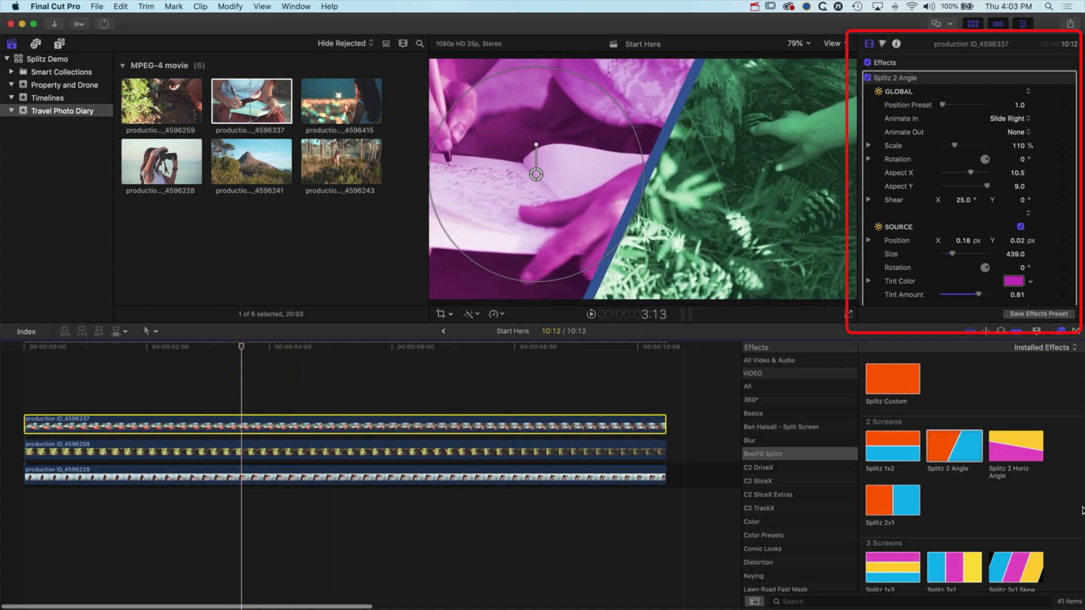
Step: Replace the Splitz 2 Angle effect on the middle clip with Splitz 2 Horiz Angle
left_click(473, 451)
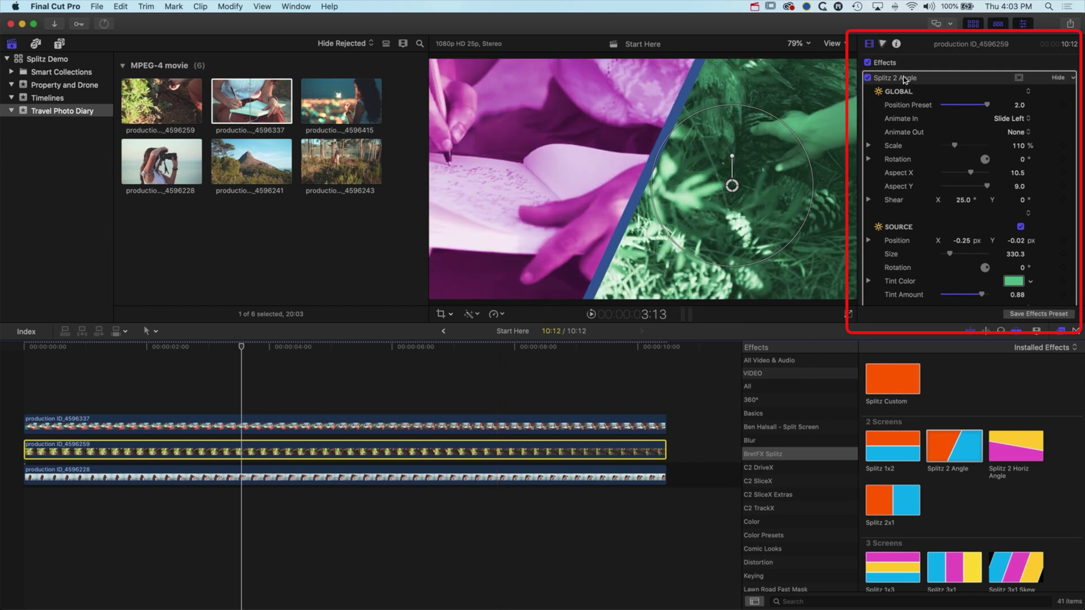
left_click(936, 80)
scroll(936, 81, "down", 1)
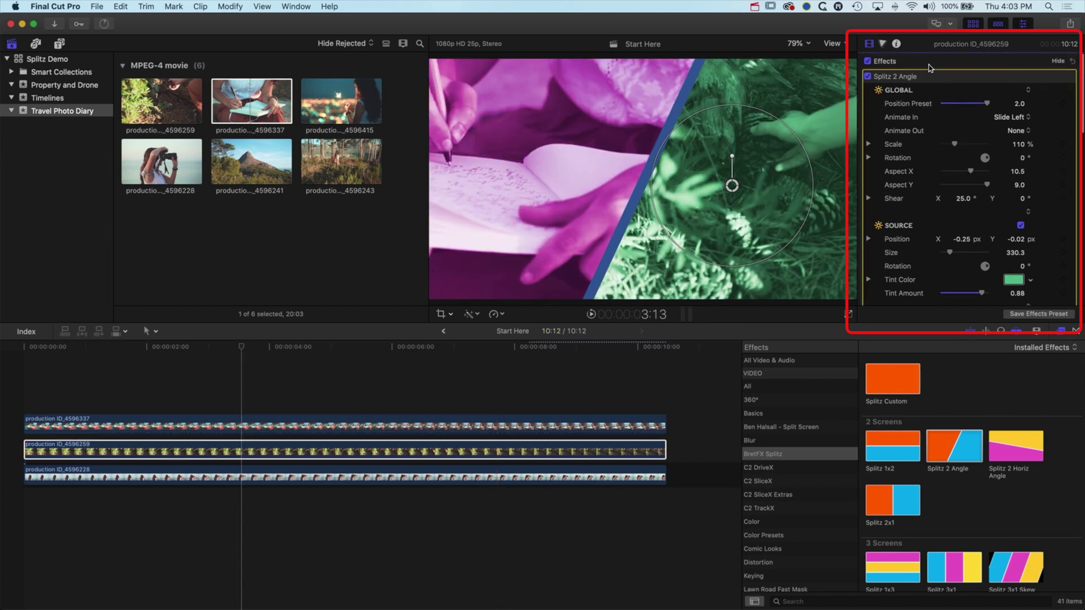
key("Delete")
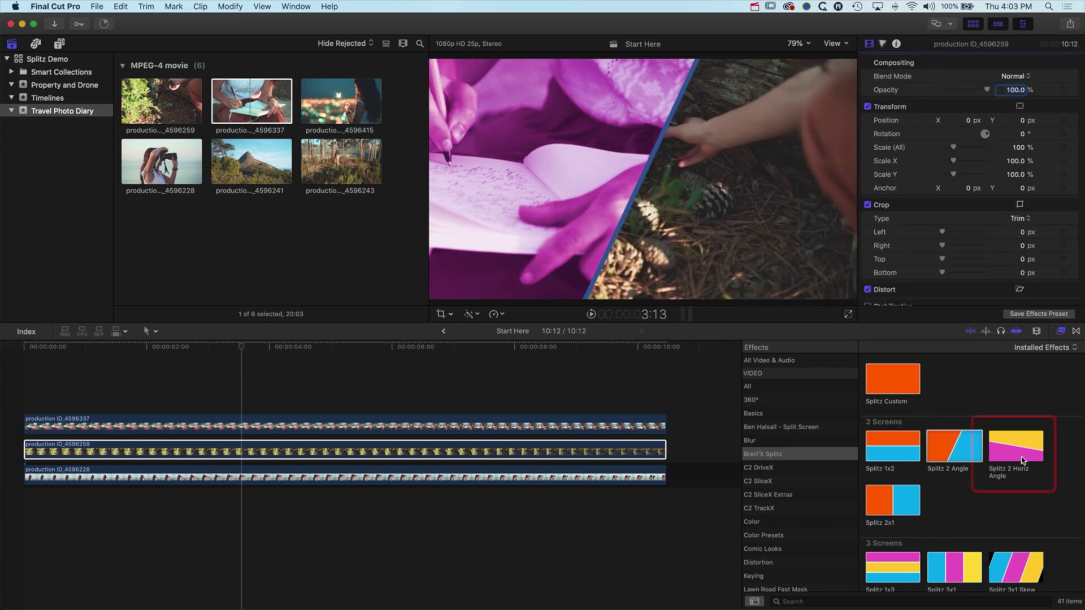
left_click_drag(1011, 457, 528, 453)
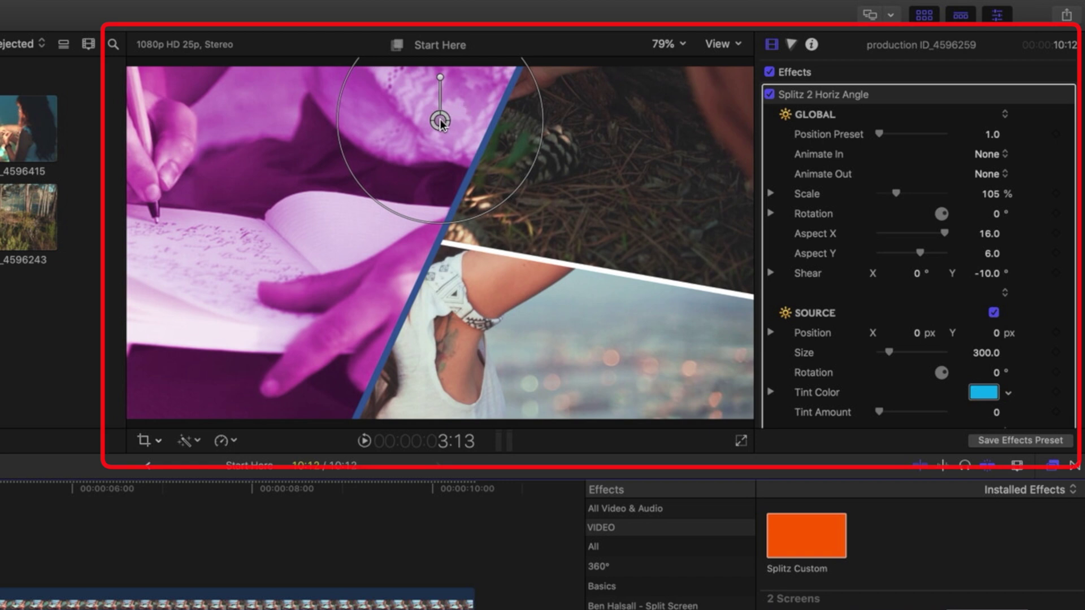
Step: Shift the middle clip's source image within its panel to about X 0.41 and Y -0.22
left_click_drag(441, 124, 594, 202)
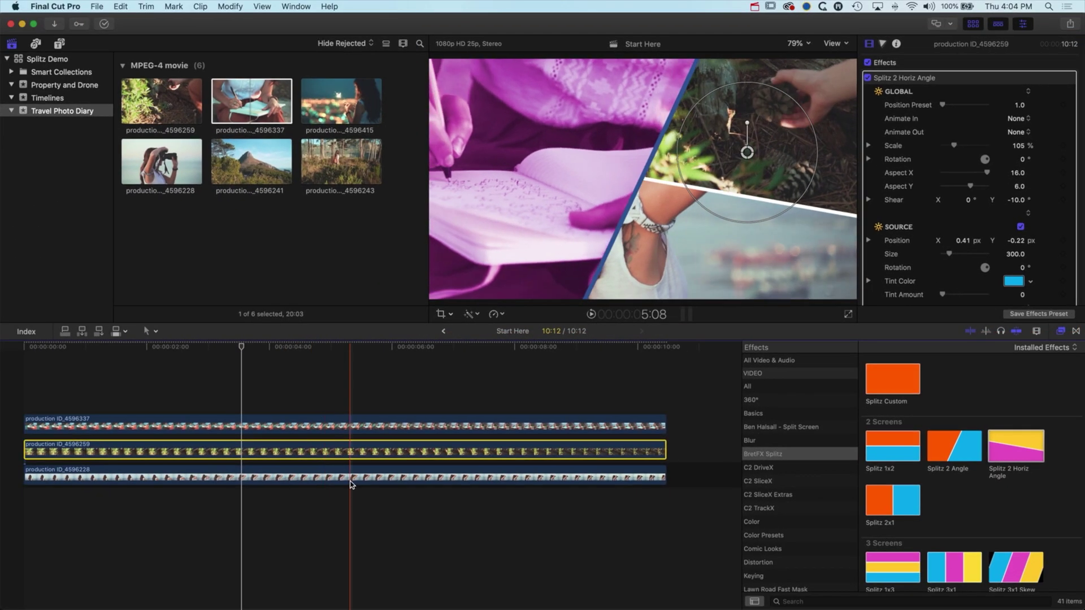
Step: Apply Splitz 2 Horiz Angle to the bottom clip at position preset 2.0 and shift its source image to about X 0.2, Y -0.02
left_click(347, 473)
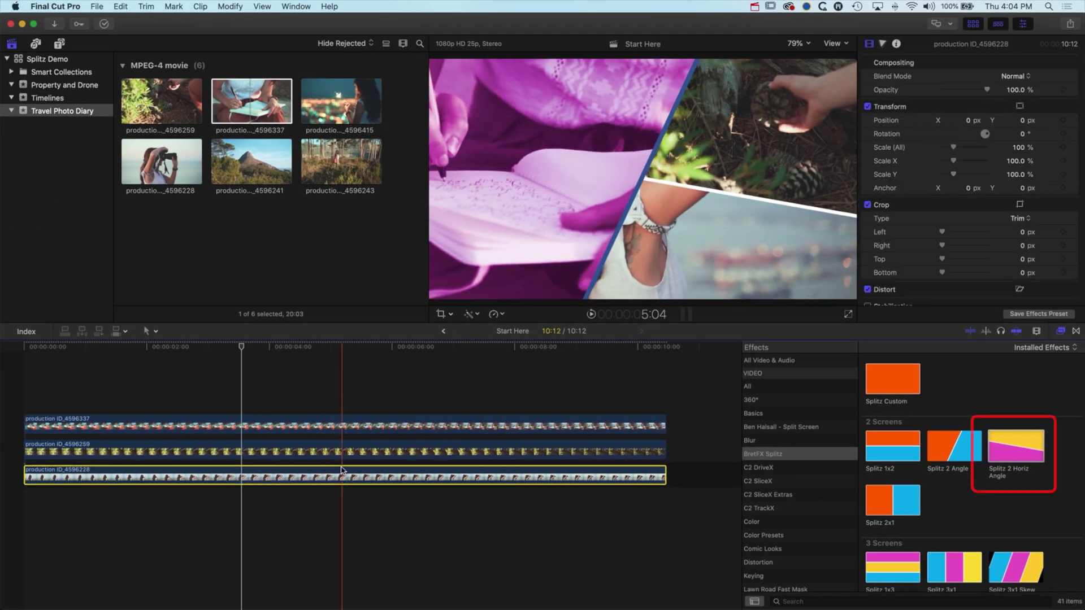
left_click_drag(1012, 447, 440, 478)
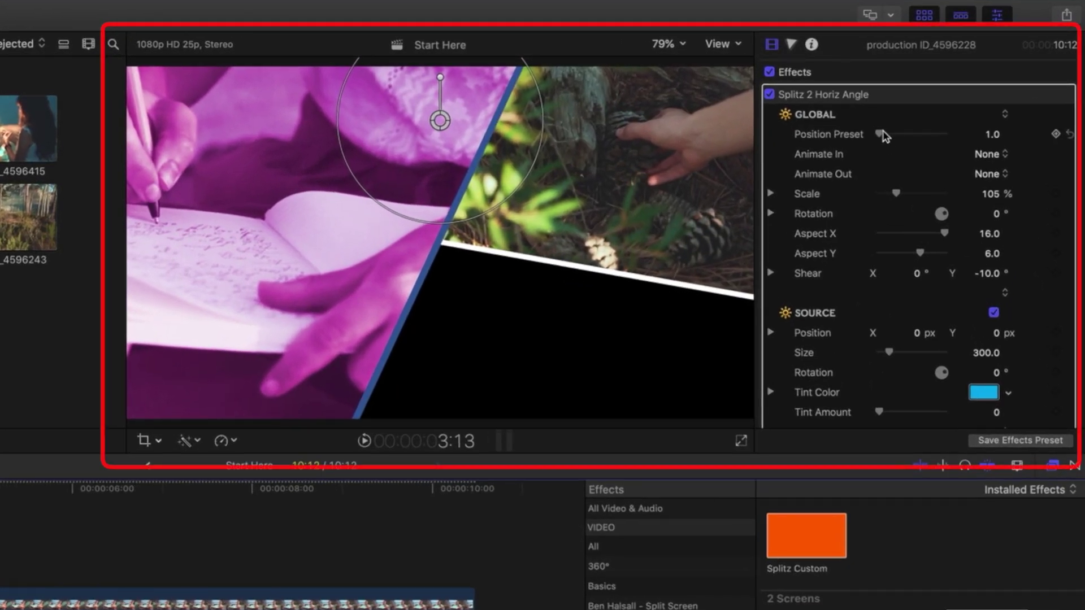
left_click_drag(946, 134, 979, 136)
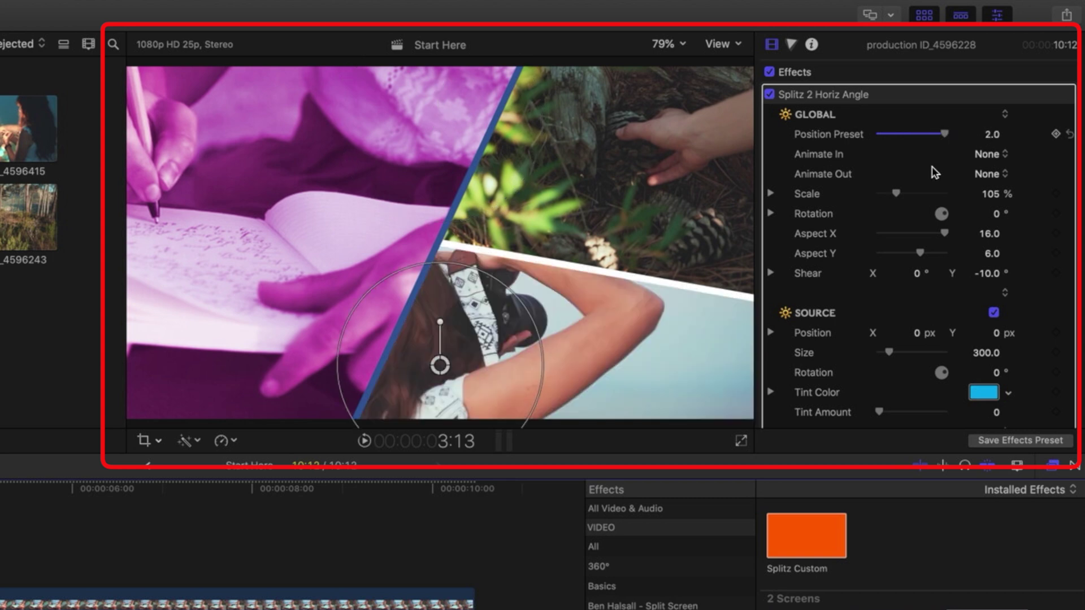
left_click_drag(439, 366, 515, 372)
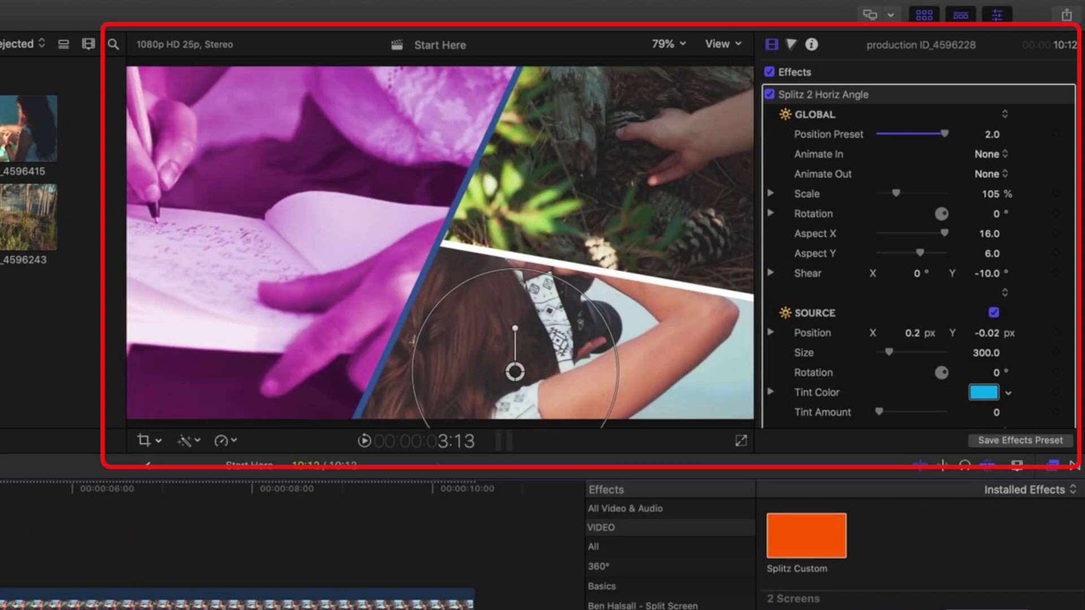
Step: Play the split screen from the start and set the top clip's Animate In to None
key("space")
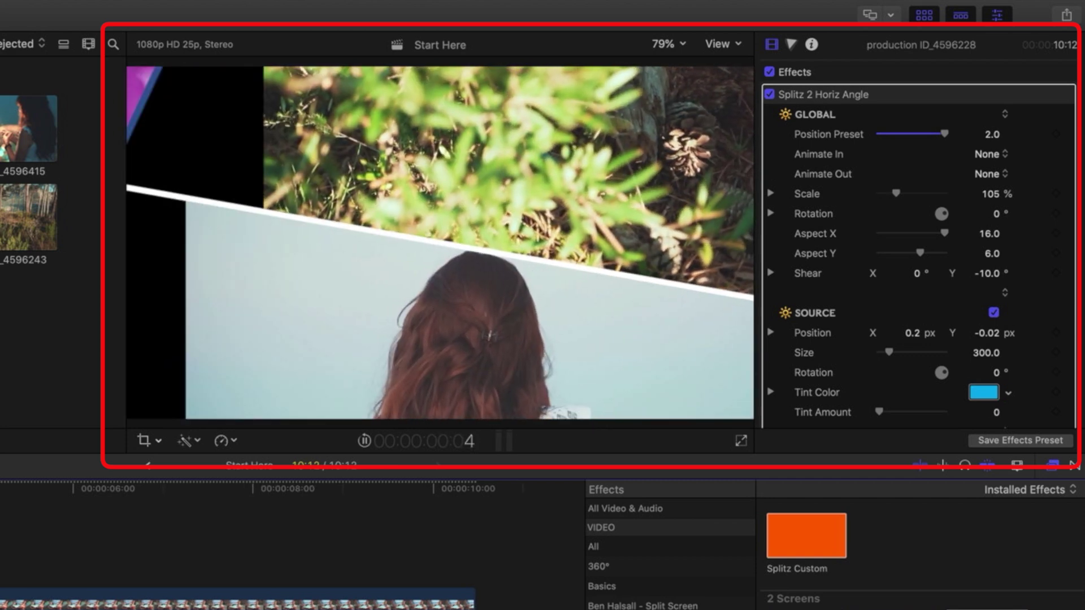
key("space")
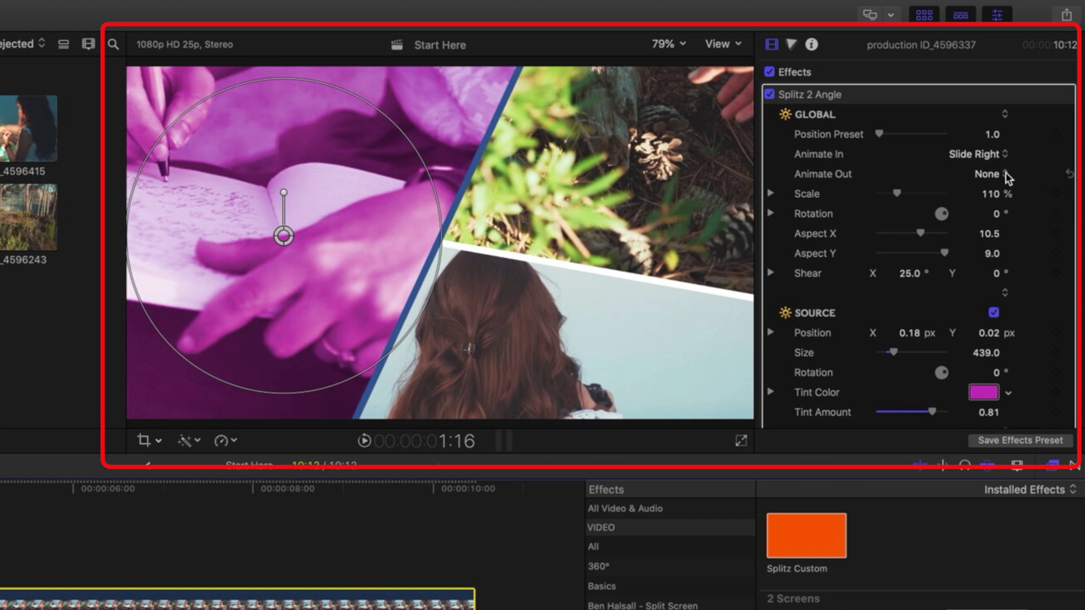
left_click(1001, 154)
left_click(984, 124)
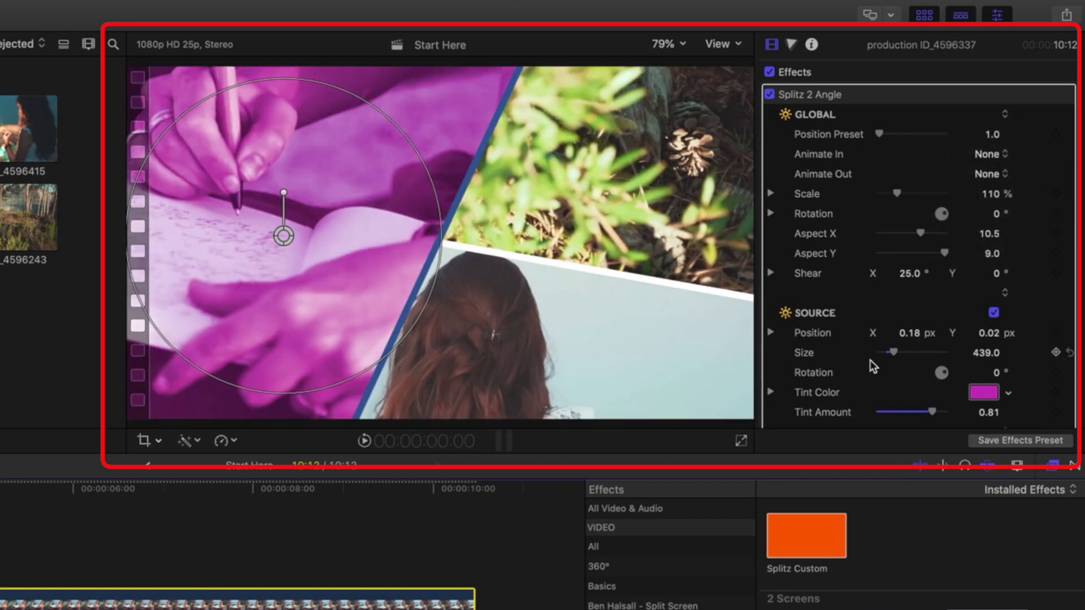
Step: Change the top clip's border color to orange
scroll(868, 362, "down", 6)
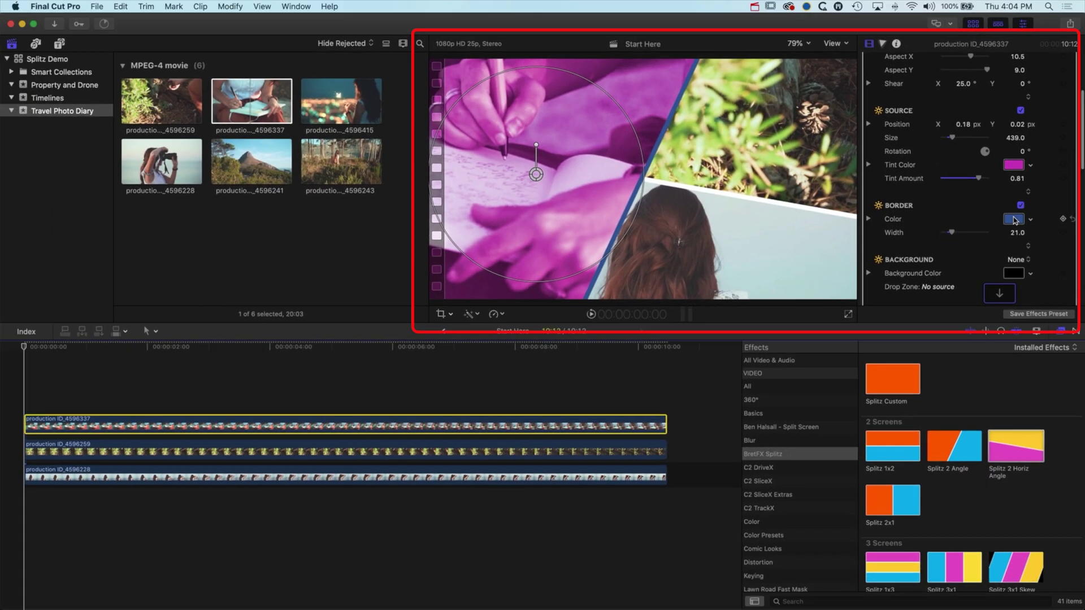
left_click(984, 302)
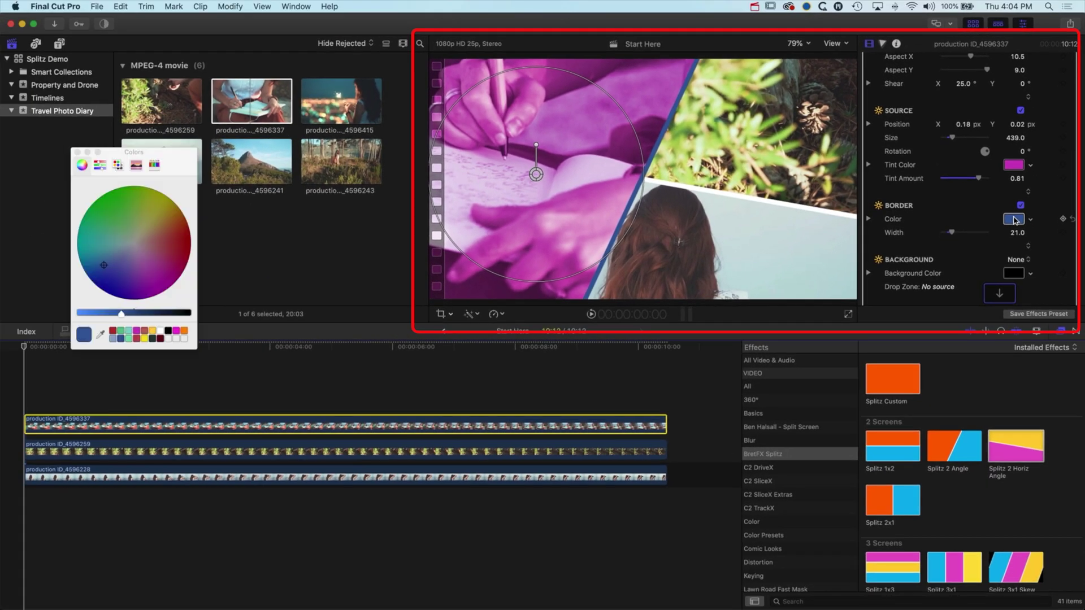
left_click(184, 333)
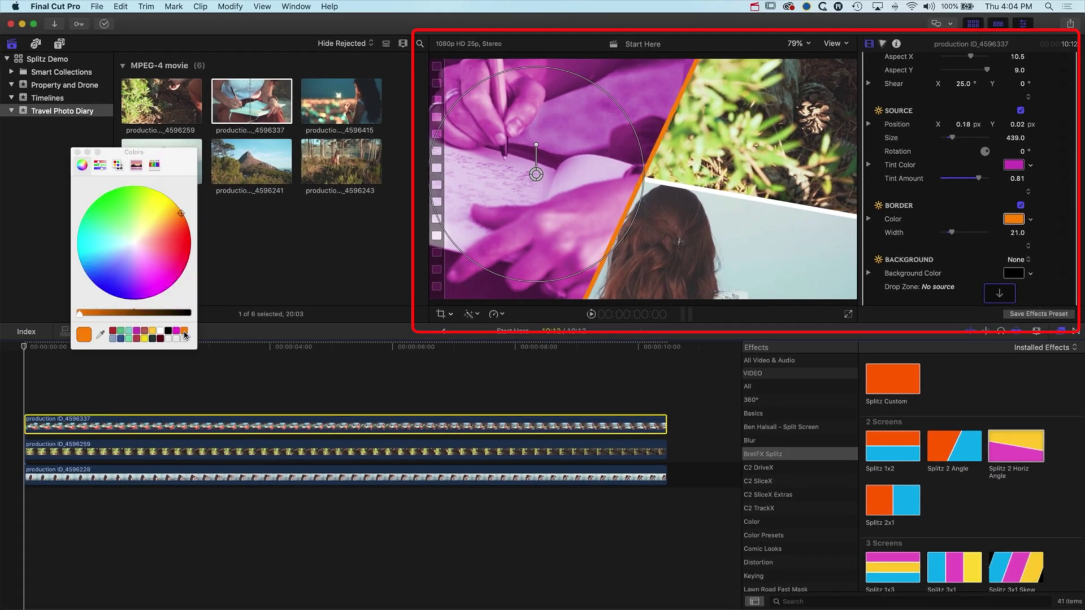
left_click(78, 153)
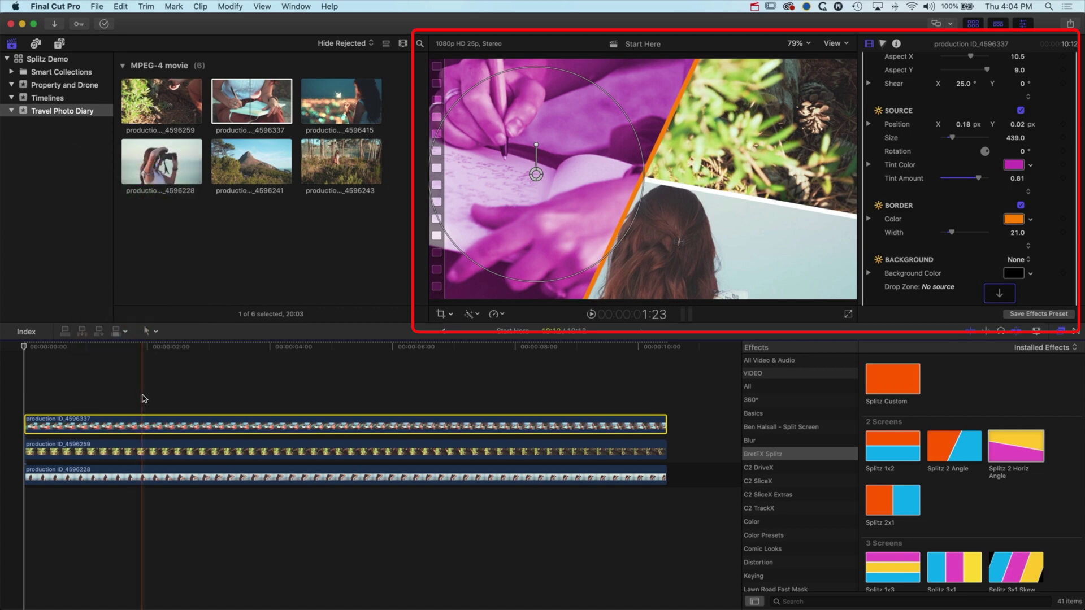
Step: Change the border colors of the middle and bottom clips to the same orange as the top clip's border
left_click(286, 453)
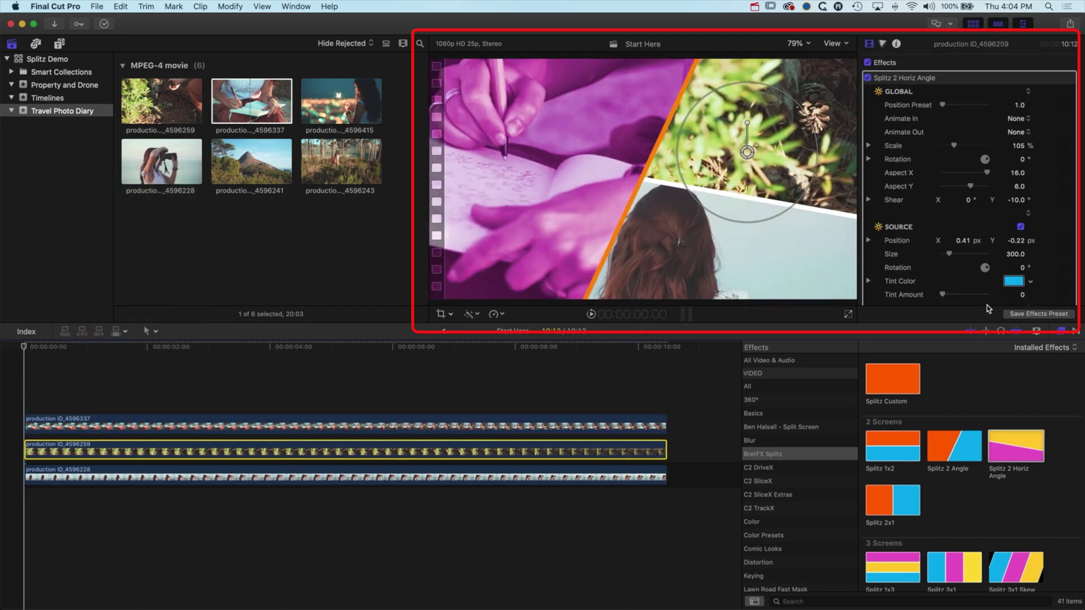
scroll(961, 198, "down", 5)
left_click(1014, 217)
left_click(183, 332)
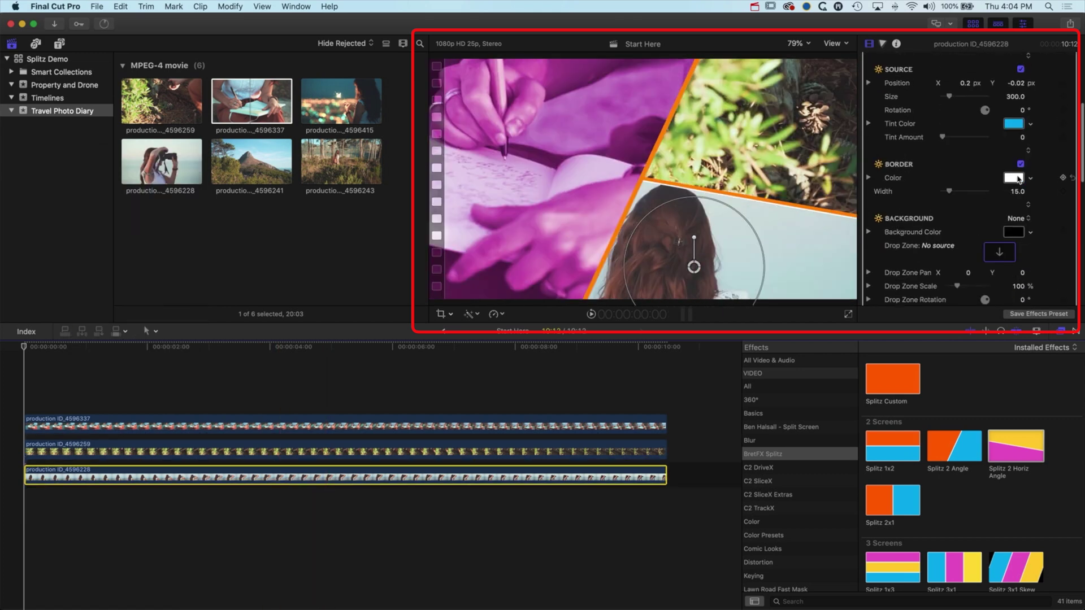
left_click(183, 332)
left_click(78, 152)
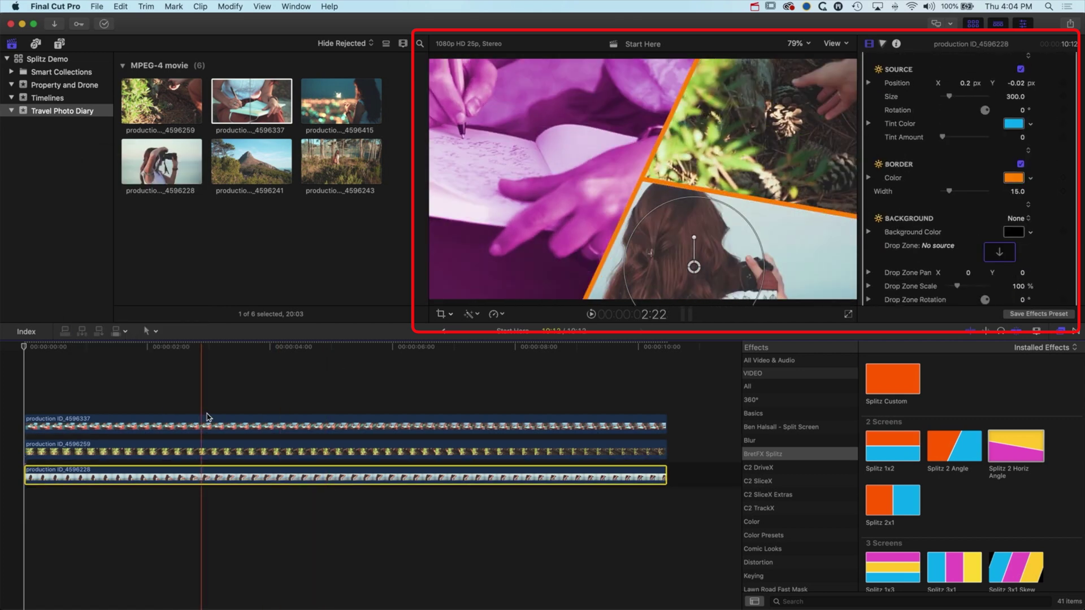
Step: Reduce the top clip's tint amount to 0.5 and play the split screen from the start
left_click(221, 426)
left_click_drag(973, 293, 963, 296)
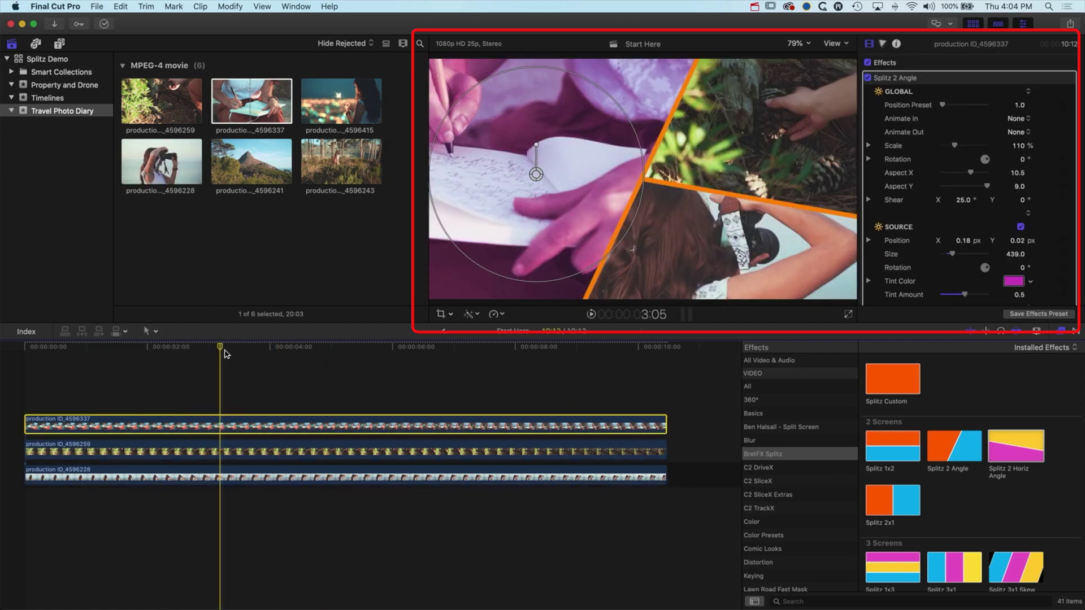
key("space")
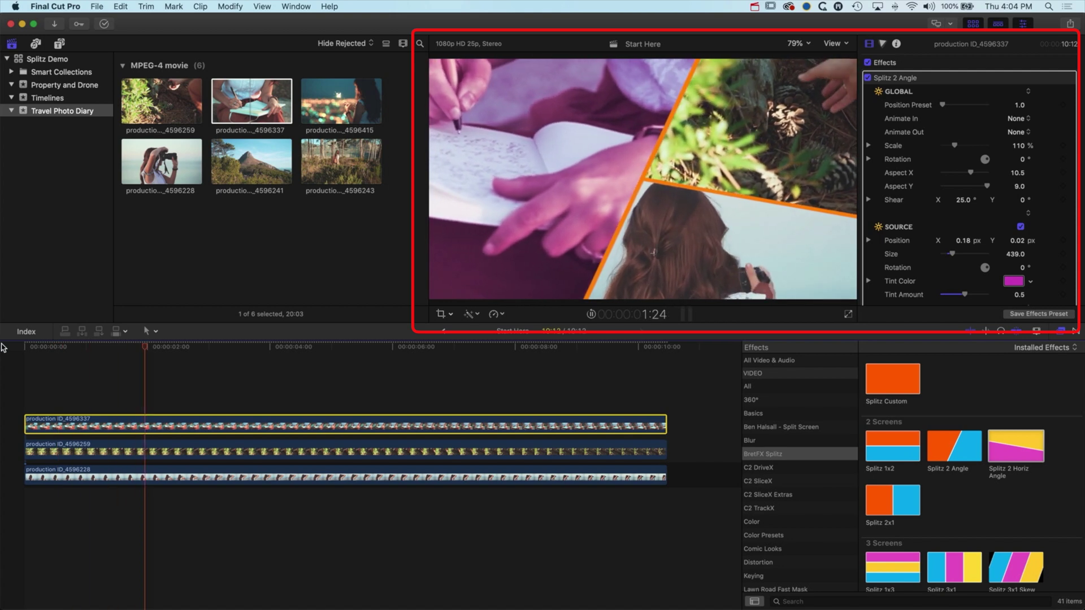
key("space")
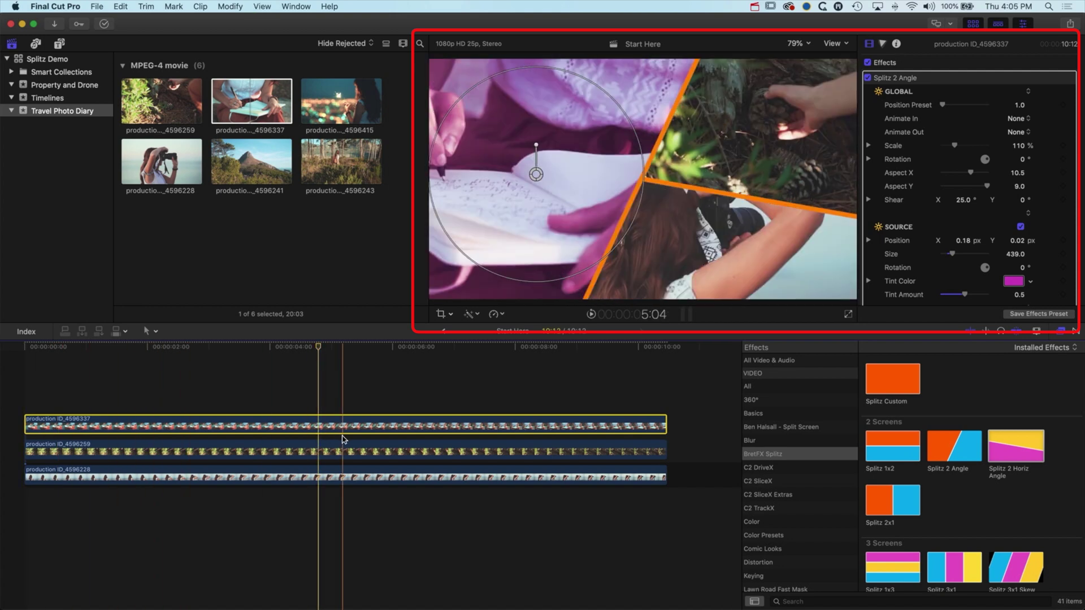
Step: Shrink and reposition the source images, to a size of about 214 for the middle clip and about 203 for the bottom clip
left_click(438, 450)
left_click_drag(746, 154, 746, 156)
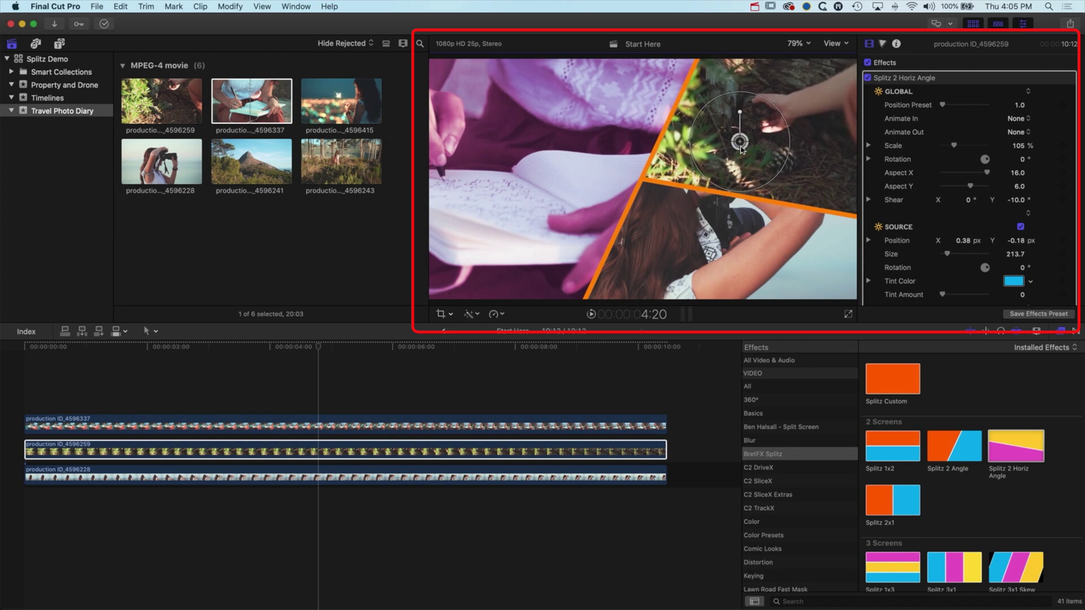
left_click(431, 477)
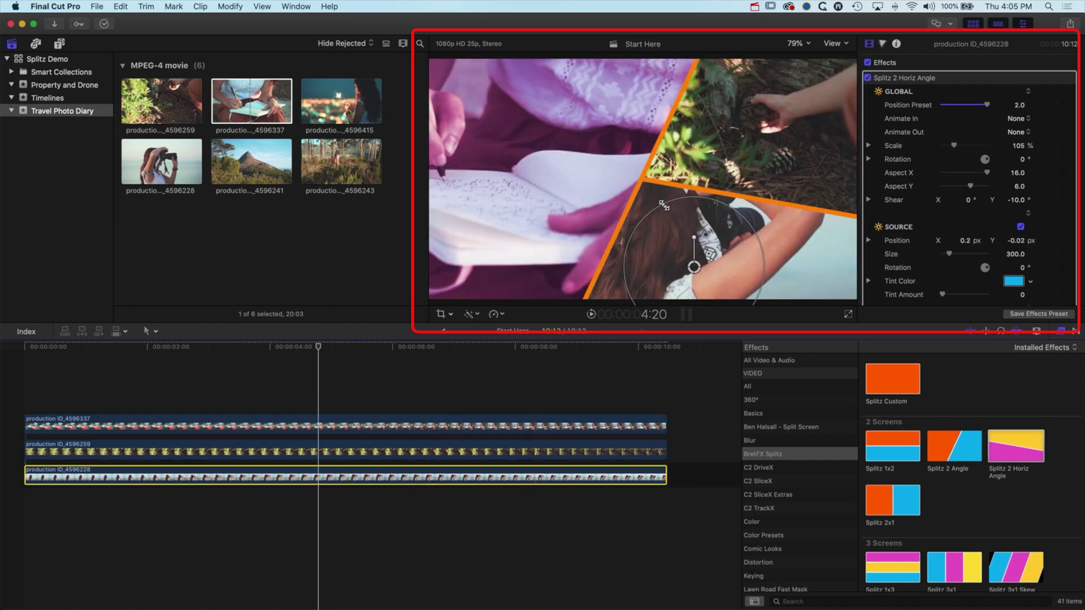
left_click_drag(664, 205, 677, 224)
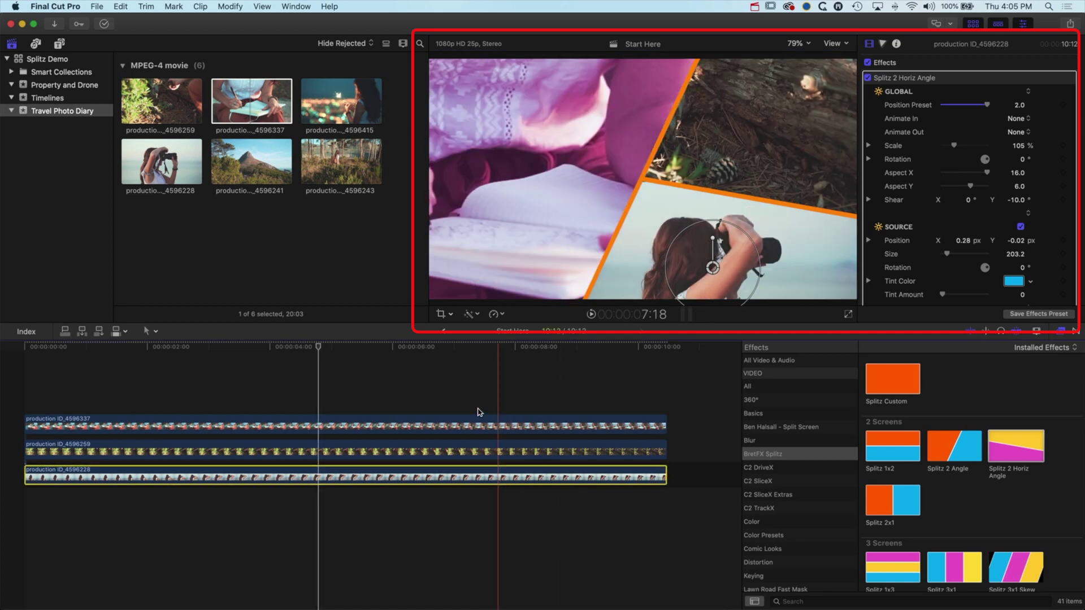
Step: Play back the split screen and refine the bottom clip's source image to about X 0.31, Y 0.03 and size 193.7
left_click(4, 343)
key("space")
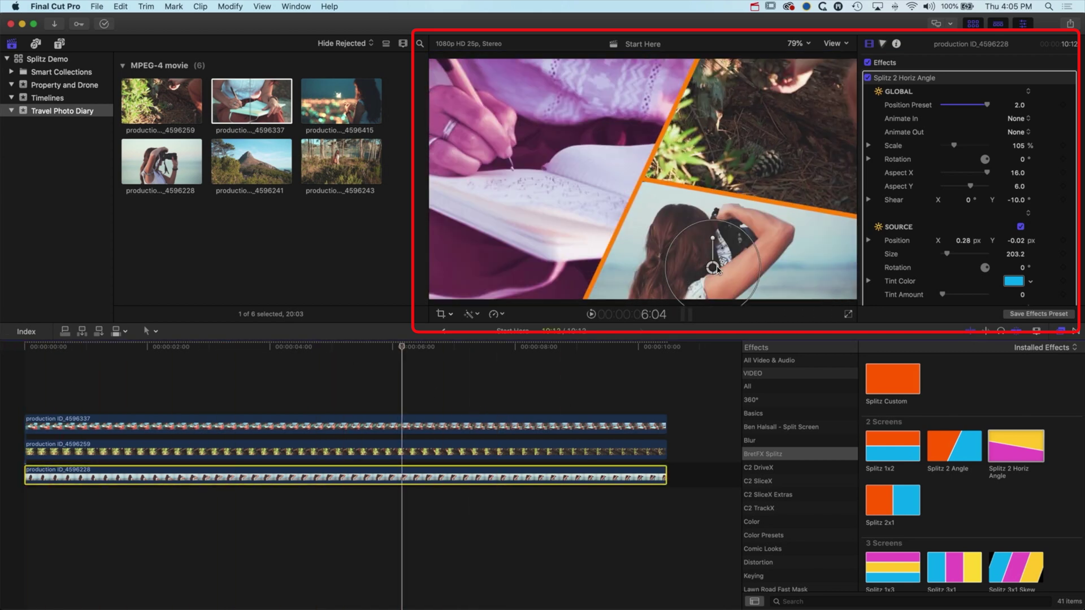
key("space")
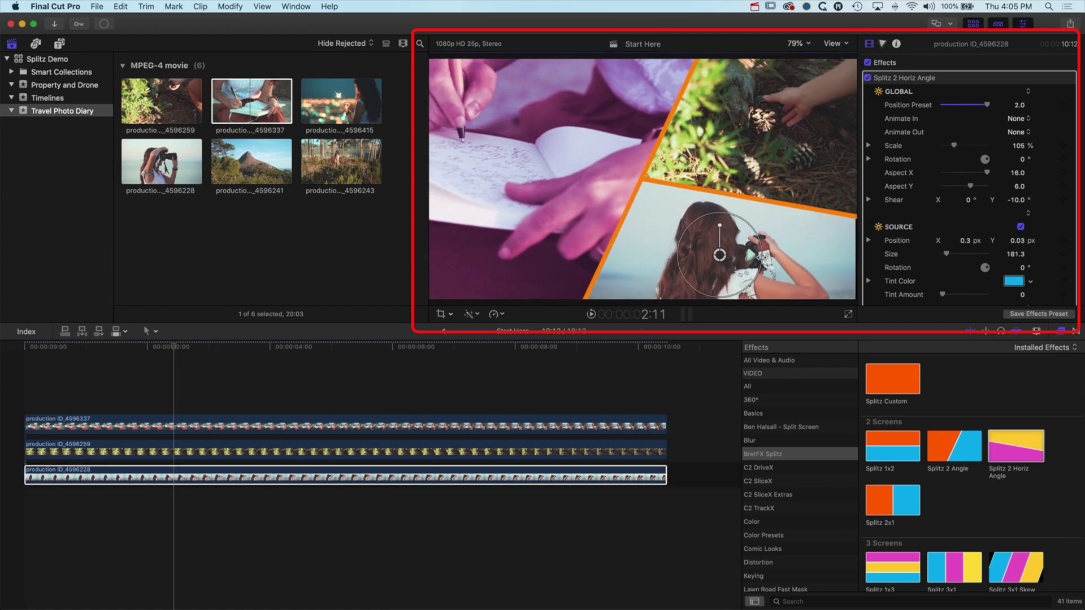
key("space")
key("space")
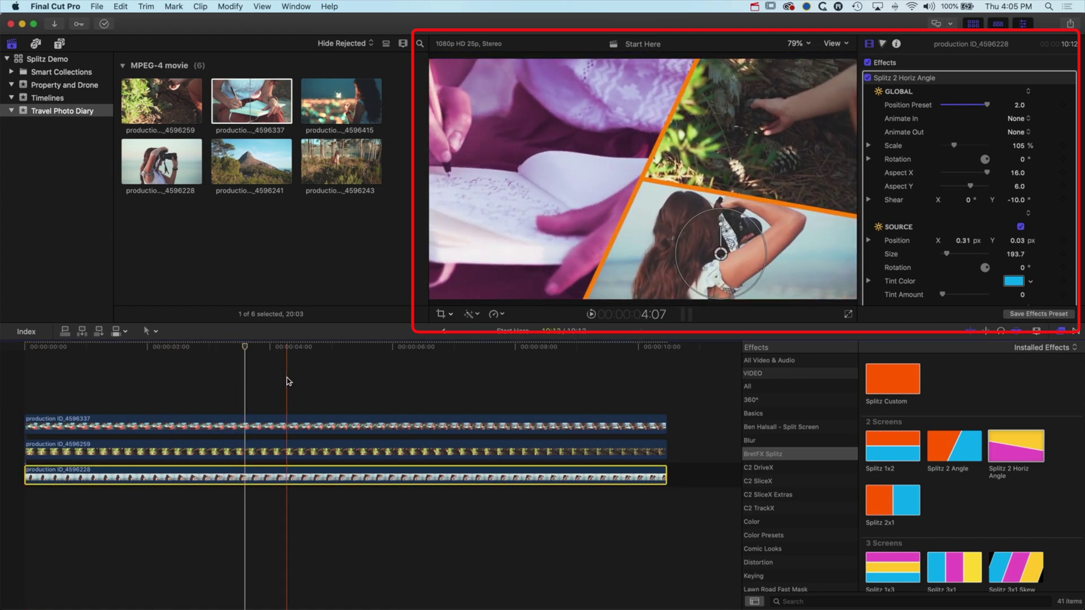
scroll(286, 380, "right", 3)
key("space")
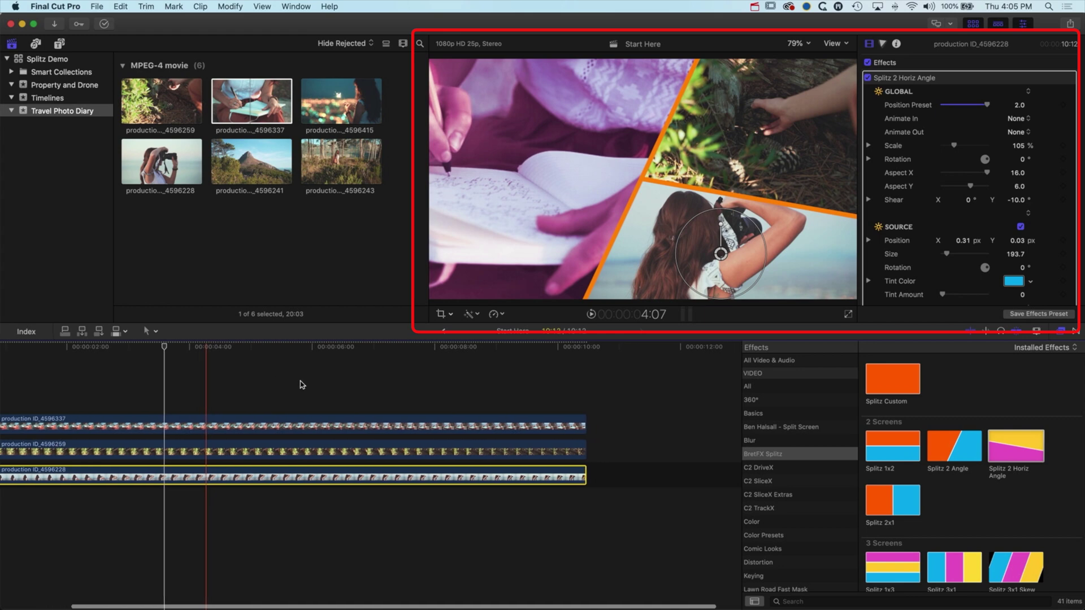
key("space")
Step: Append the mountain clip 4596241 to the end of the timeline at 10:12
key("super+minus")
key("super+minus")
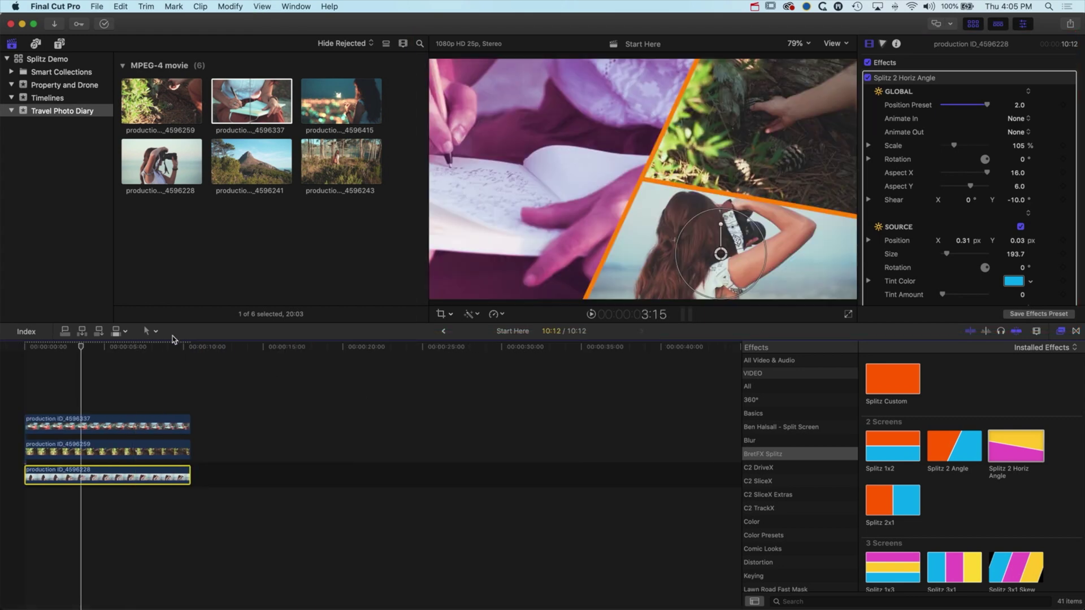
left_click(189, 347)
left_click(240, 164)
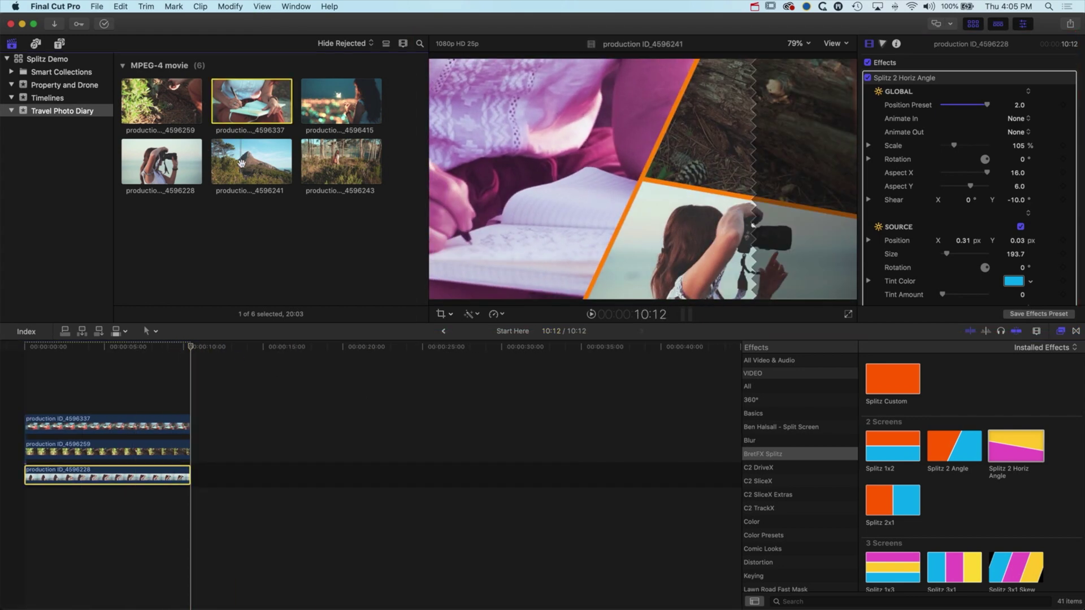
key("e")
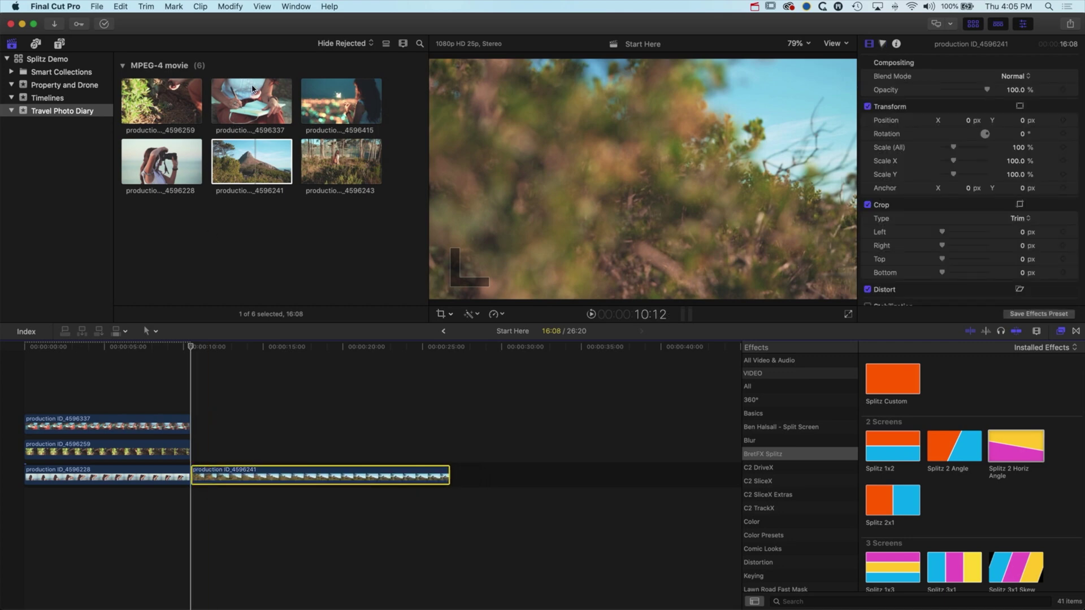
Step: Stack clips 4596337, 4596259 and 4596415 above the mountain clip at 10:12 and select all four clips
left_click_drag(252, 84, 199, 451)
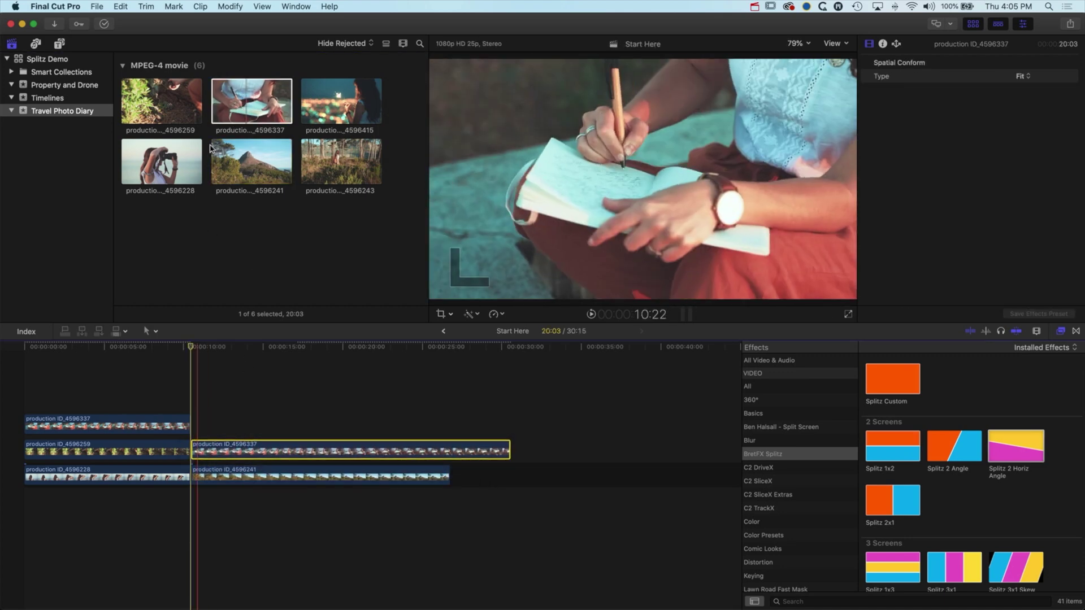
left_click_drag(161, 101, 195, 427)
left_click_drag(350, 105, 296, 523)
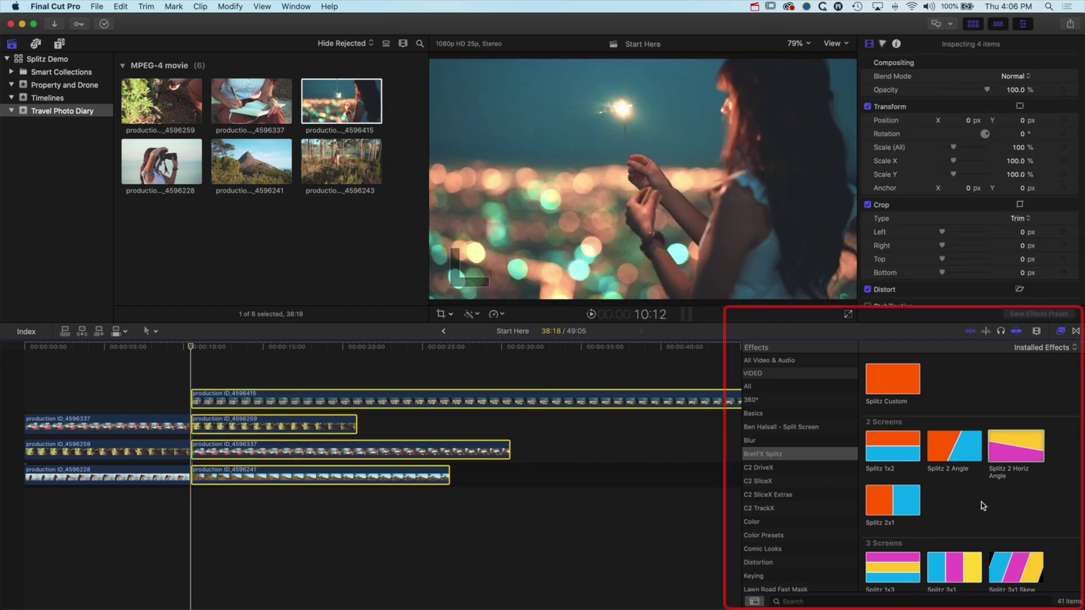
Step: Apply the four-screen Splitz 2x2 effect to the four selected clips
scroll(1032, 519, "down", 10)
scroll(984, 505, "up", 1)
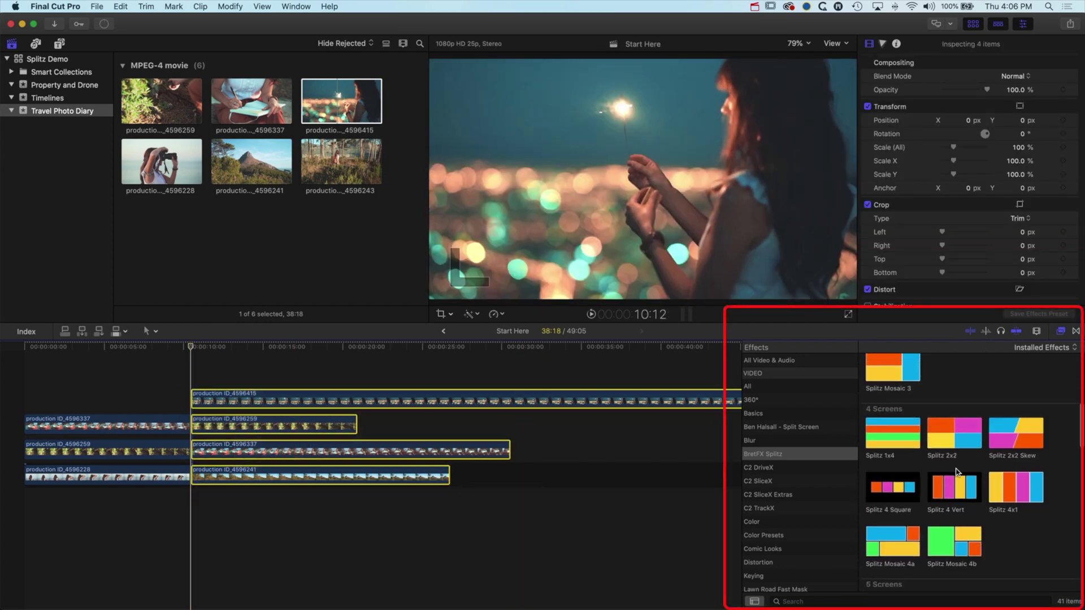
left_click(963, 444)
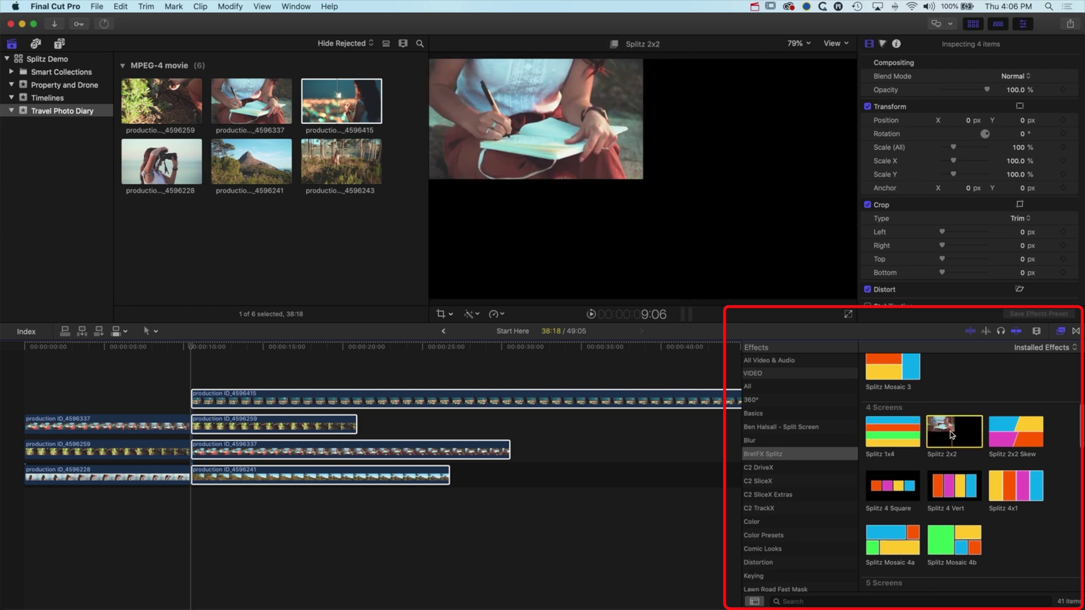
double_click(952, 435)
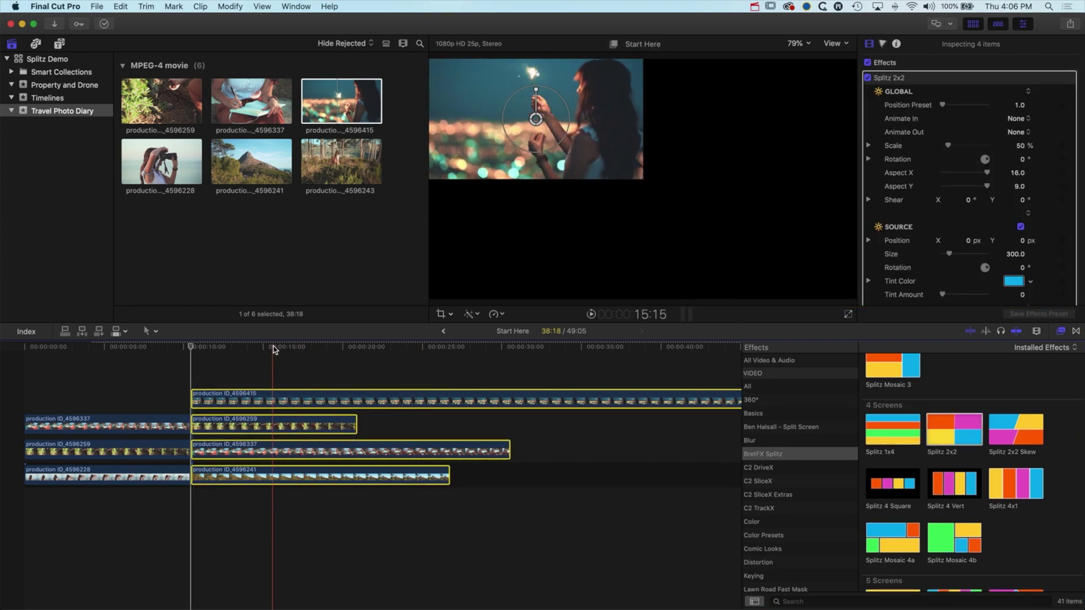
Step: Set the Splitz 2x2 Position Preset of the uppermost clip 4596415 to about 2.26
left_click(273, 375)
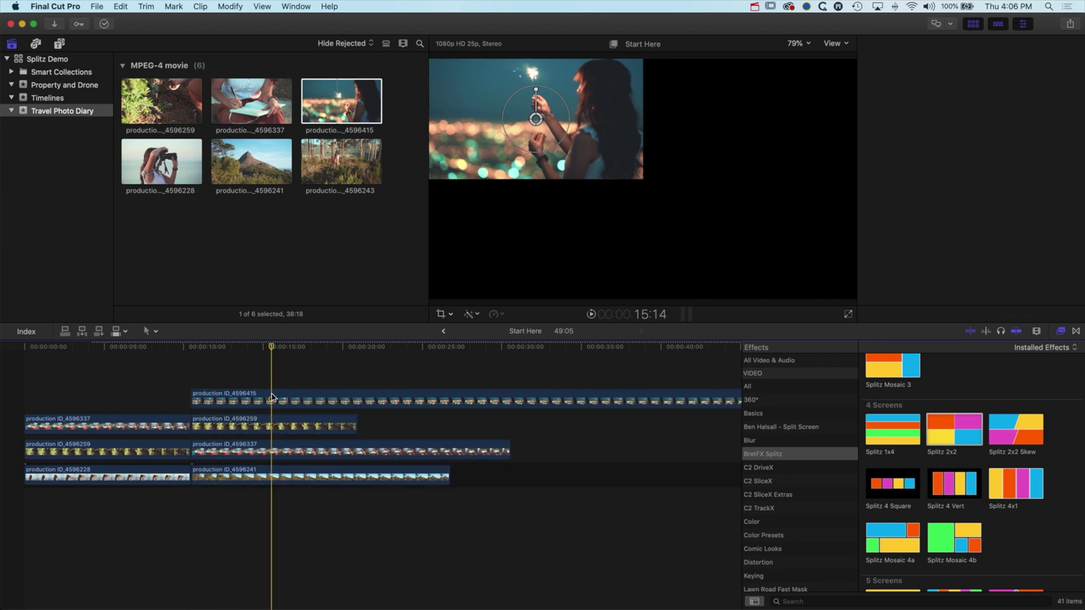
left_click(273, 399)
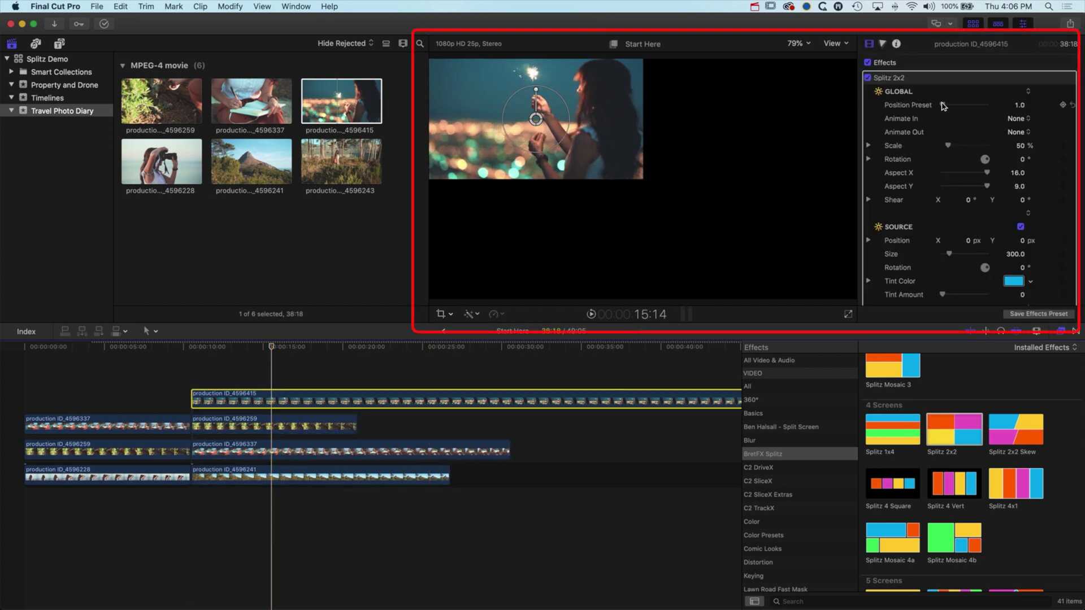
left_click_drag(955, 107, 963, 107)
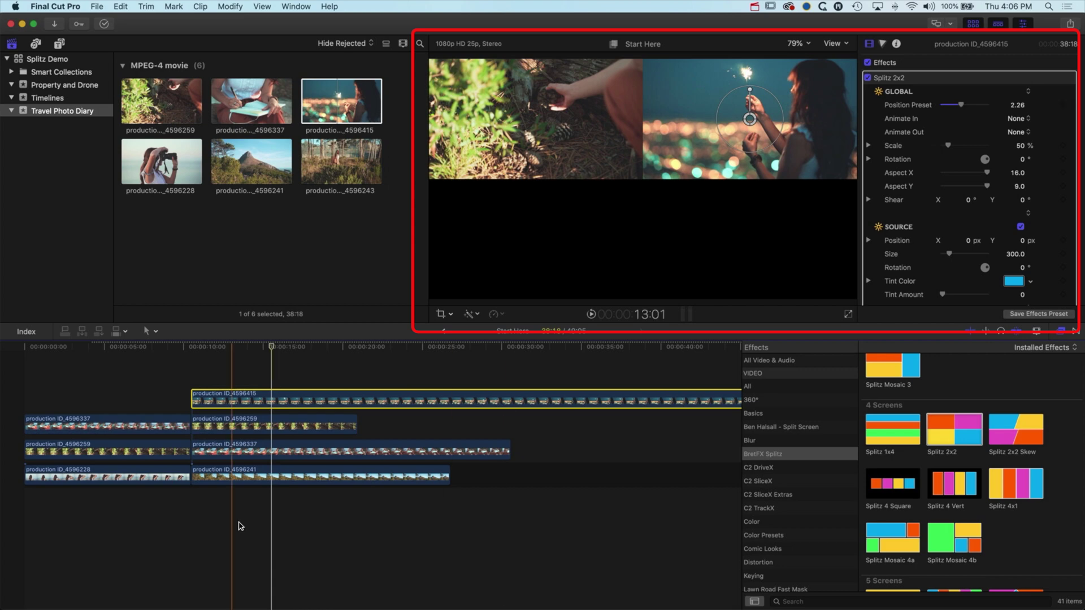
Step: Set the Position Preset to about 3.19 for clip 4596259 and 4.0 for clip 4596337 in the 10:12 stack
left_click(294, 425)
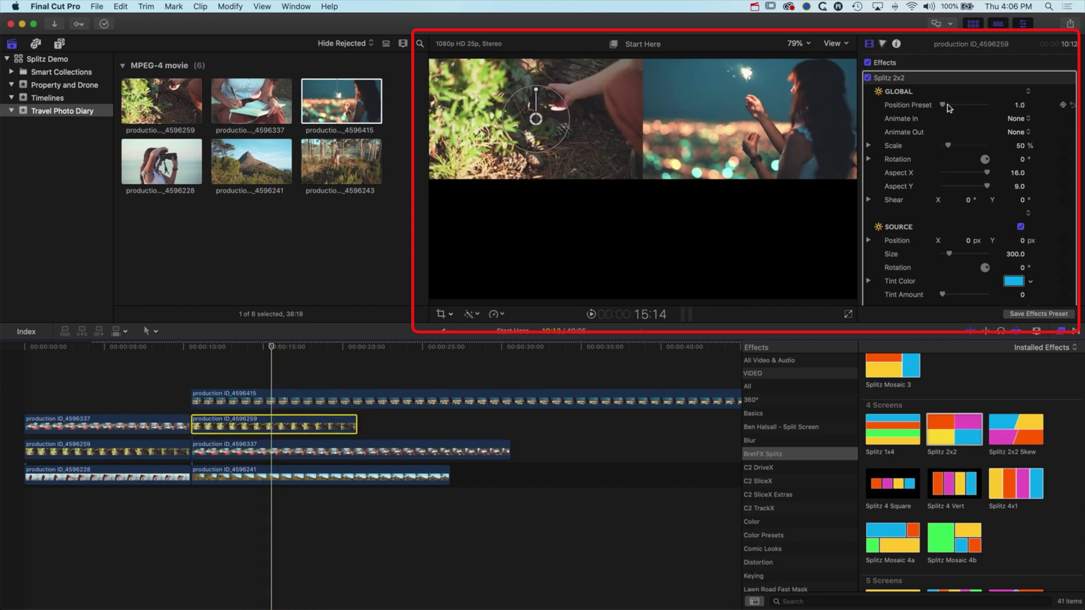
left_click_drag(966, 107, 980, 108)
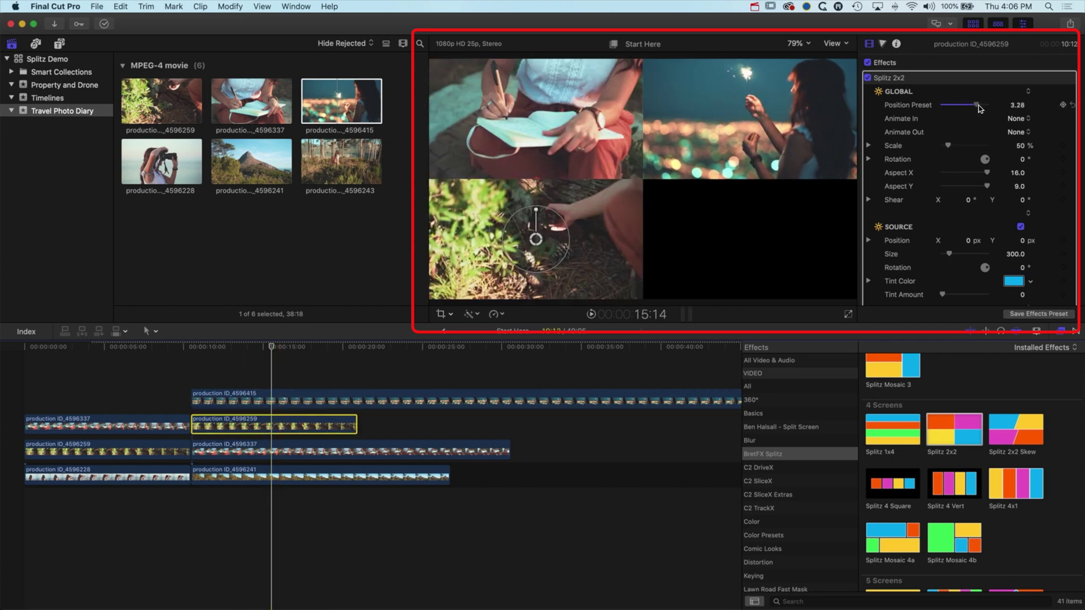
key("super+Down")
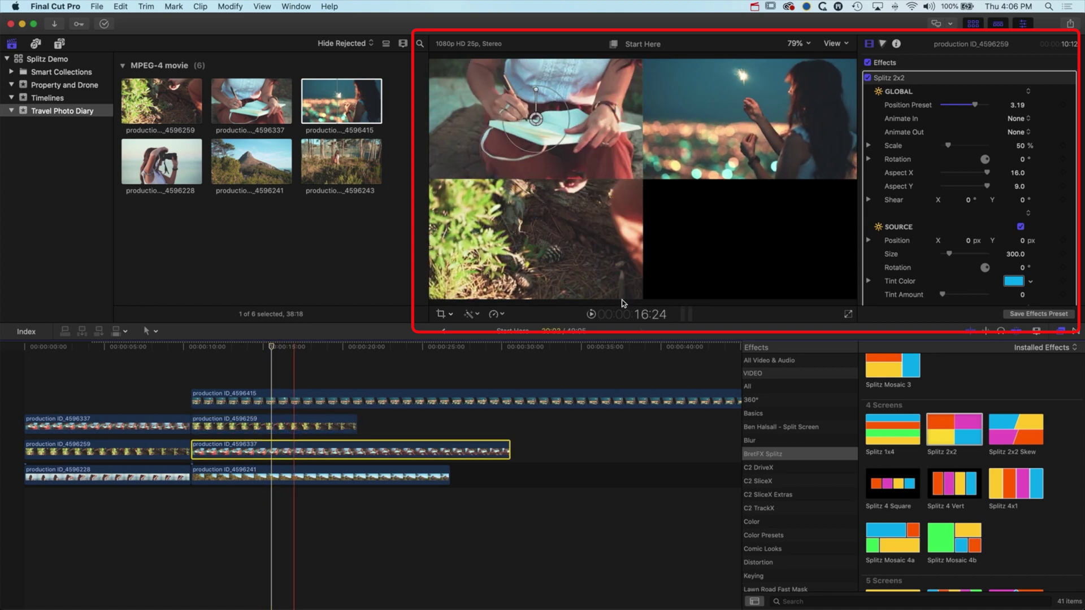
left_click_drag(946, 107, 991, 109)
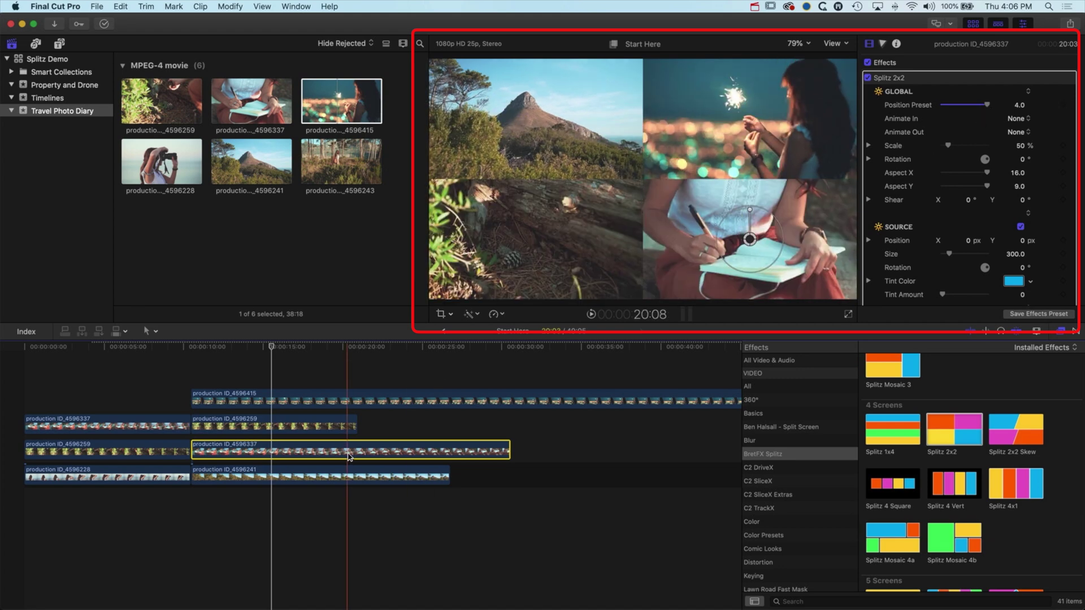
Step: Preview the Splitz white border on clip 4596337 by turning it on and off again
scroll(923, 232, "down", 6)
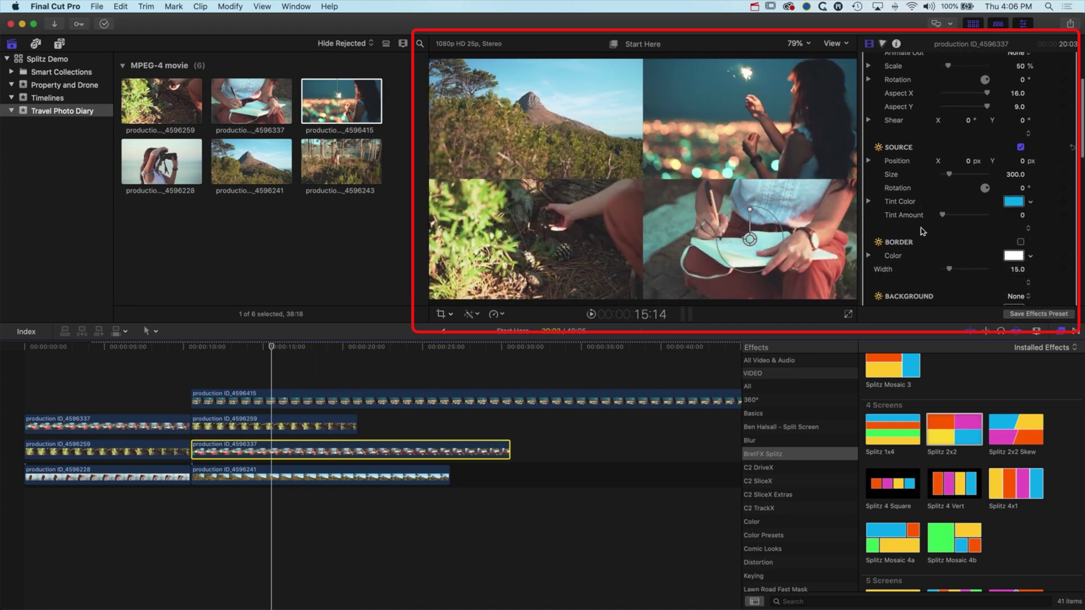
left_click(1021, 162)
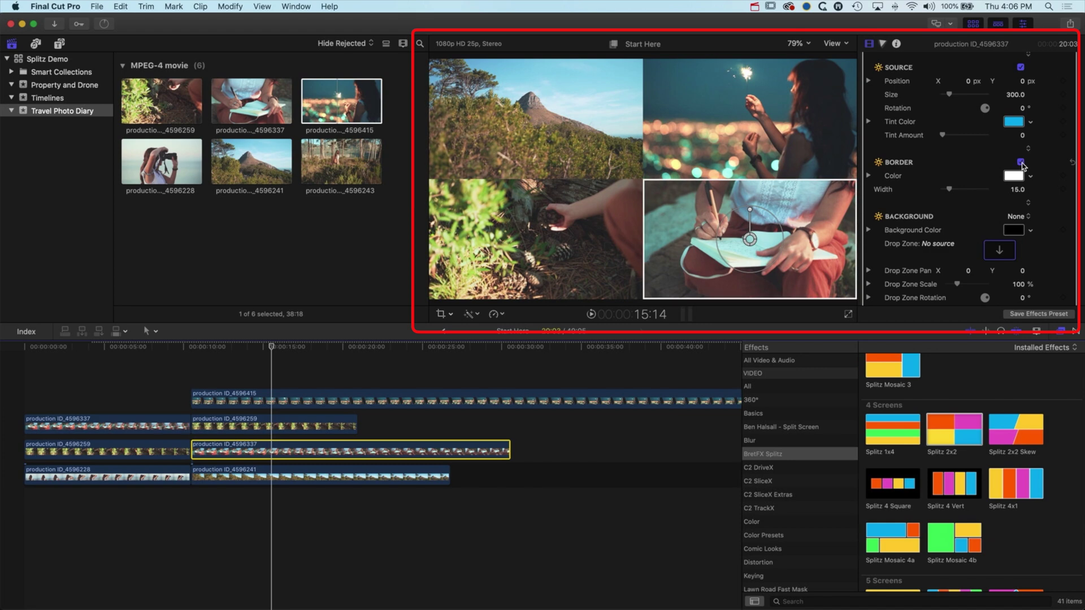
left_click(1021, 163)
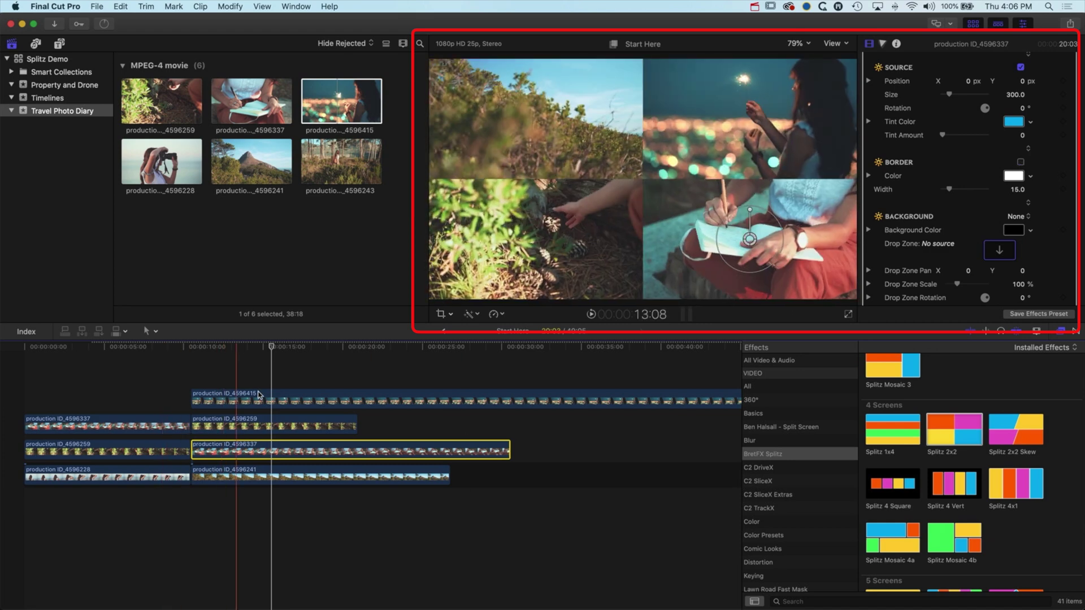
Step: Trim the ends of clips 4596415, 4596337 and 4596241 to the end of clip 4596259 at 20:24
left_click_drag(314, 349, 357, 351)
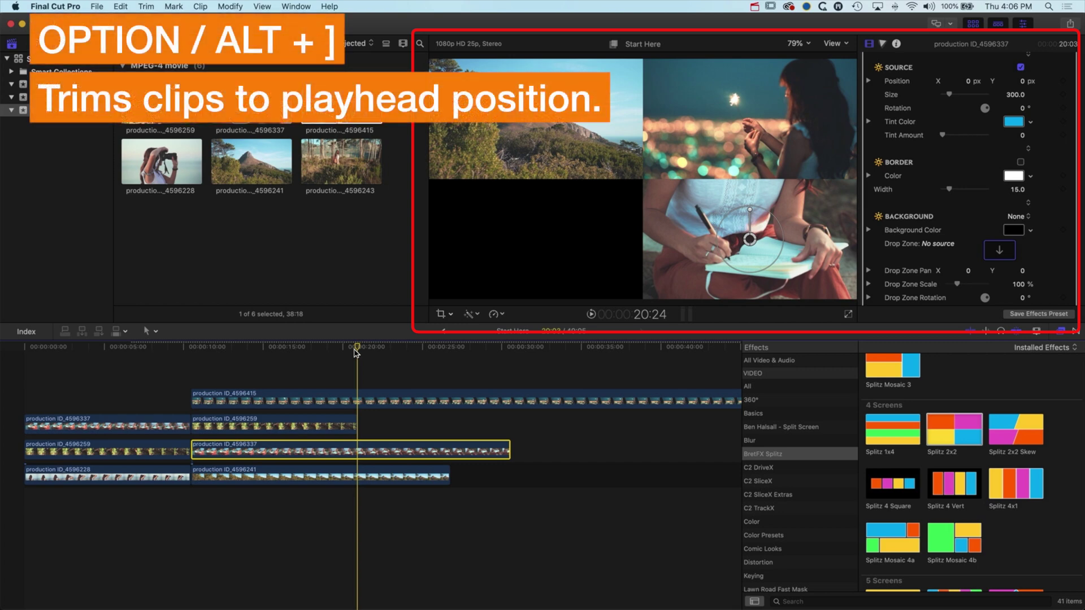
key("alt+bracketright")
key("alt+bracketright")
key("alt+bracketright")
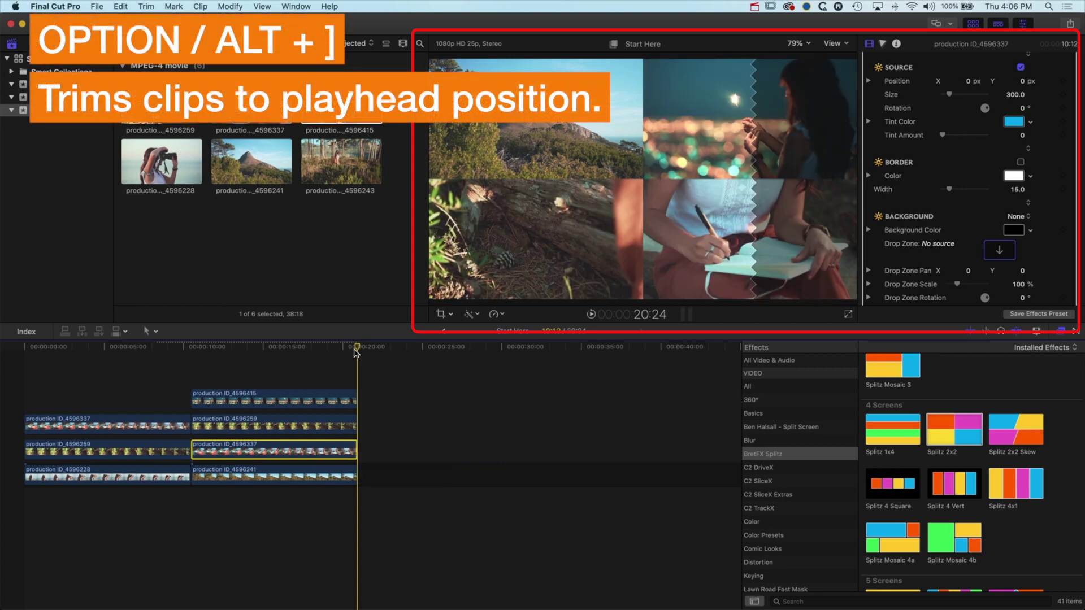
Step: Set the Animate In option of the uppermost clip 4596415 to Slide Left
left_click_drag(211, 348, 262, 361)
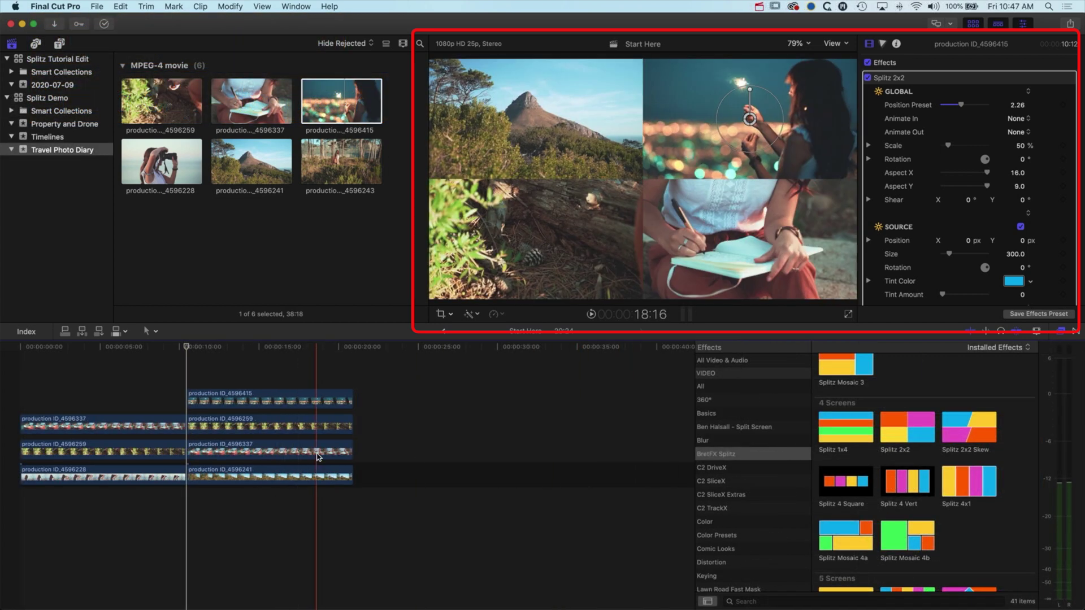
left_click(221, 401)
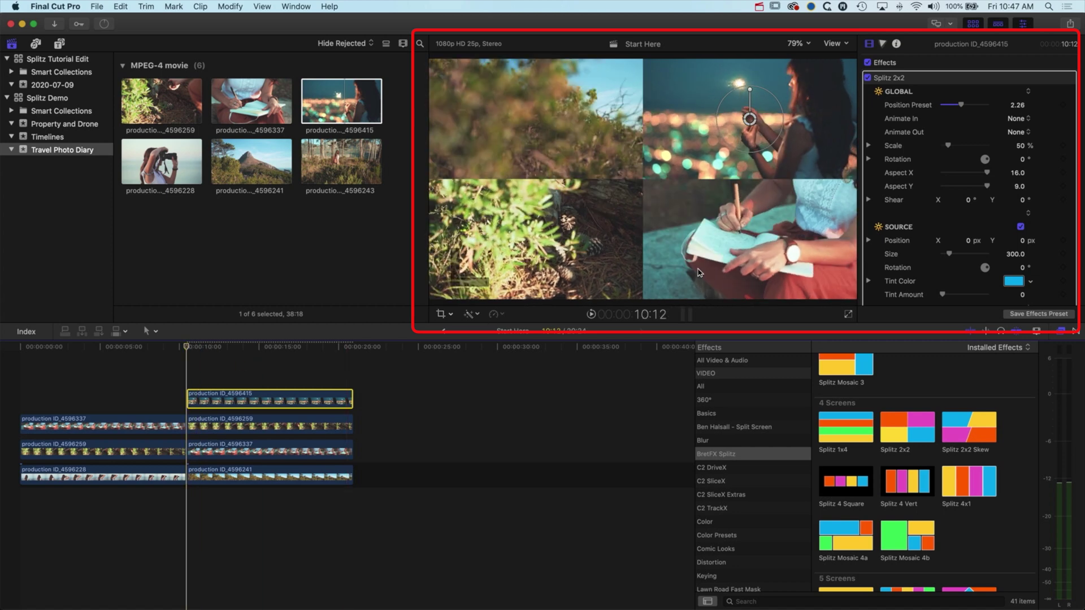
left_click(1012, 118)
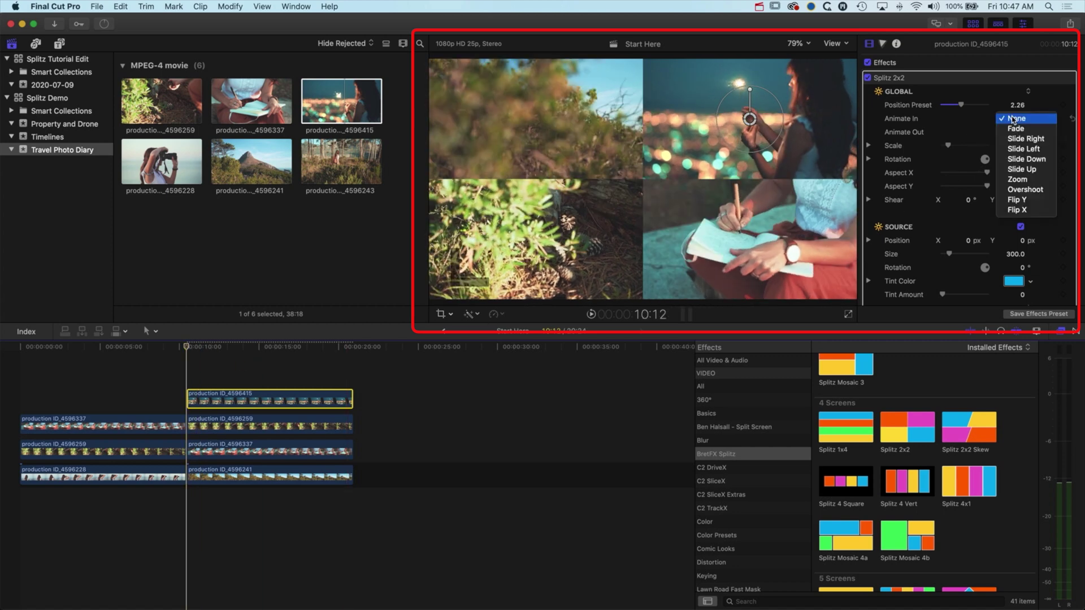
left_click(1023, 149)
Step: Set the Animate In option of clip 4596259 in the 10:12 stack to Slide Up
left_click(251, 432)
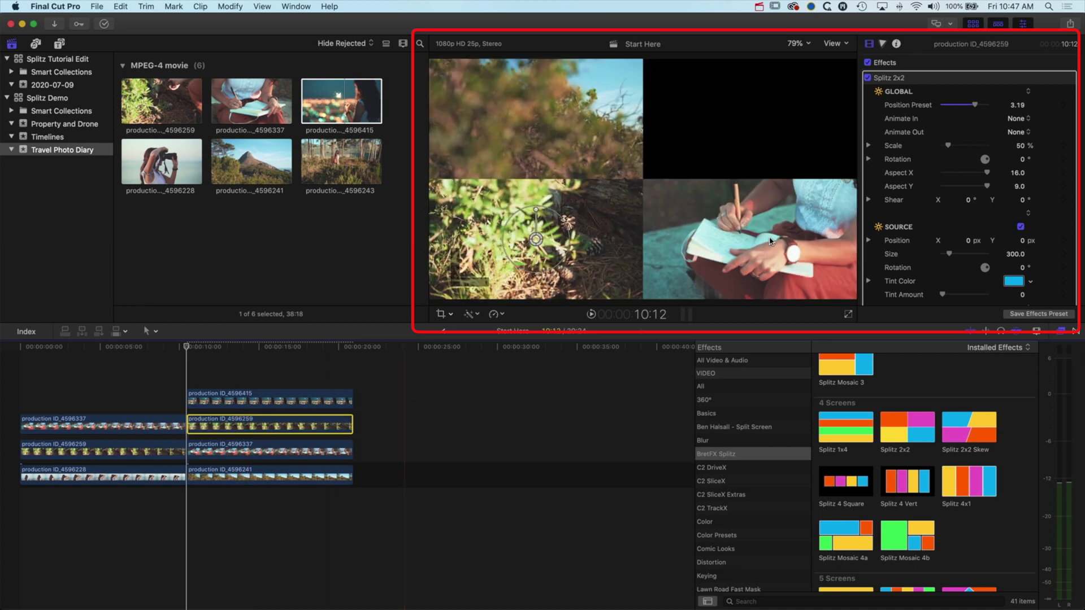
left_click(1024, 119)
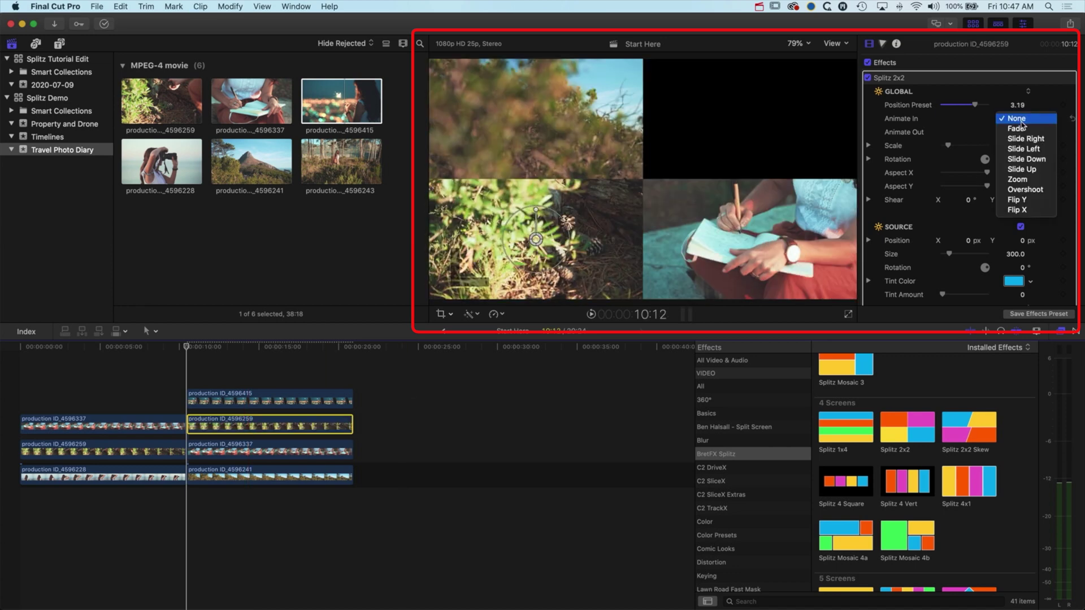
left_click(1019, 169)
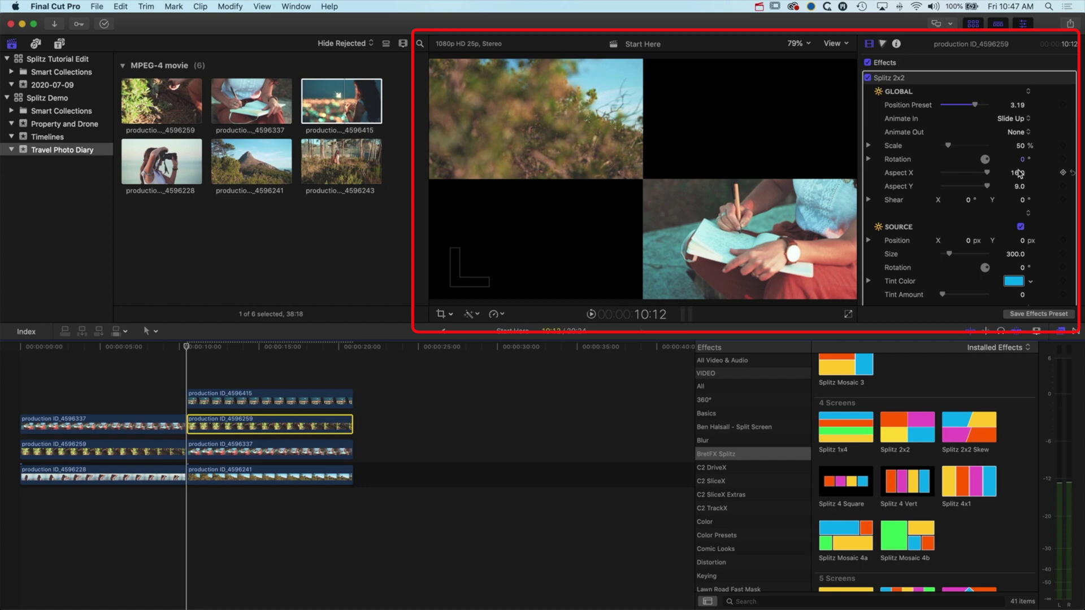
Step: Set the Animate In option of clip 4596337 in the 10:12 stack to Slide Up
left_click(205, 454)
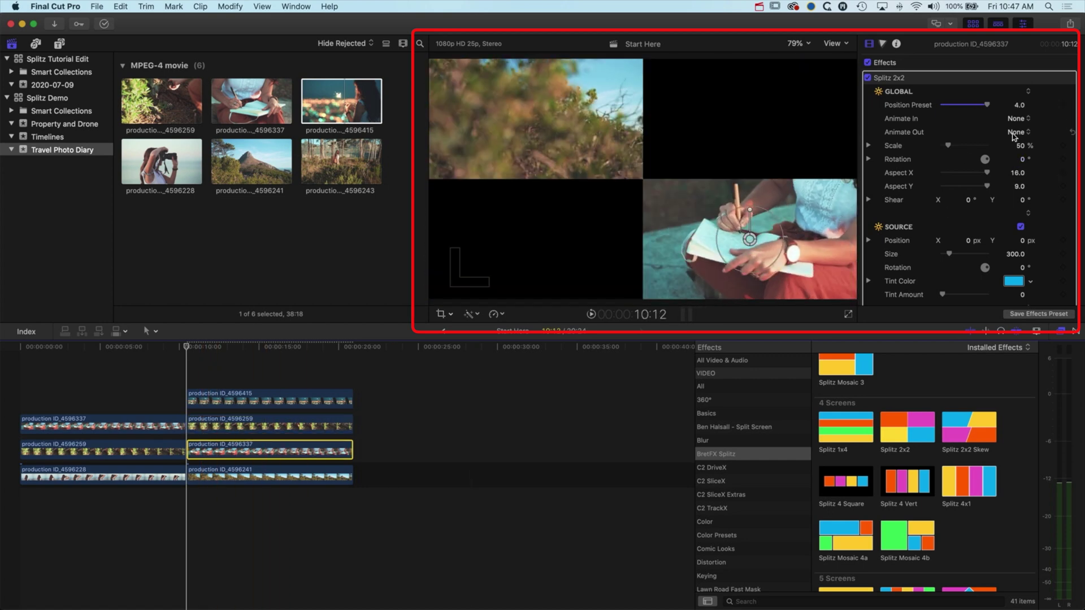
left_click(1021, 118)
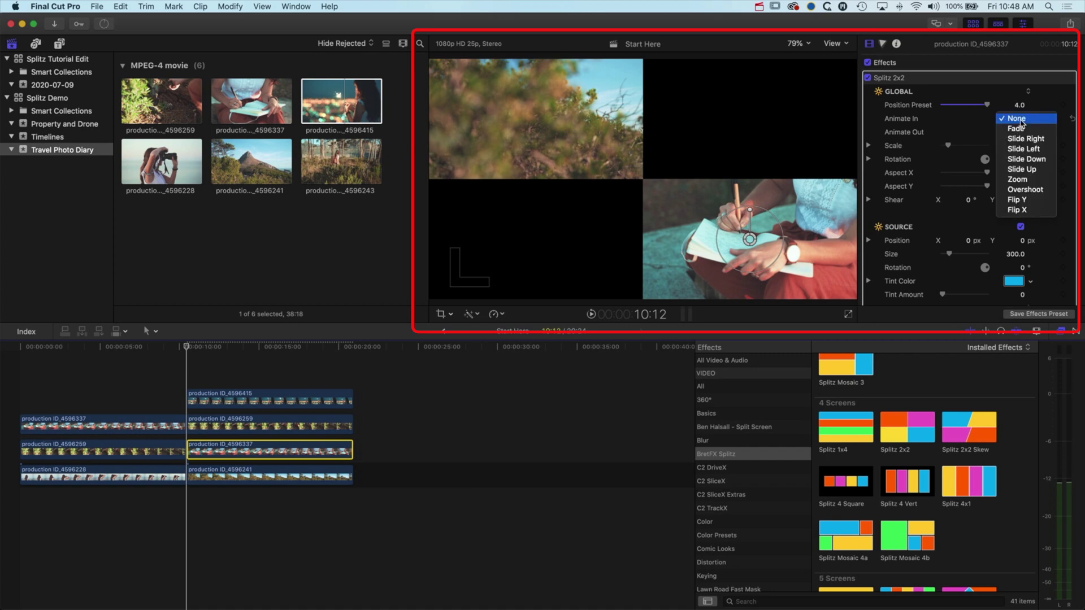
left_click(1022, 169)
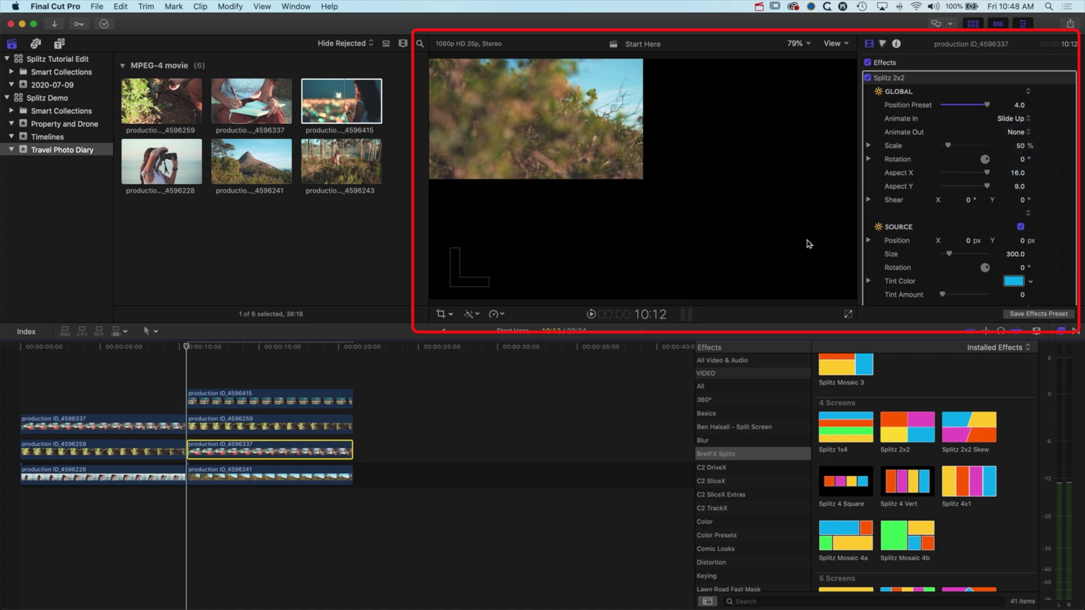
Step: Toggle clip 4596259 off and on to identify its panel, and change its Animate In option to Slide Right
left_click(232, 427)
key("v")
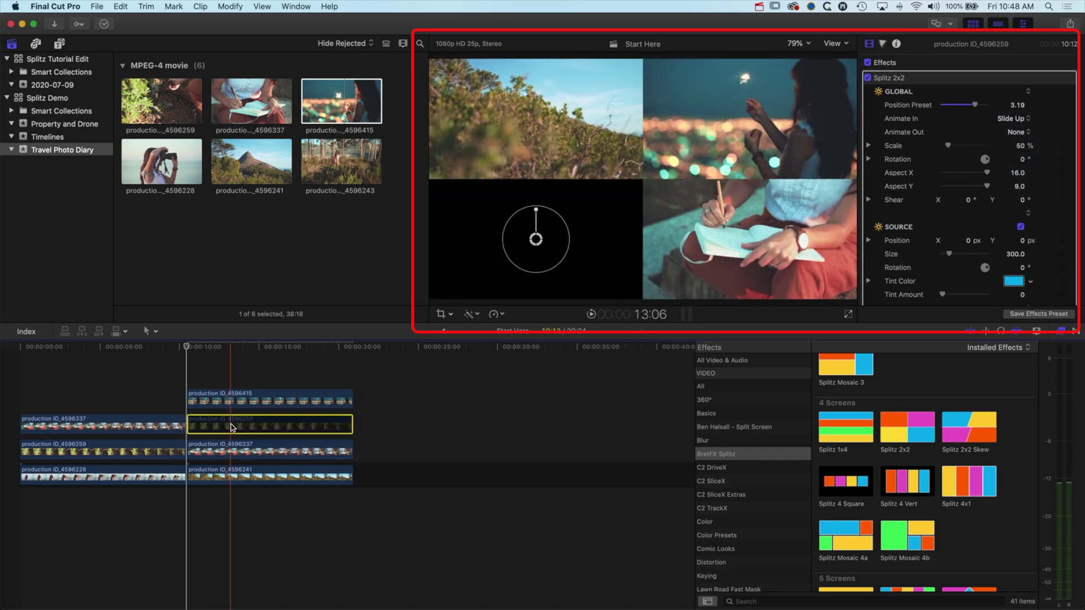
key("v")
left_click(1006, 120)
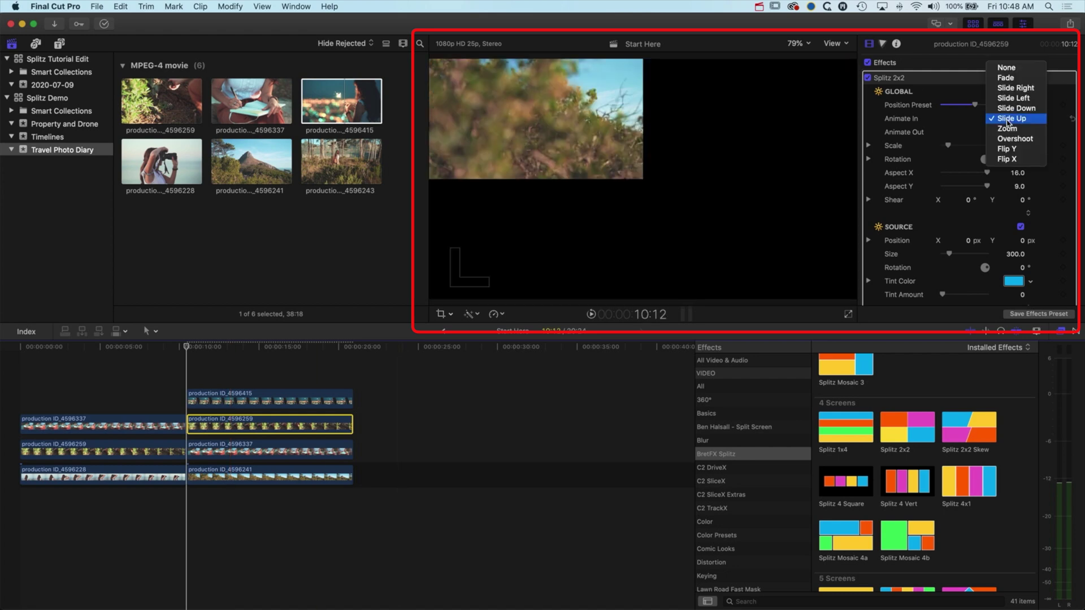
left_click(1016, 88)
Step: Set the Animate In option of the mountain clip 4596241 to Slide Down
left_click(214, 479)
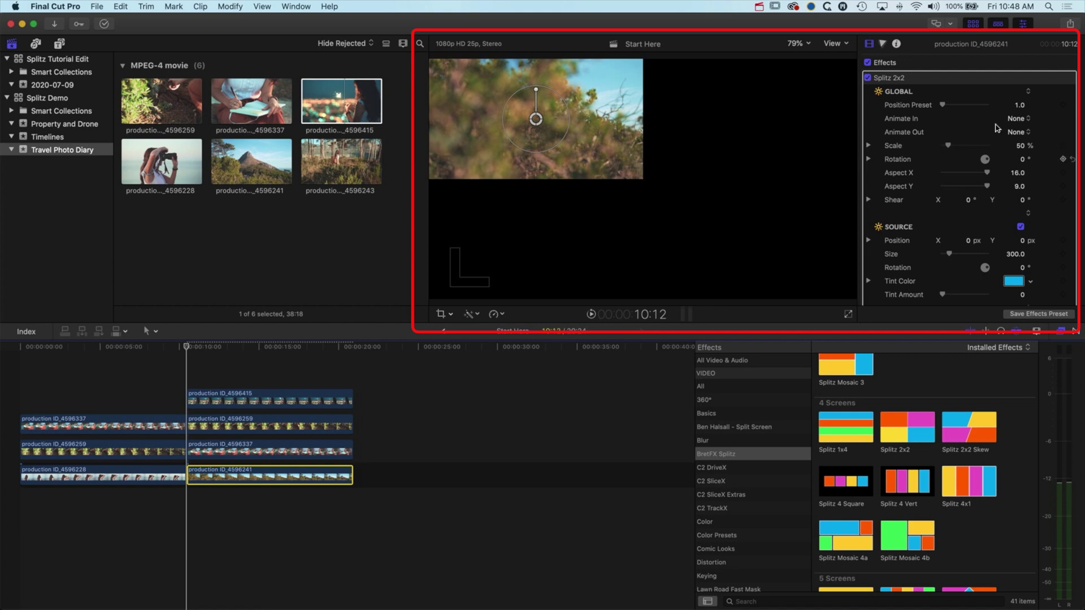
left_click(1020, 120)
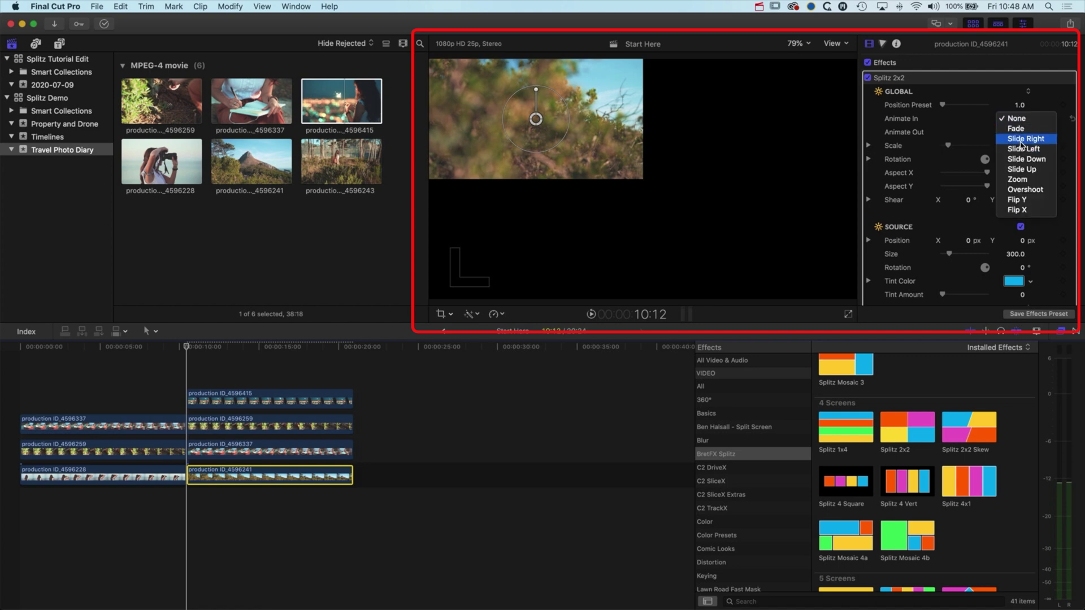
left_click(1022, 160)
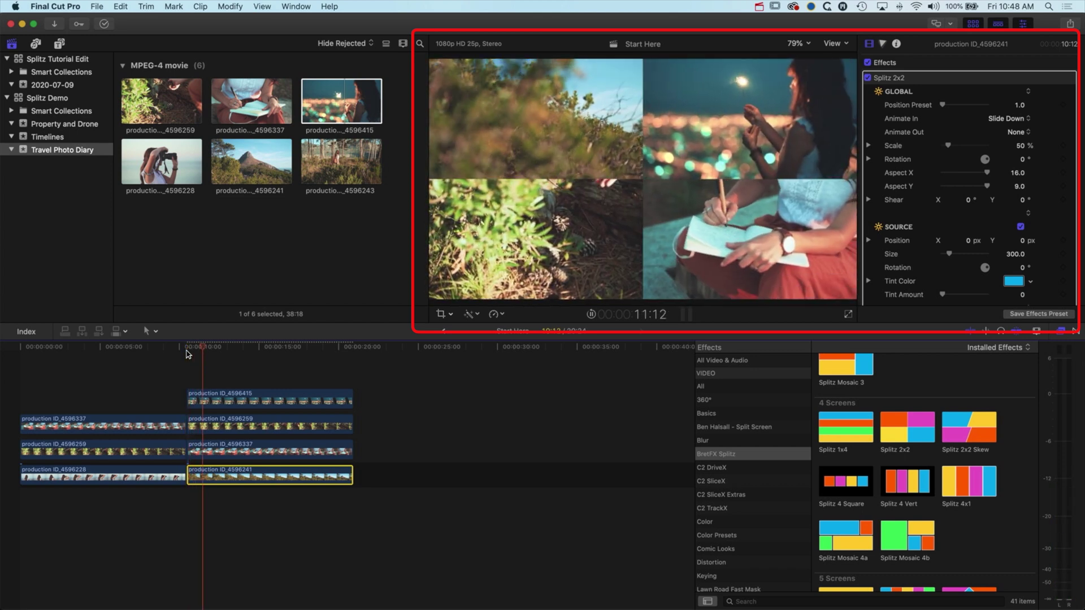
Step: Play back the slide-in animations of the four stacked clips from 10:12
key("space")
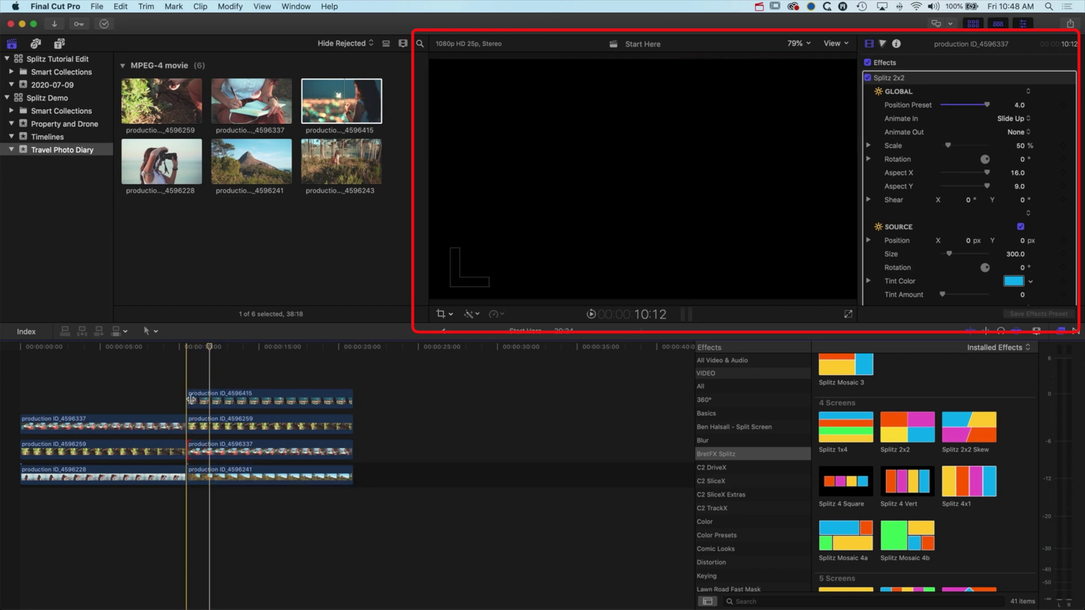
left_click_drag(188, 398, 201, 451)
key("space")
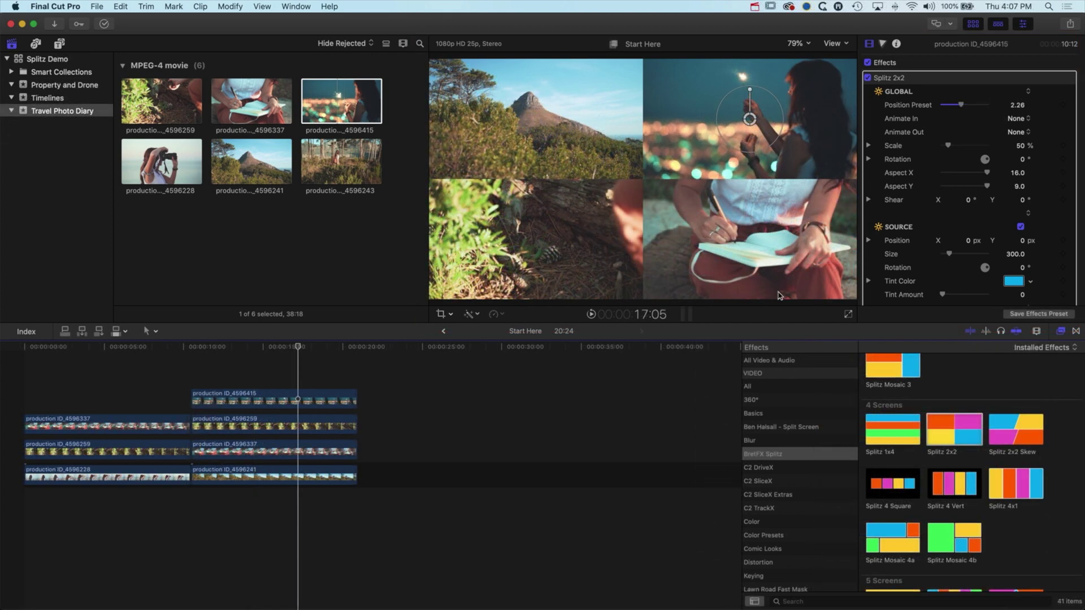
Step: Browse the Splitz effects for five, six and eight screens
scroll(952, 483, "down", 5)
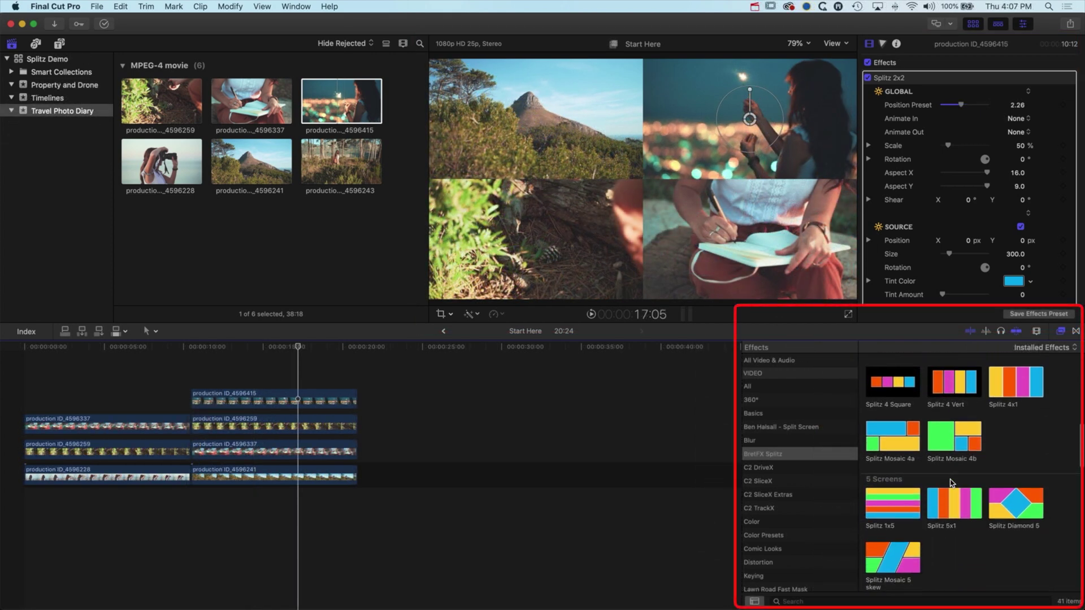
scroll(930, 465, "down", 2)
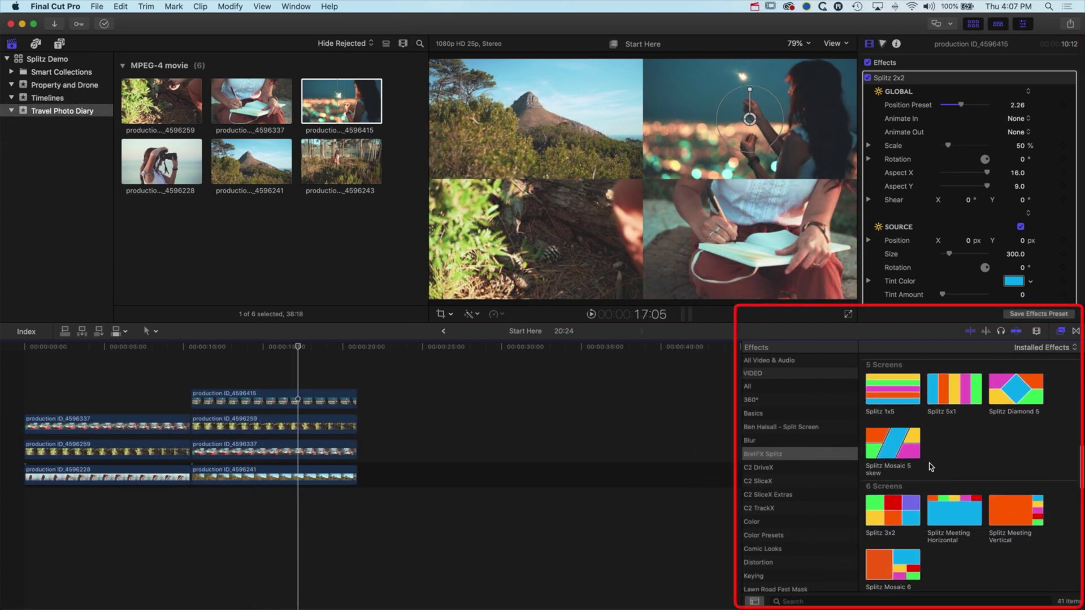
scroll(937, 530, "down", 3)
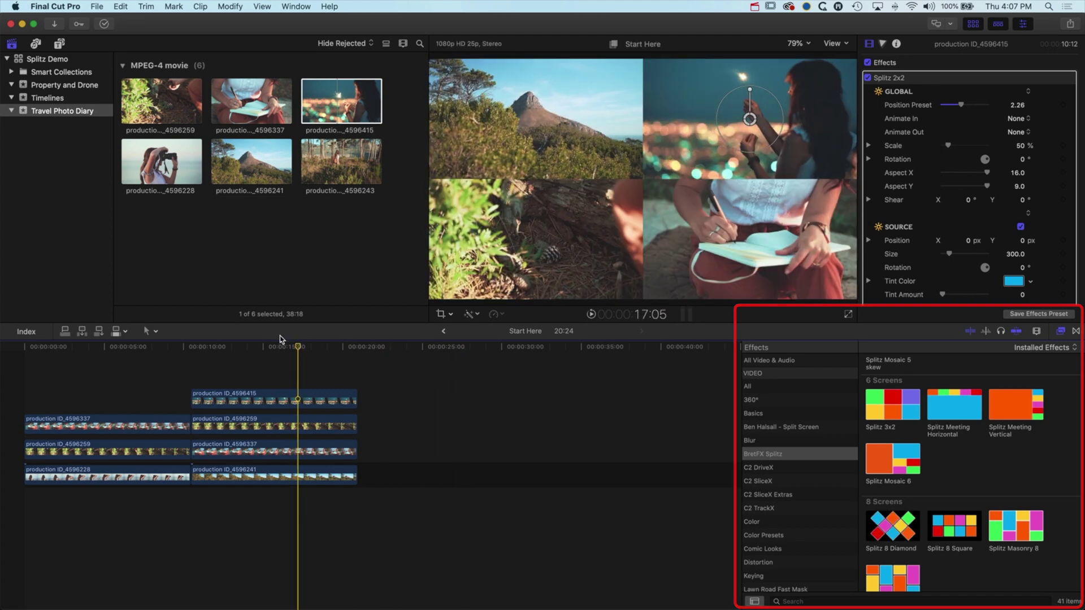
Step: Append water park clip 3724012 from the Property and Drone event at 20:24 and place the playhead at 23:18
left_click(356, 347)
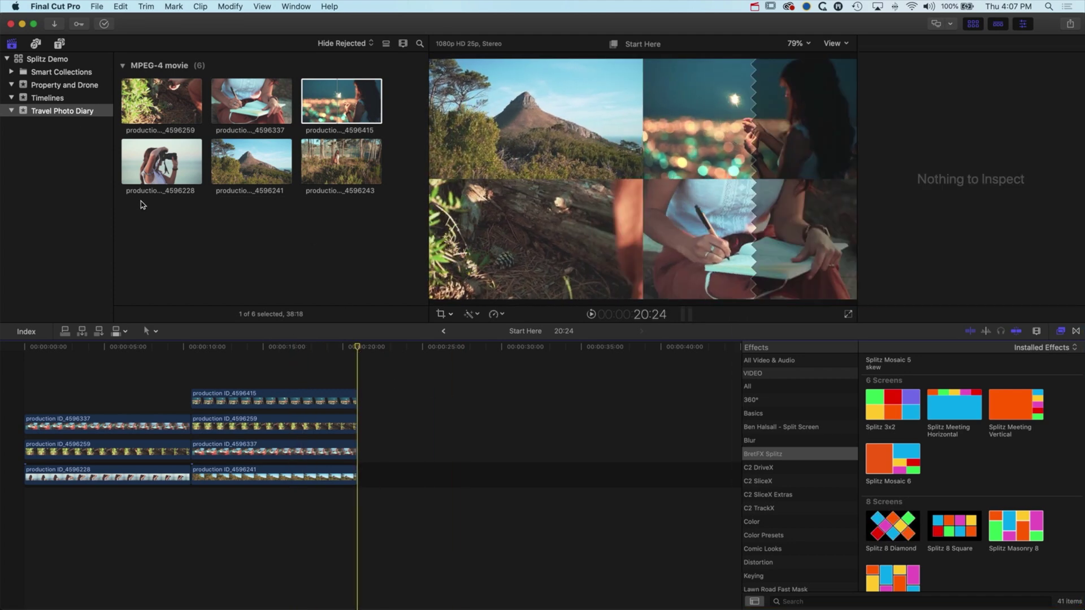
left_click(47, 97)
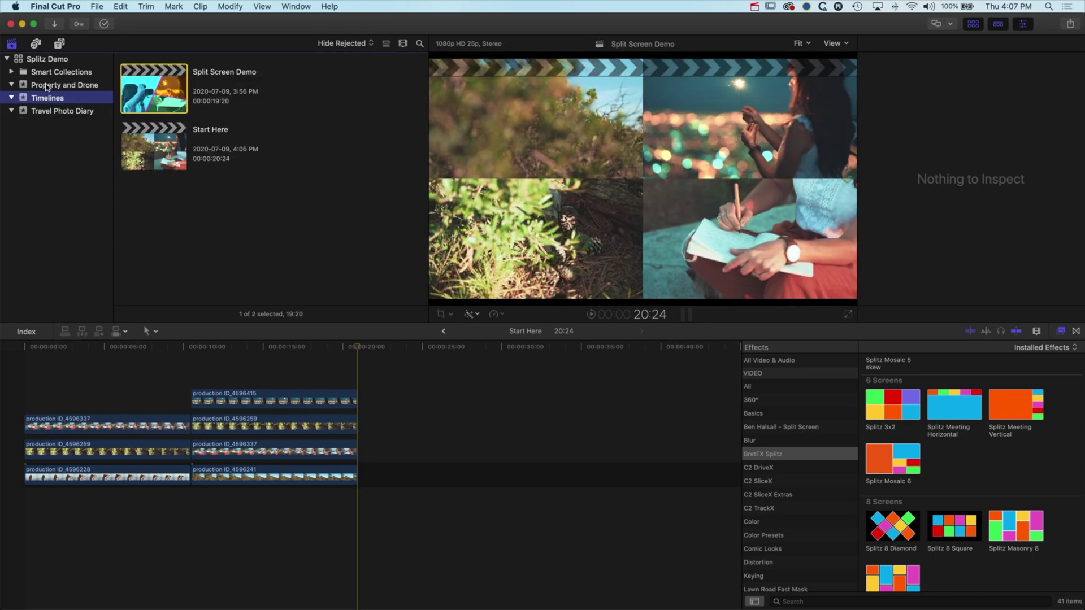
left_click(47, 86)
key("e")
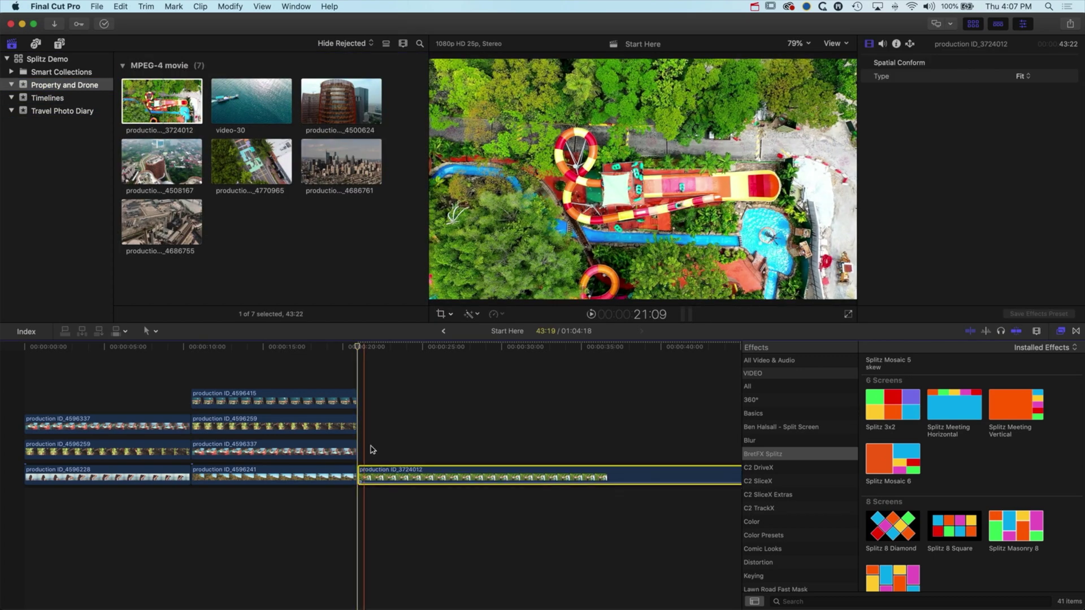
left_click(402, 347)
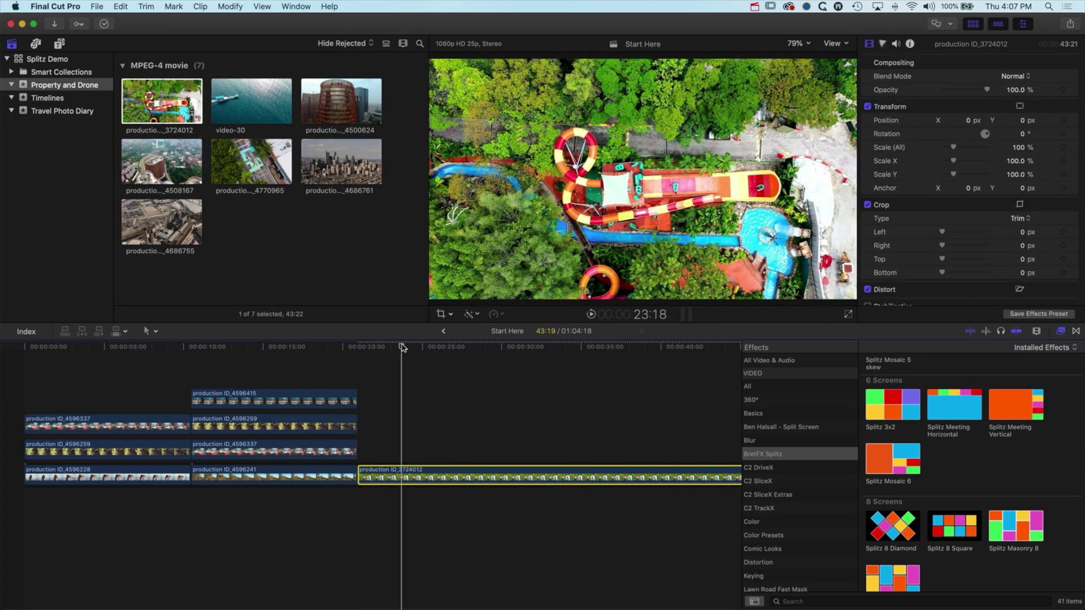
Step: Reduce the height of the clips in the timeline slightly and place the playhead at 20:24
scroll(402, 347, "right", 1)
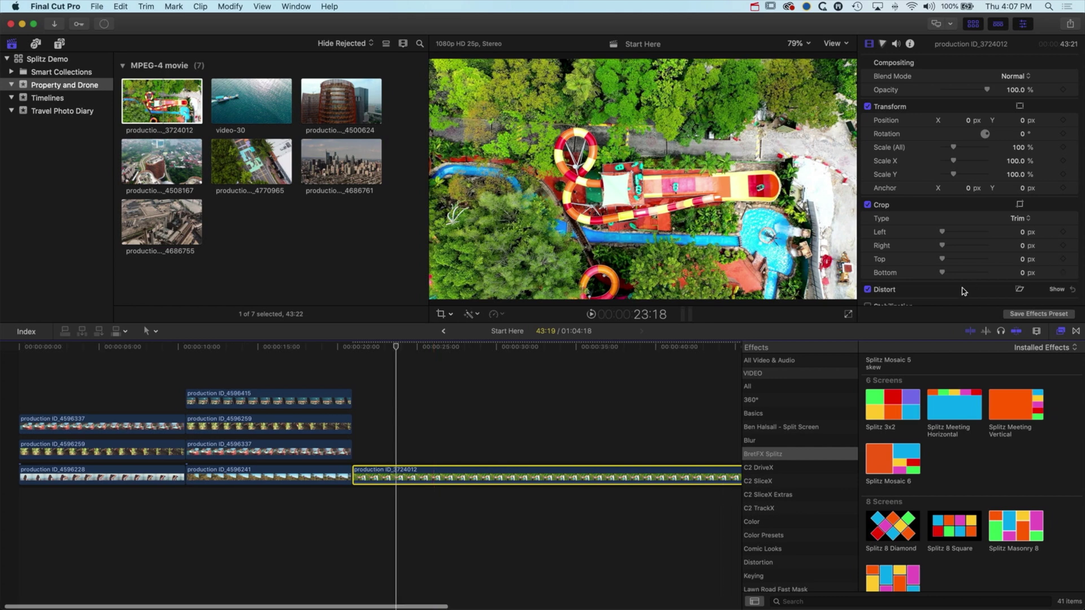
left_click(1038, 334)
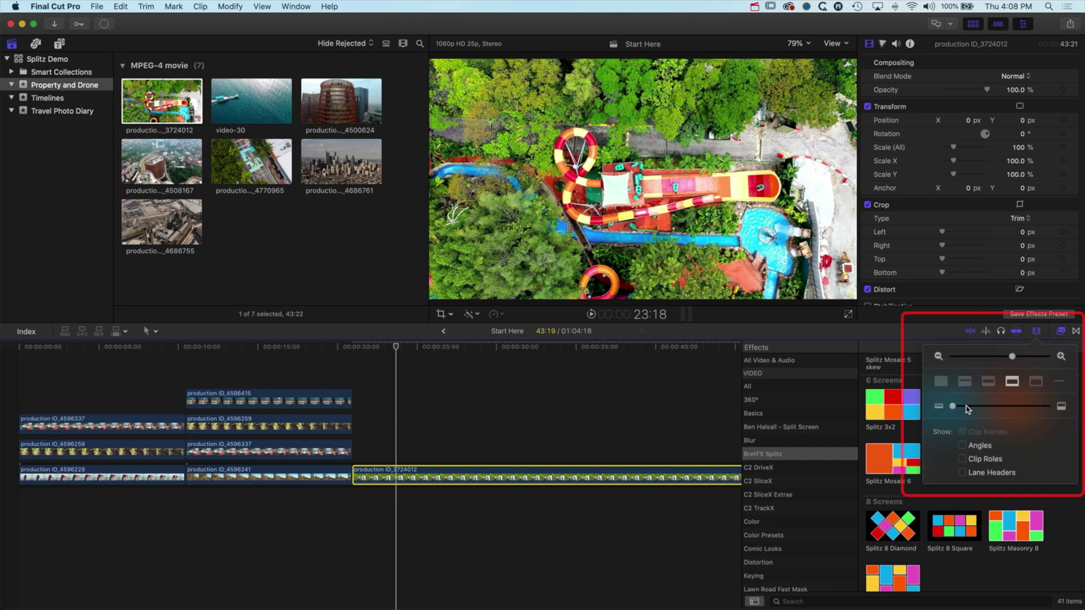
mouse_move(959, 409)
left_mouse_down()
mouse_move(968, 409)
mouse_move(954, 408)
left_mouse_up()
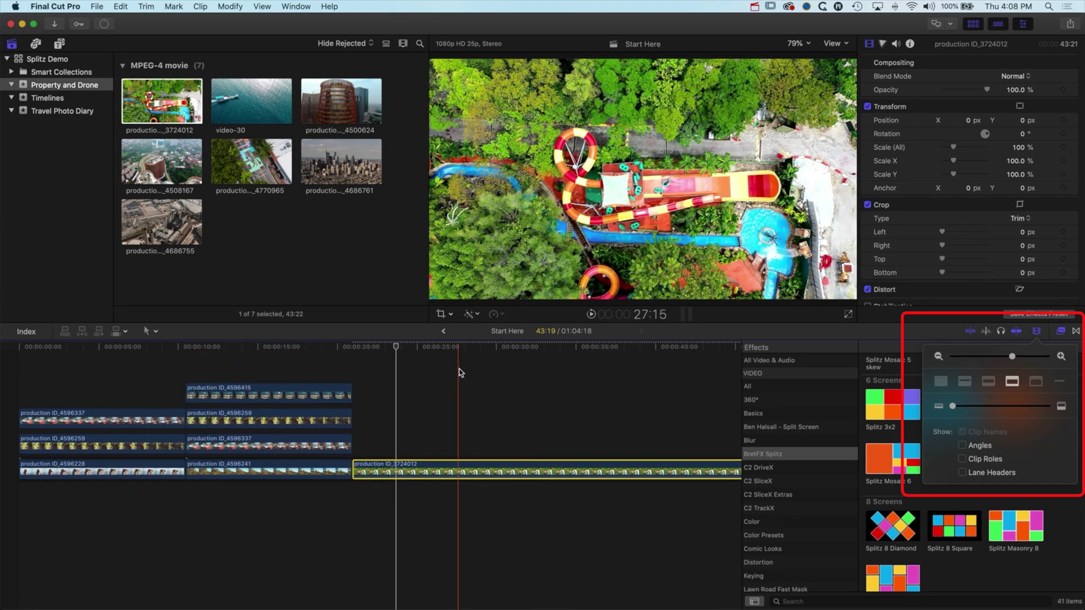
left_click(352, 347)
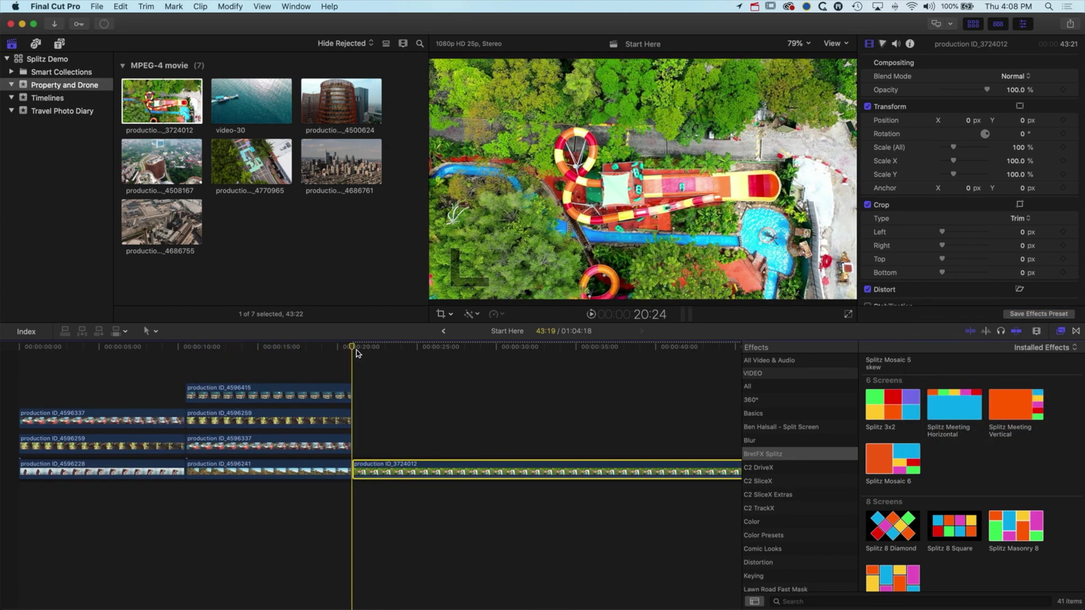
Step: Select video-30 in the browser and try enlarging the timeline clip height, restoring the smaller height
left_click(226, 85)
key("super+shift+equal")
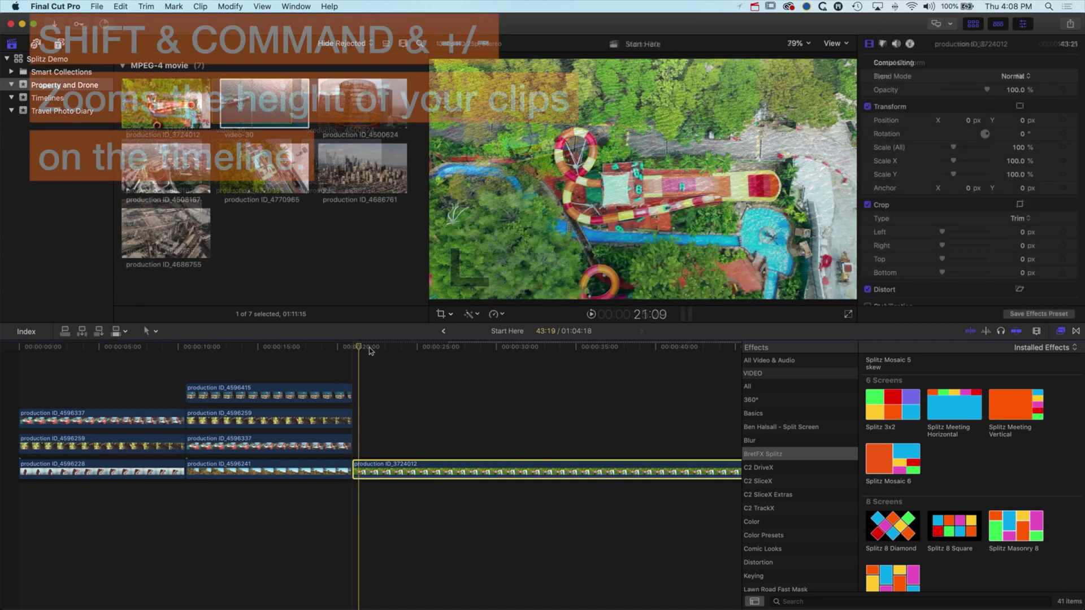
key("super+shift+minus")
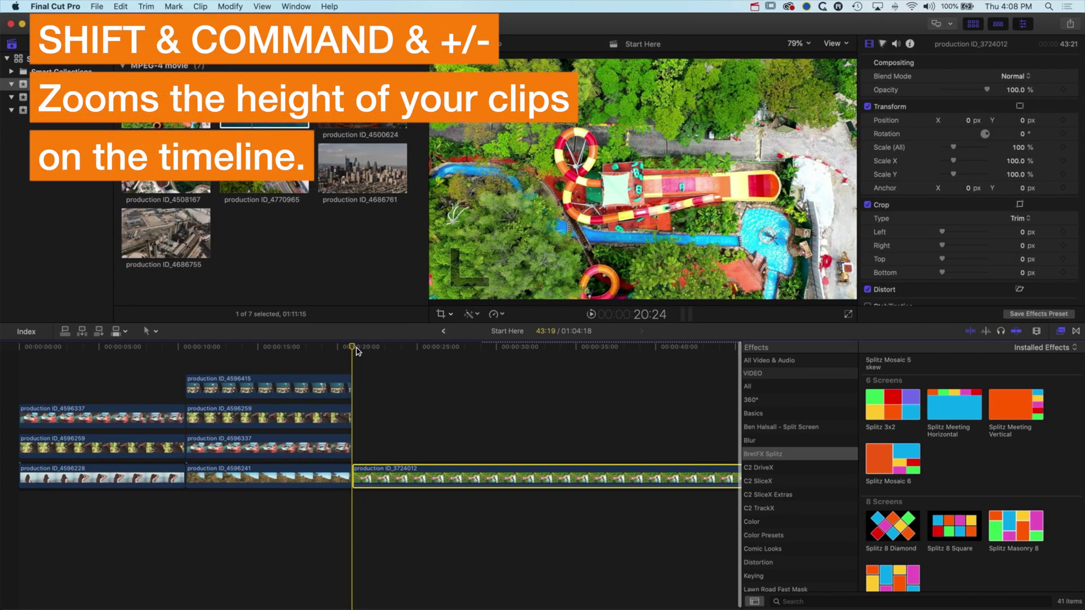
key("super+shift+equal")
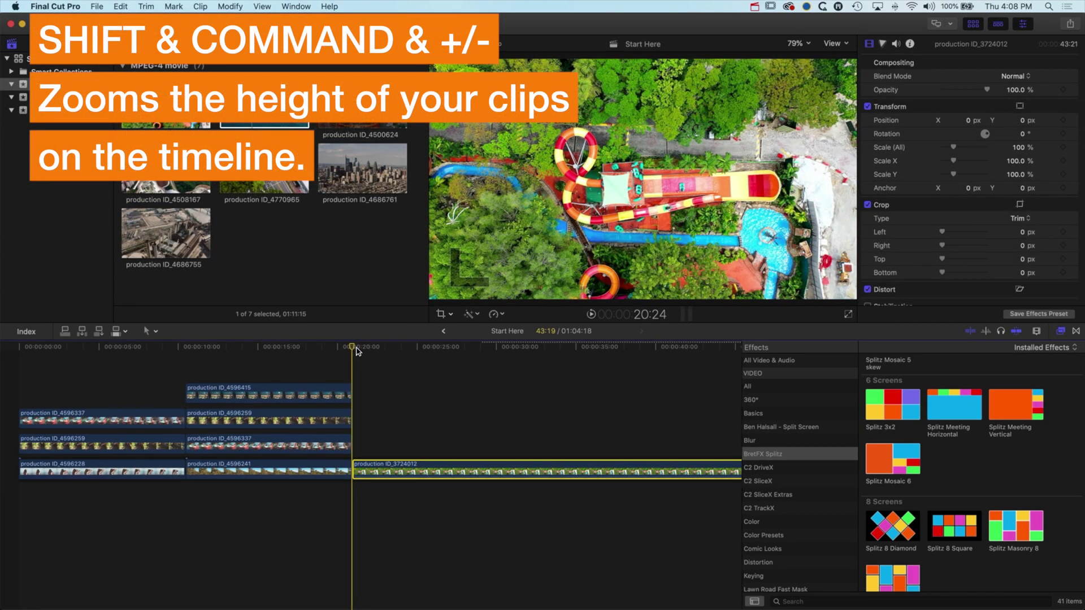
Step: Connect video-30, 4500624, 4508167, 4770965, 4686755 and 4686761 from the Property and Drone event above the water park clip at 20:24
left_click_drag(258, 104, 385, 446)
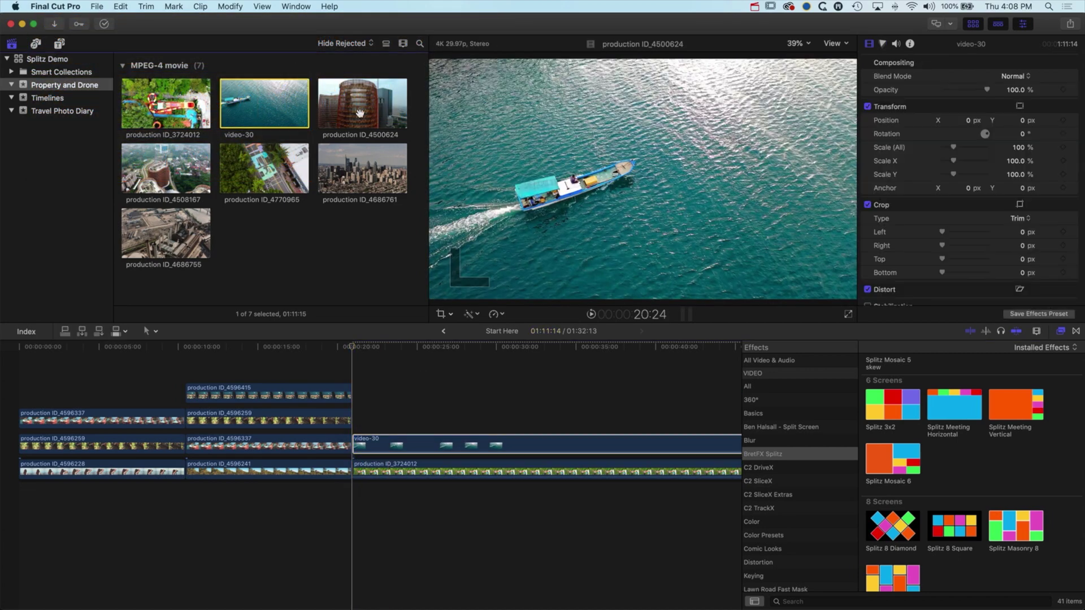
left_click(360, 113)
key("q")
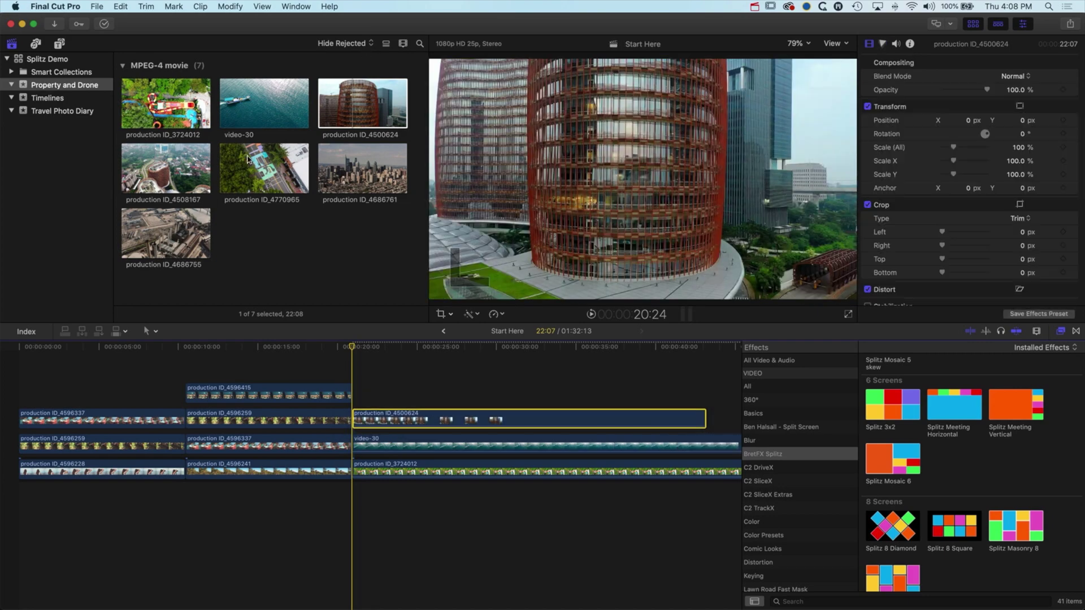
left_click_drag(169, 169, 360, 395)
left_click_drag(266, 169, 359, 370)
left_click_drag(363, 168, 384, 384)
Step: Add clips 4596415, 4596243 and 4596228 from the Travel Photo Diary event to the stack starting at 20:24
left_click(47, 97)
left_click(63, 110)
left_click_drag(342, 102, 367, 358)
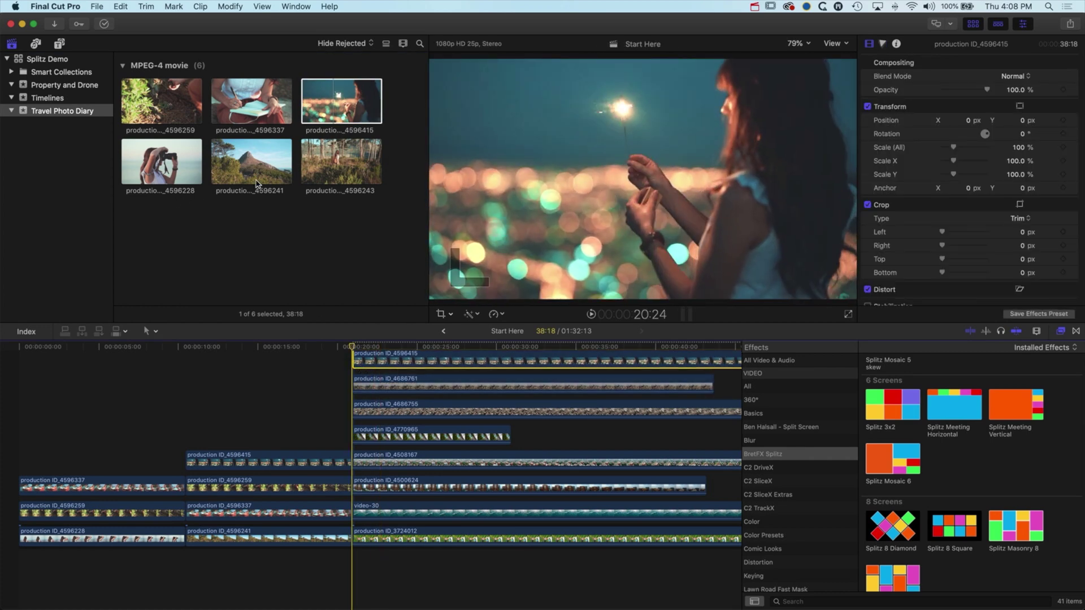
left_click_drag(342, 151, 361, 410)
left_click_drag(162, 164, 357, 470)
Step: Trim the ends of all ten stacked clips to 30:07
left_click_drag(384, 346, 501, 349)
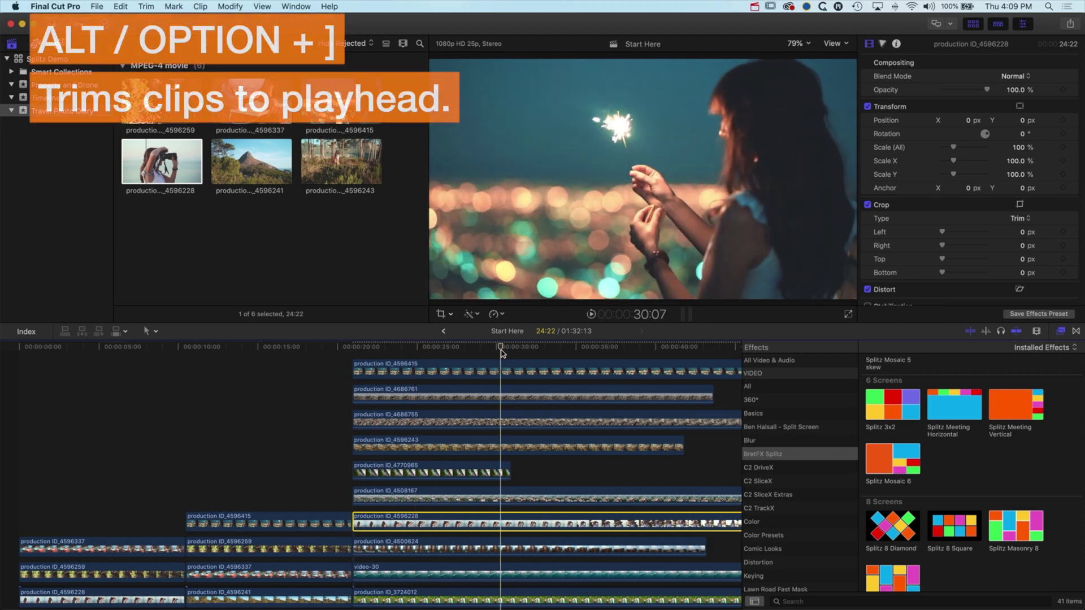
key("alt+bracketright")
key("alt+bracketright")
key("alt+bracketright")
key("alt+bracketright")
key("alt+bracketright")
key("alt+bracketright")
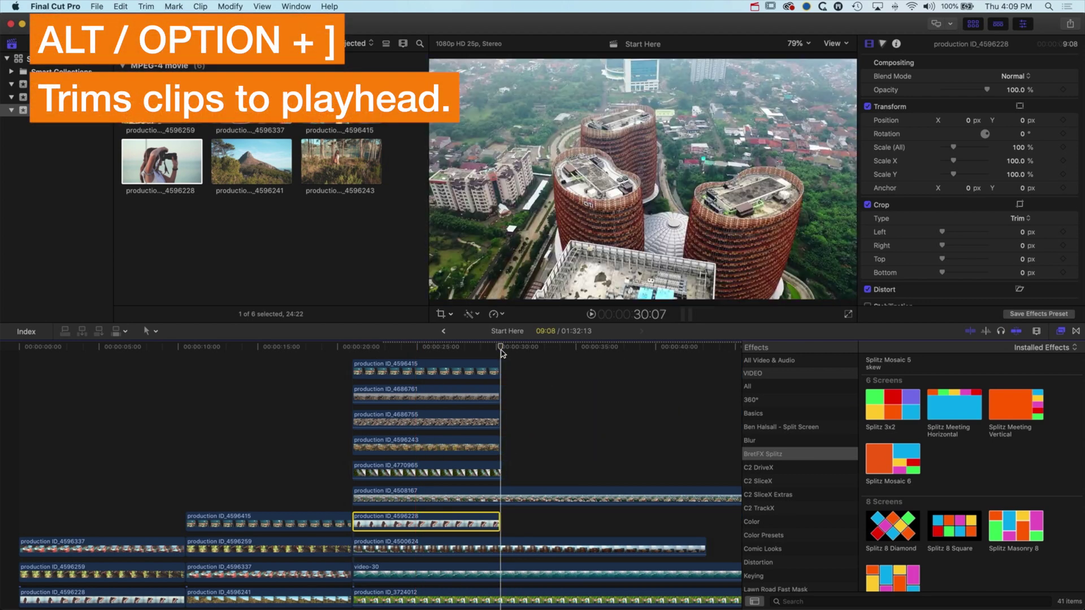
key("alt+bracketright")
key("alt+bracketright")
key("alt+bracketright")
key("alt+bracketright")
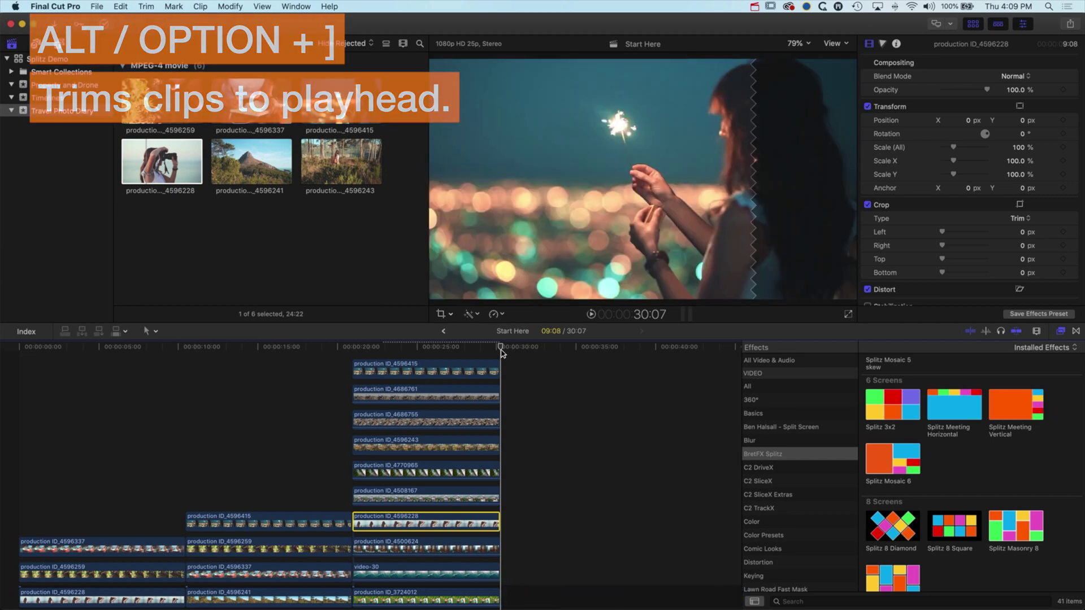
Step: Apply the Splitz Masonry 10 gapped effect to all ten stacked clips
scroll(537, 384, "down", 1)
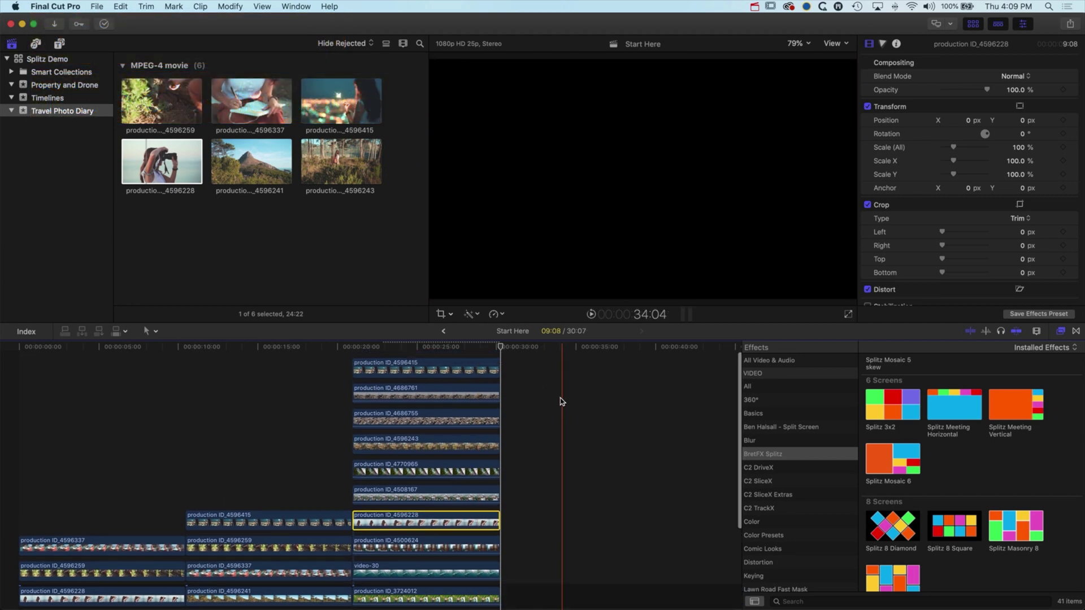
mouse_move(533, 371)
left_mouse_down()
mouse_move(430, 582)
mouse_move(415, 588)
left_mouse_up()
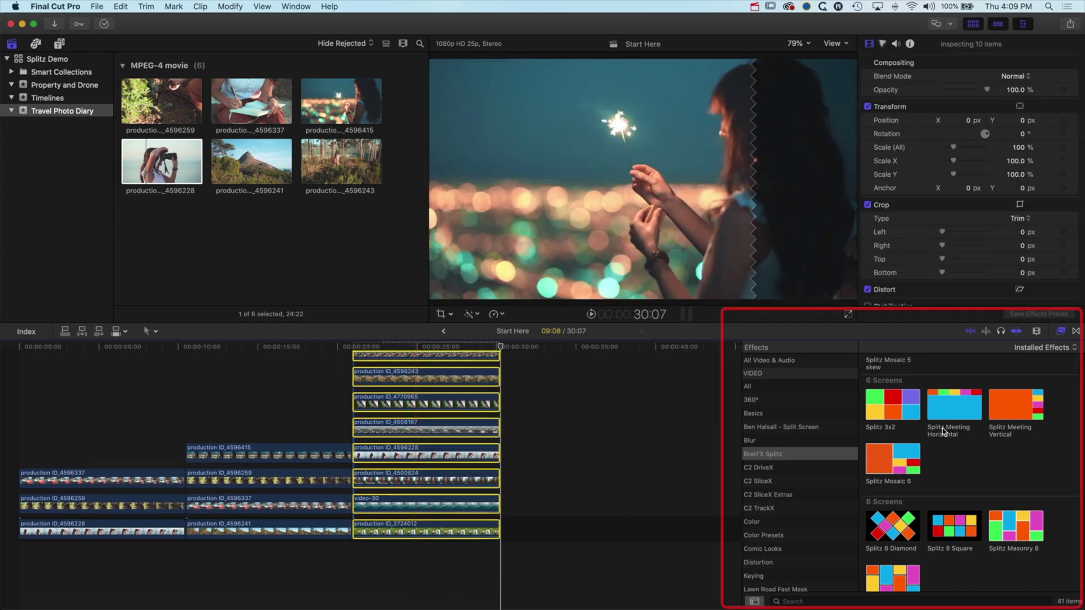
scroll(1049, 506, "down", 10)
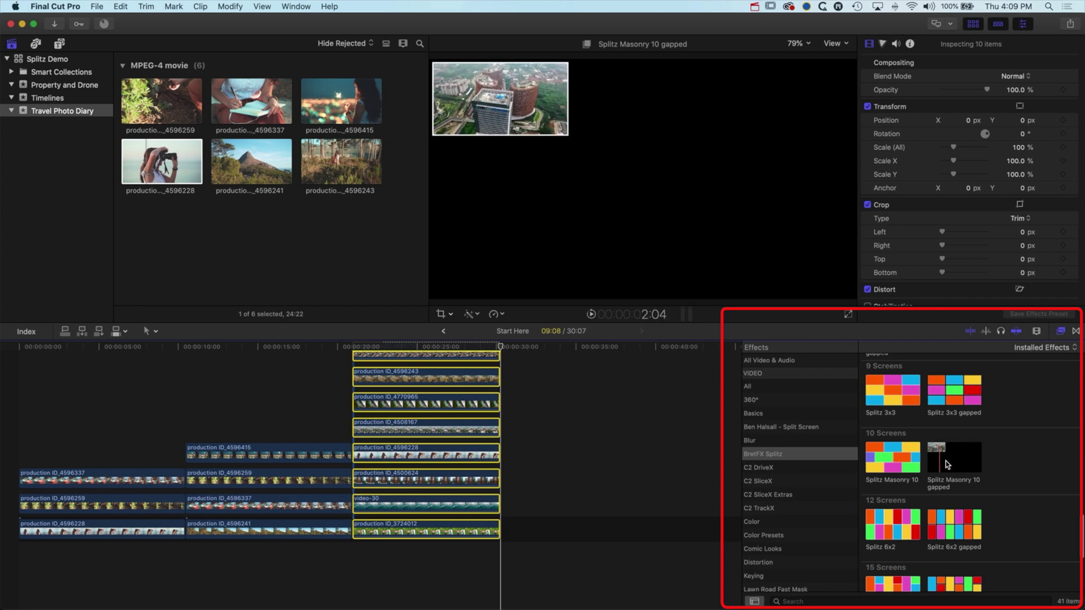
double_click(954, 464)
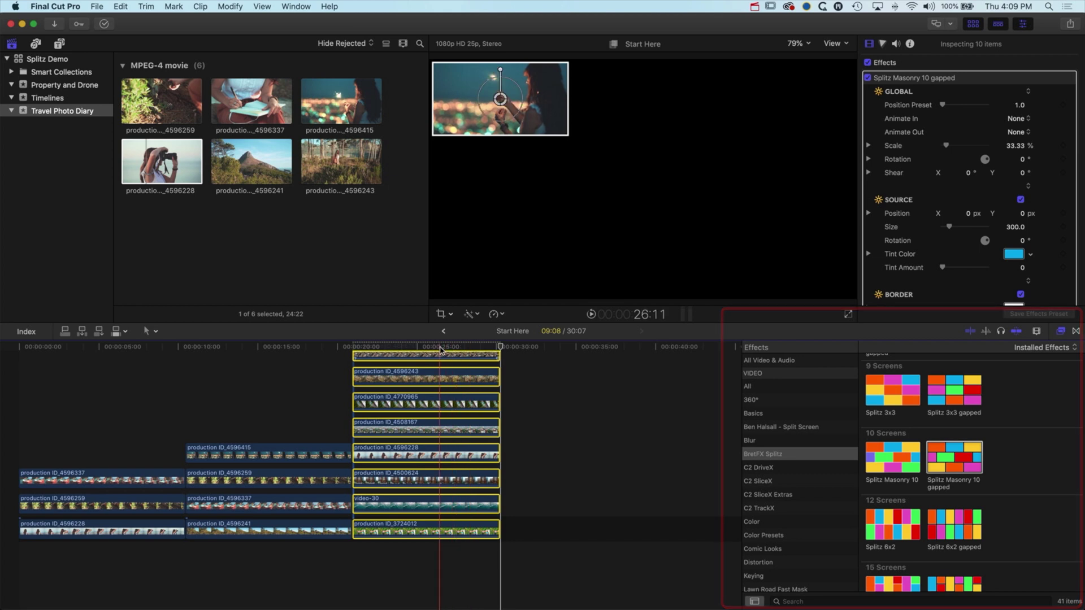
Step: At 27:07, set video-30's Position Preset to 2.03 and place clips 4500624 and 4596228 in the third and fourth screens
left_click(420, 347)
scroll(511, 516, "up", 3)
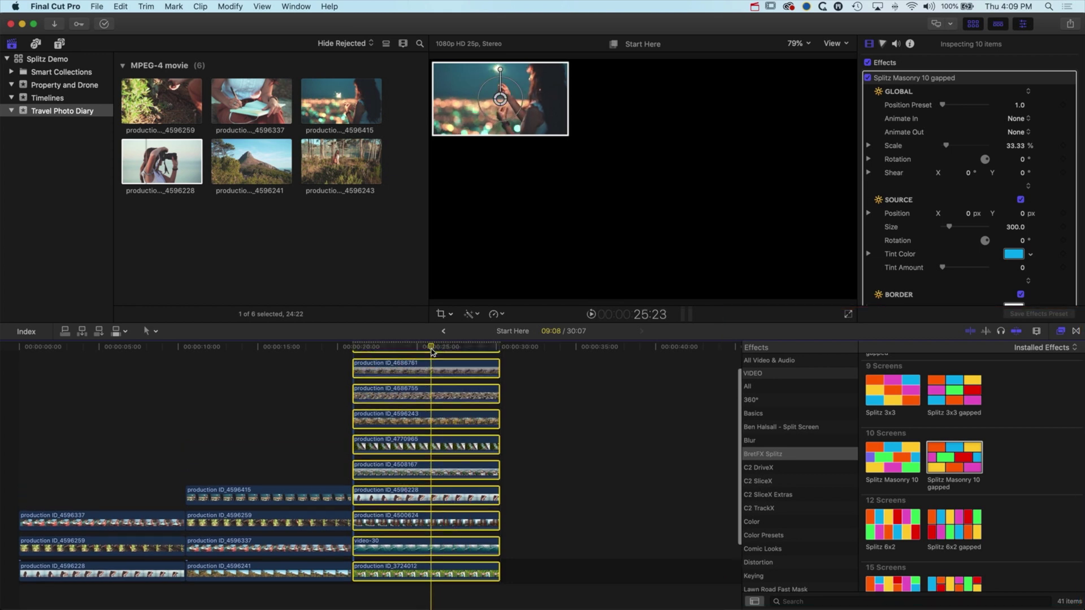
left_click(534, 545)
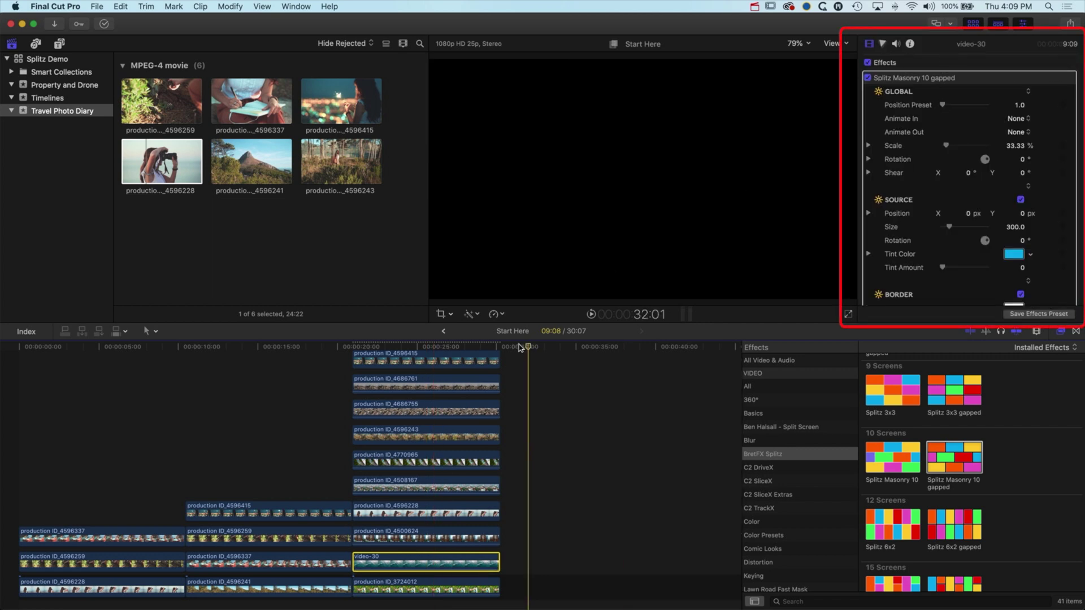
left_click_drag(520, 347, 453, 346)
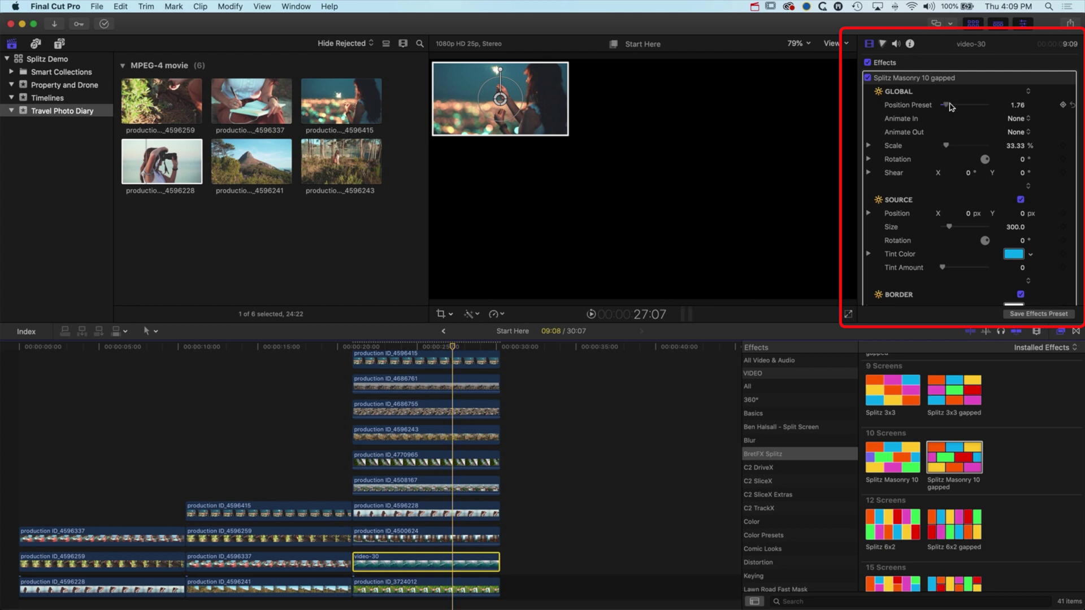
left_click_drag(949, 108, 965, 109)
key("super+Up")
left_click(450, 504)
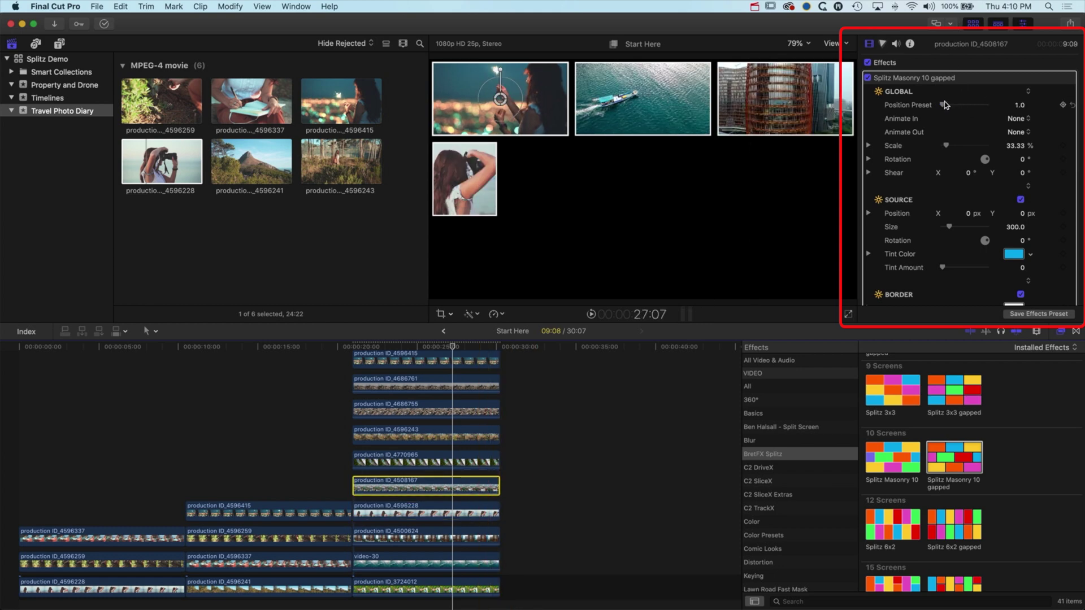
Step: Set the Position Preset to 5.34 for clip 4508167 and to 6.62 for clip 4770965
left_click_drag(950, 108, 966, 110)
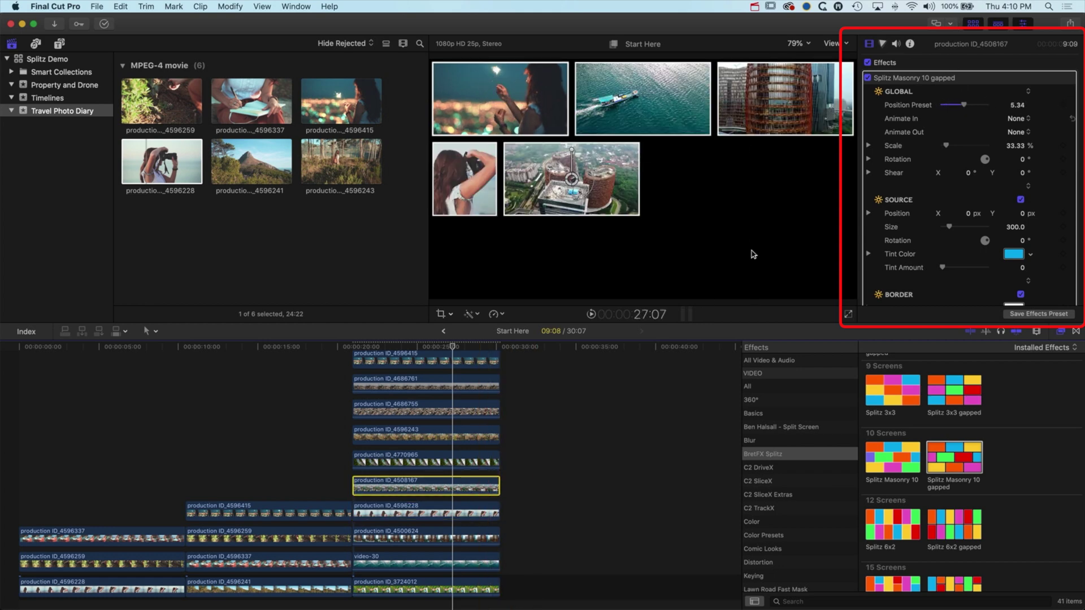
left_click(425, 460)
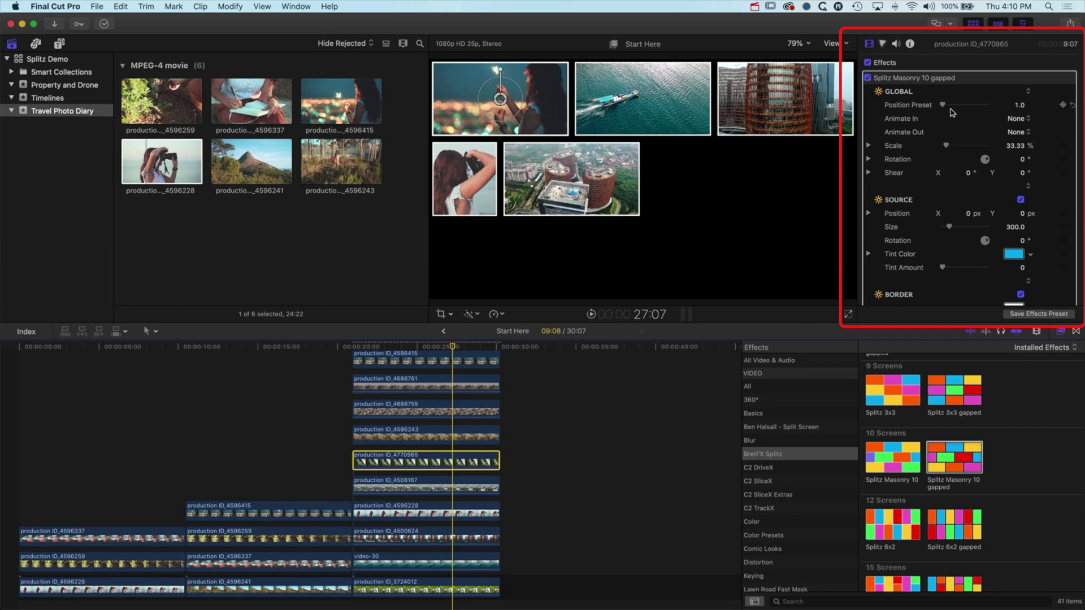
left_click_drag(954, 109, 972, 111)
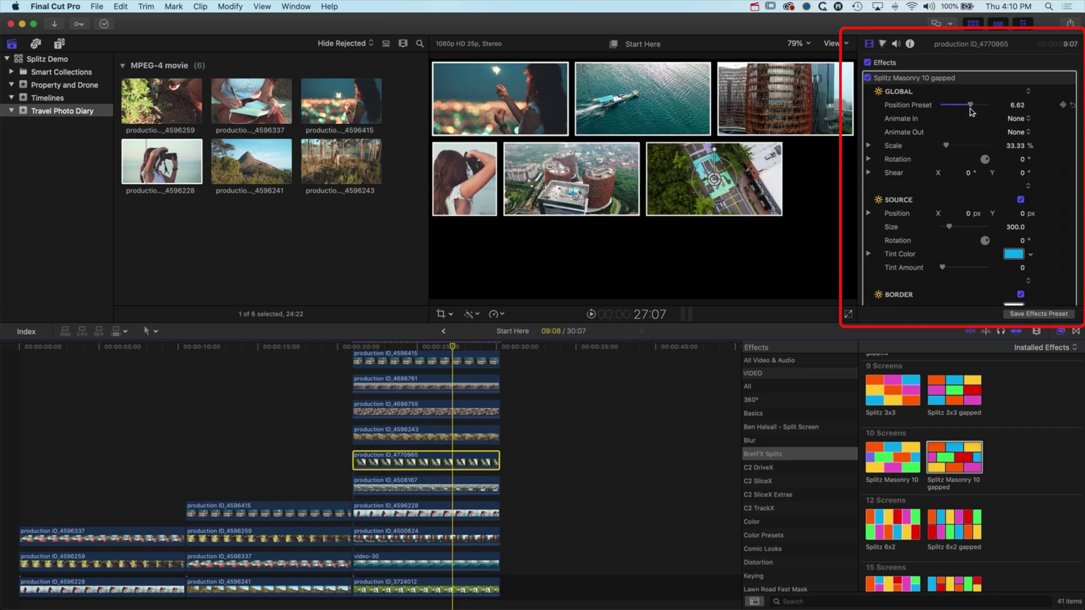
Step: Place clips 4596243, 4686755 and 4686761 in the seventh to ninth screens and set the Position Preset of 4596415 to 10.0
key("super+Up")
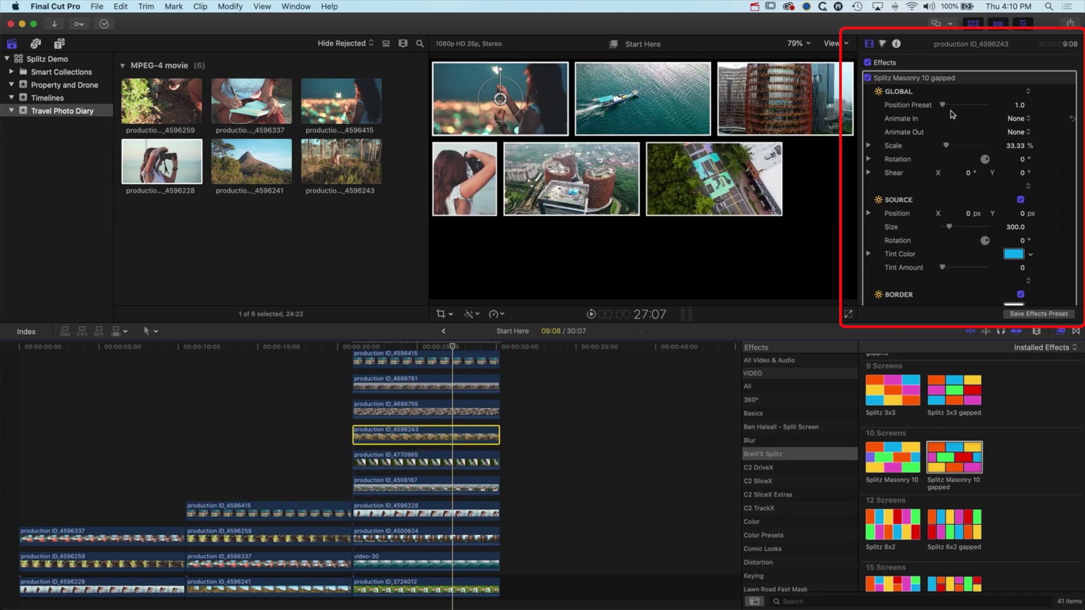
left_click_drag(950, 108, 993, 112)
left_click(421, 416)
key("super+Up")
key("super+Up")
Step: Play back the ten-screen masonry layout from 22:05
scroll(323, 452, "up", 1)
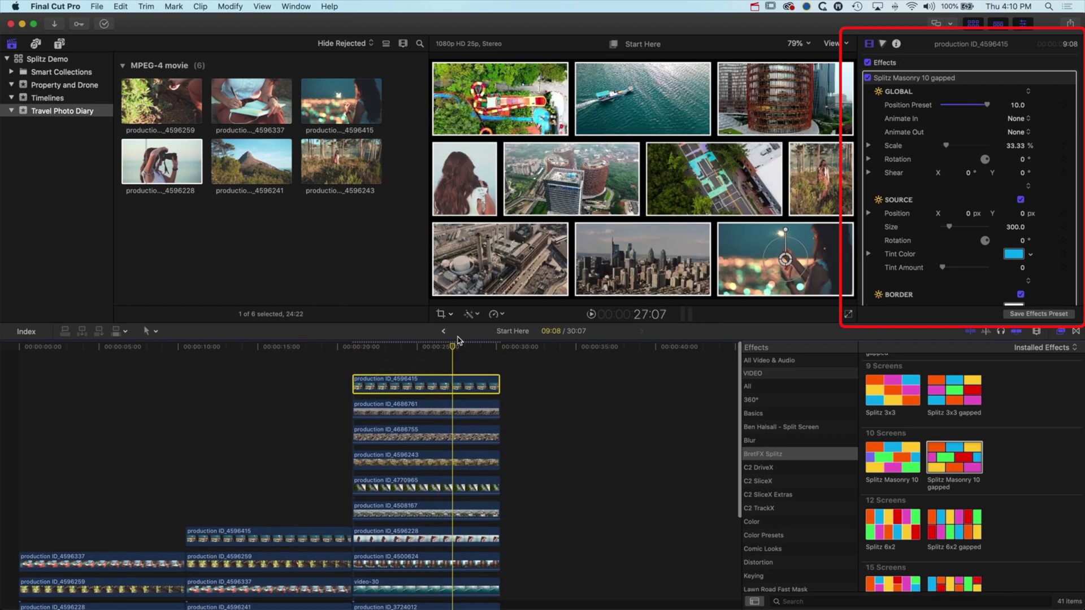
left_click(395, 347)
left_click_drag(379, 349, 373, 349)
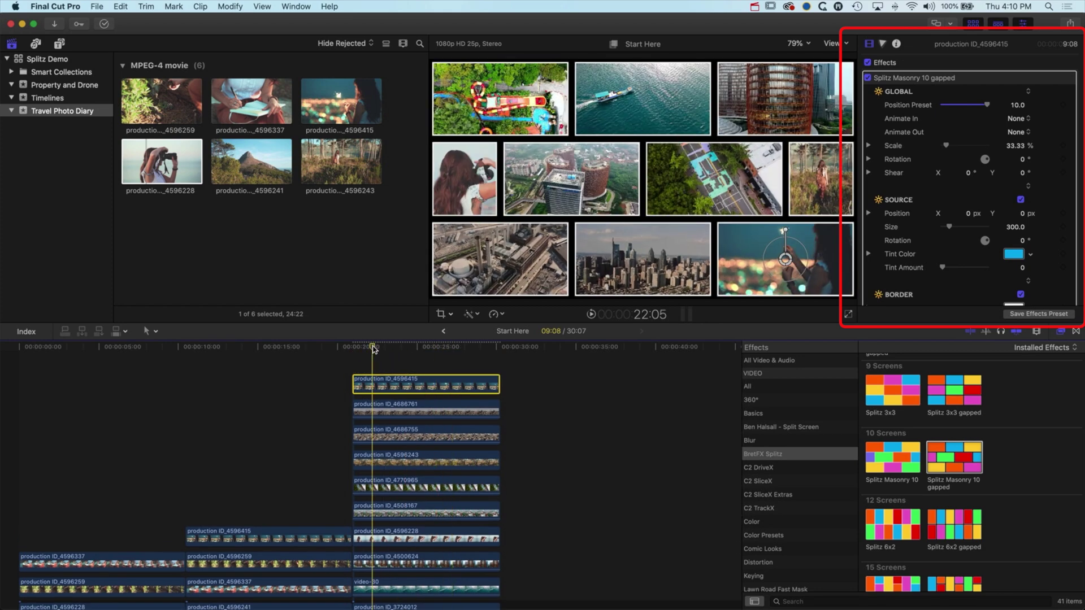
key("space")
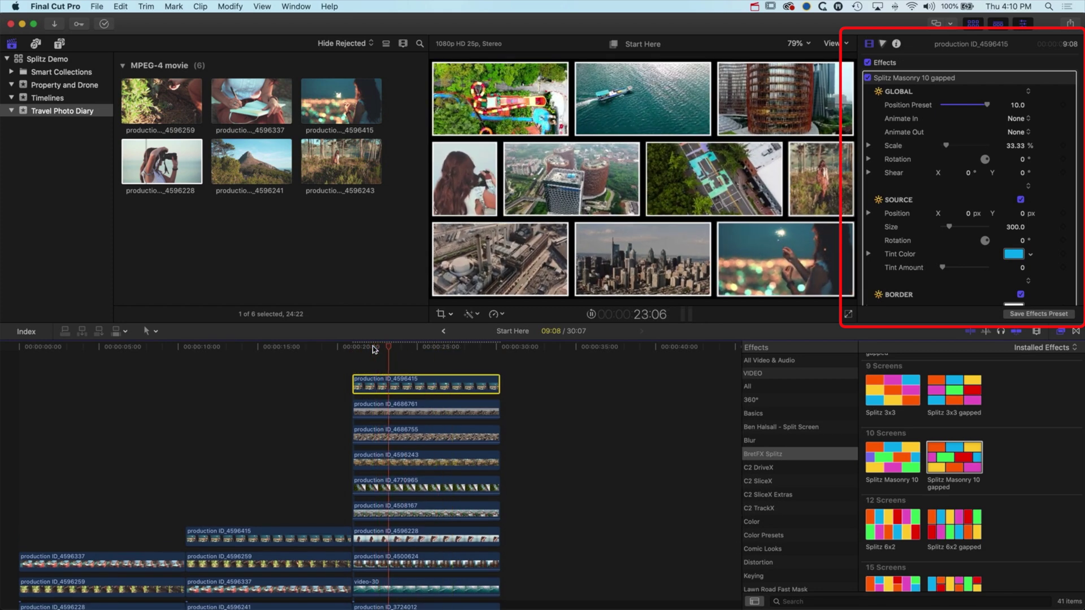
key("space")
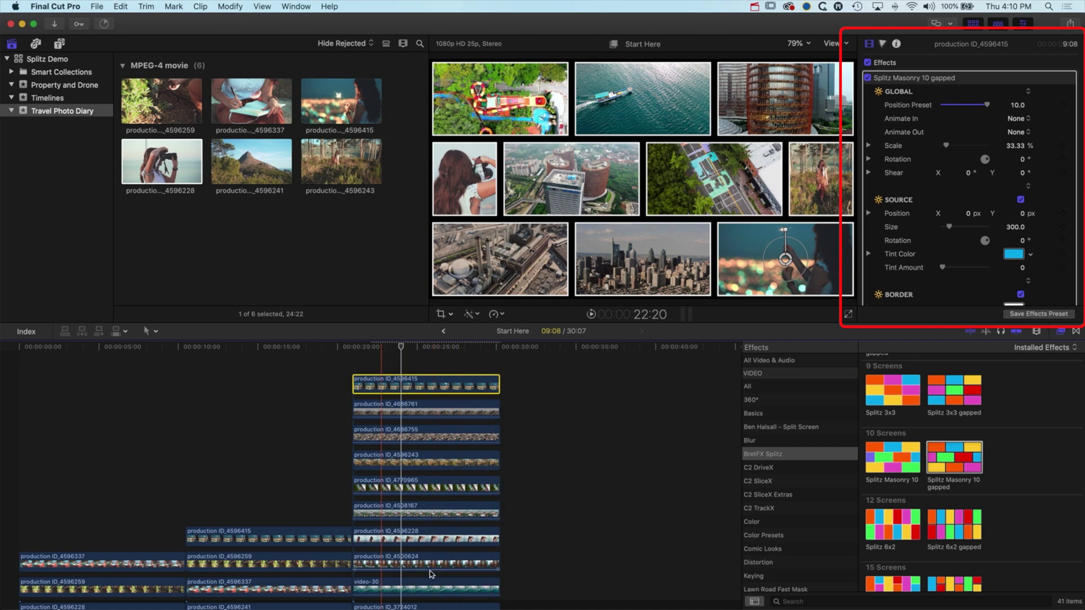
Step: Disable the video-30 boat clip in the stack and enable it again
scroll(426, 571, "down", 2)
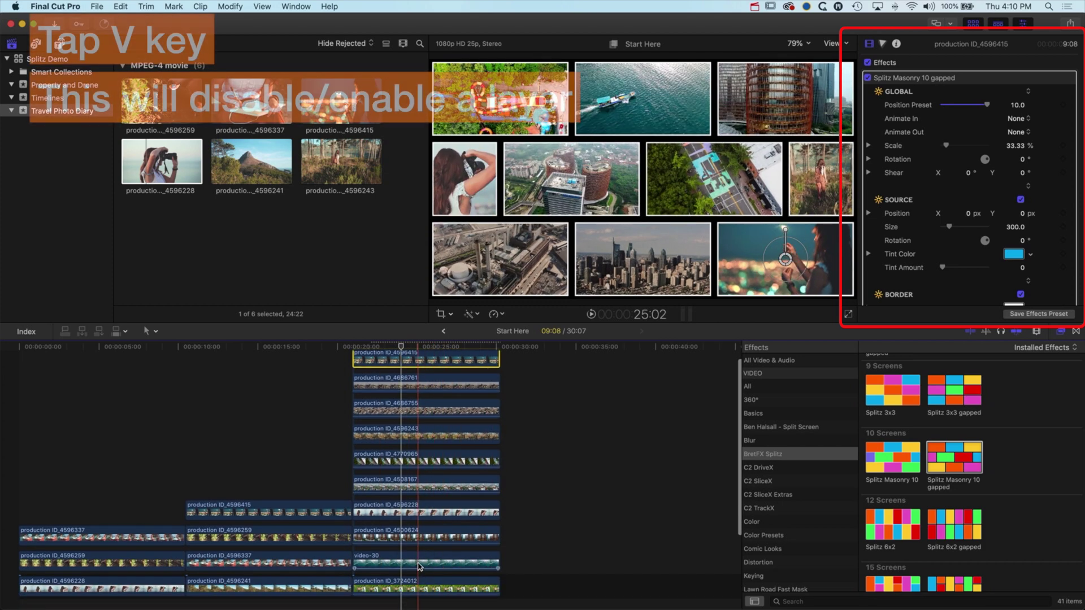
left_click(411, 564)
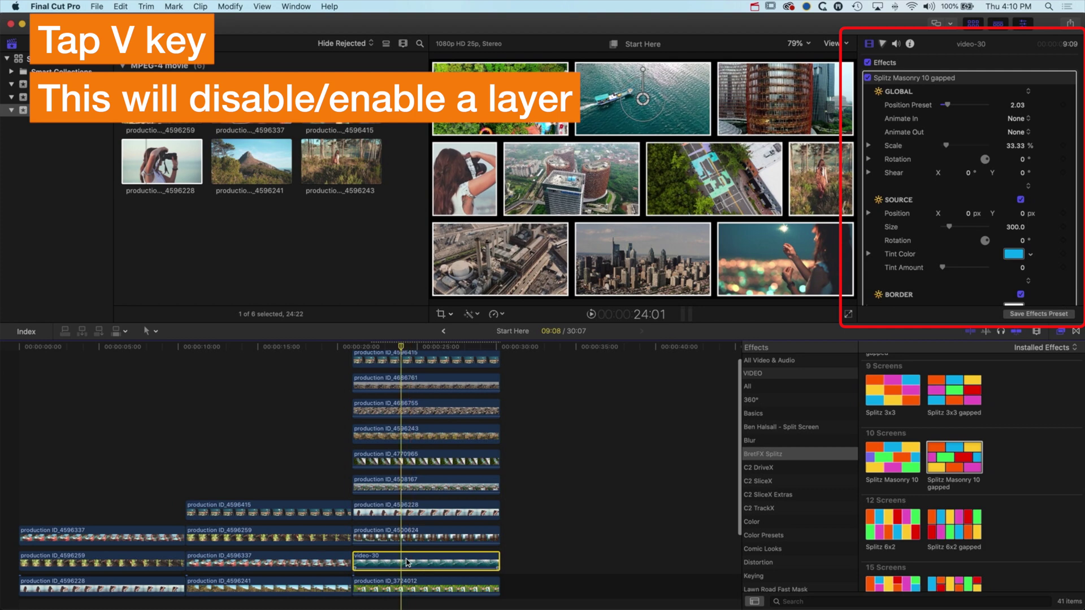
key("v")
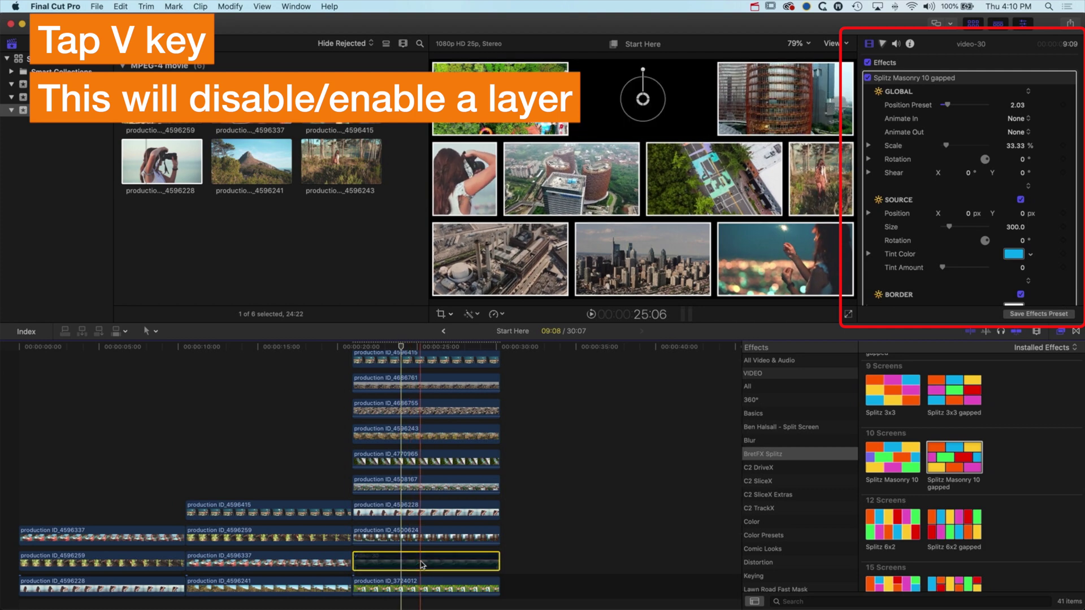
key("v")
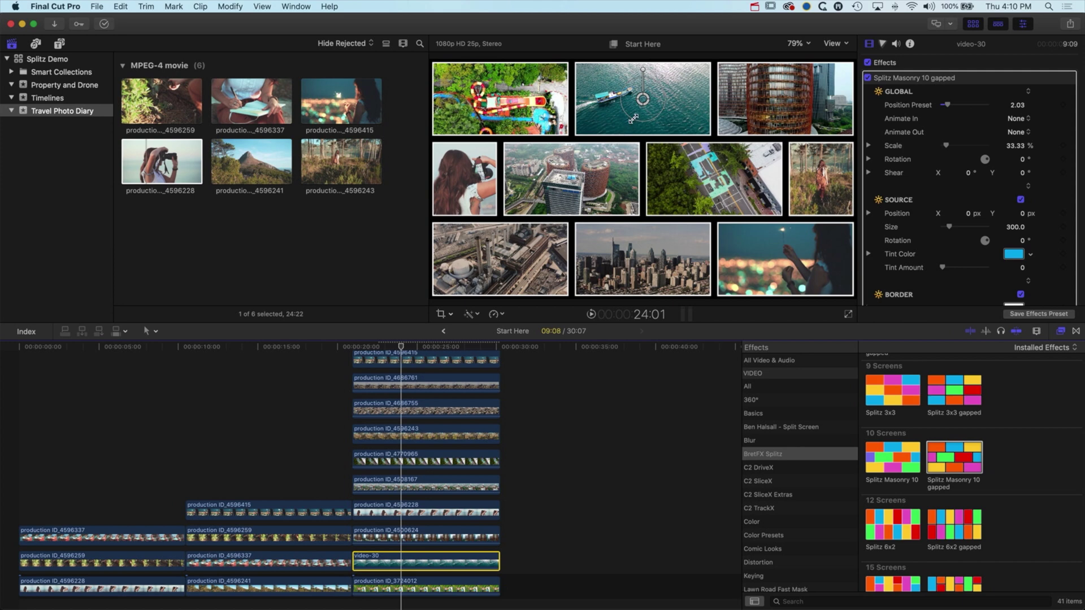
Step: Enlarge the boat footage of video-30 within its screen to size 446.1 and reposition it to X 0.49, Y -0.04
left_click_drag(630, 122, 611, 135)
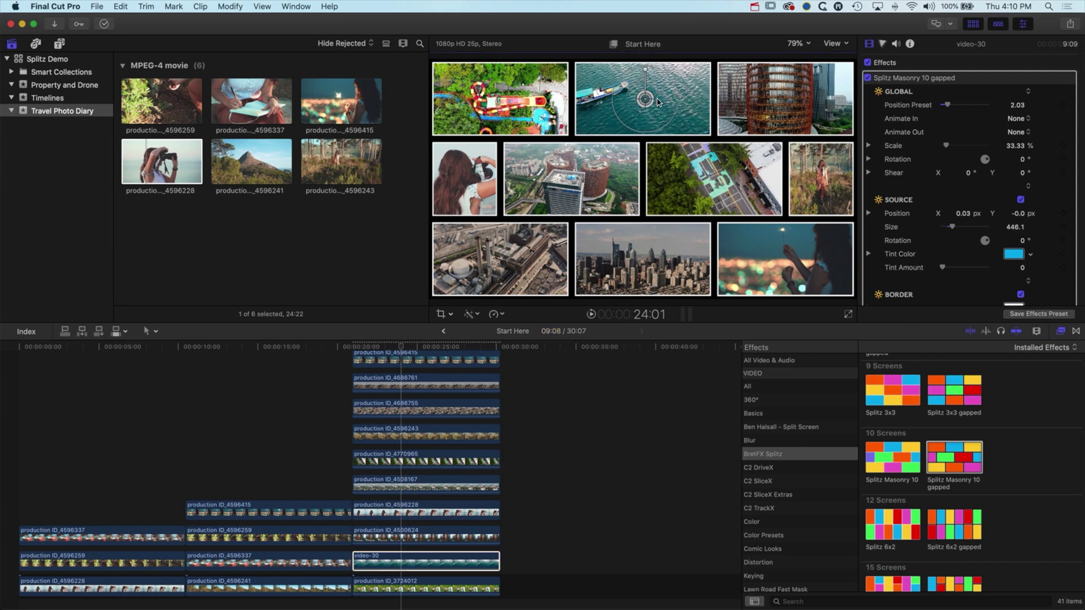
left_click_drag(657, 102, 694, 106)
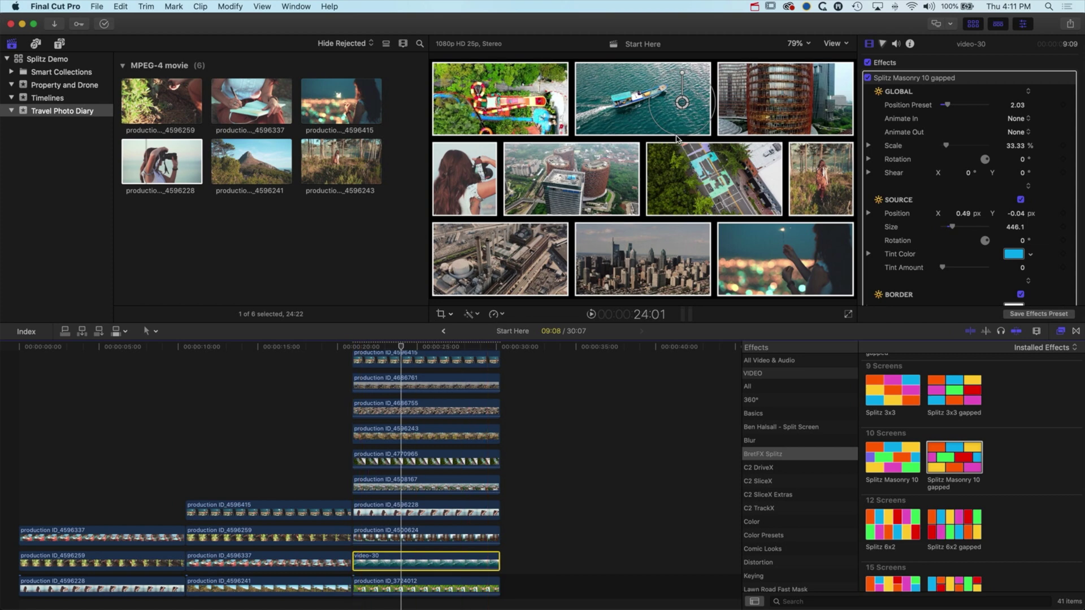
Step: Enlarge the video-30 boat footage to size 566.8 at X 0.61, Y -0.07 and reposition the 4596228 footage to X -0.16, Y -0.01
left_click_drag(677, 139, 696, 109)
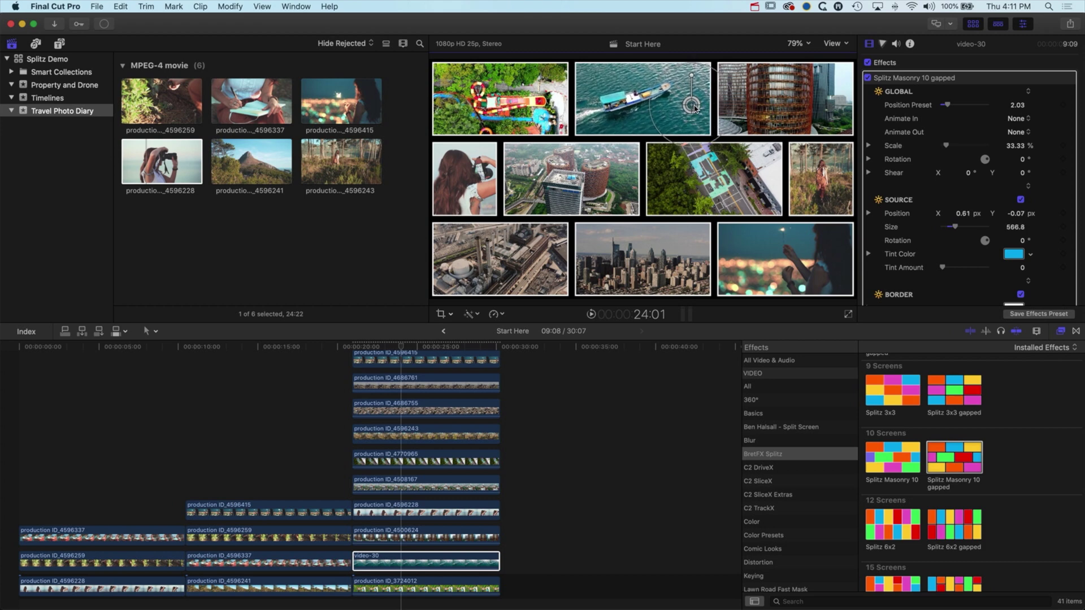
left_click(436, 536)
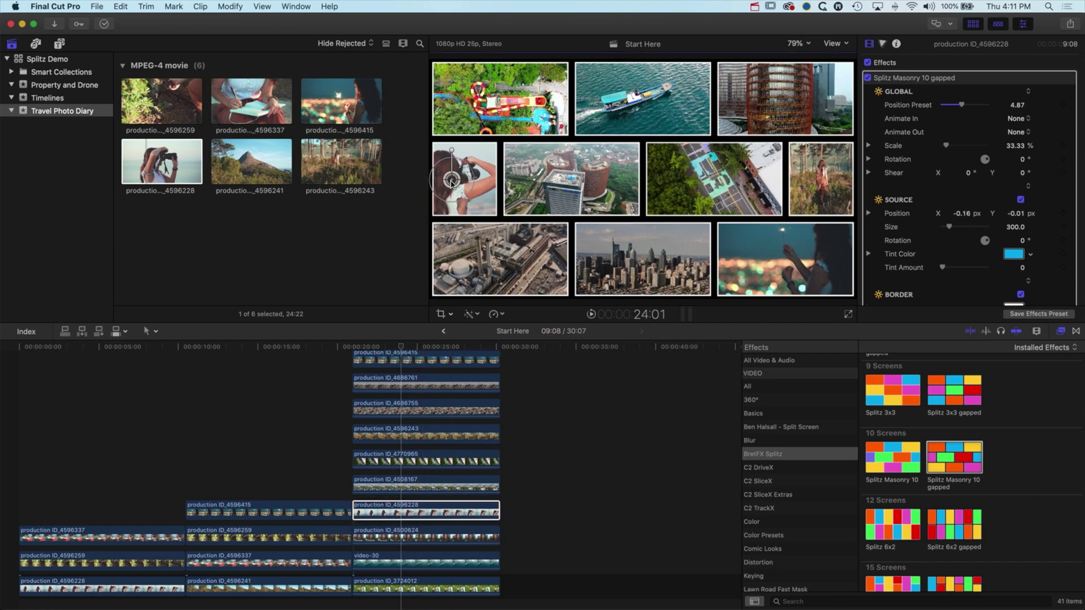
Step: Play back the ten-screen masonry layout from 21:19
left_click(403, 351)
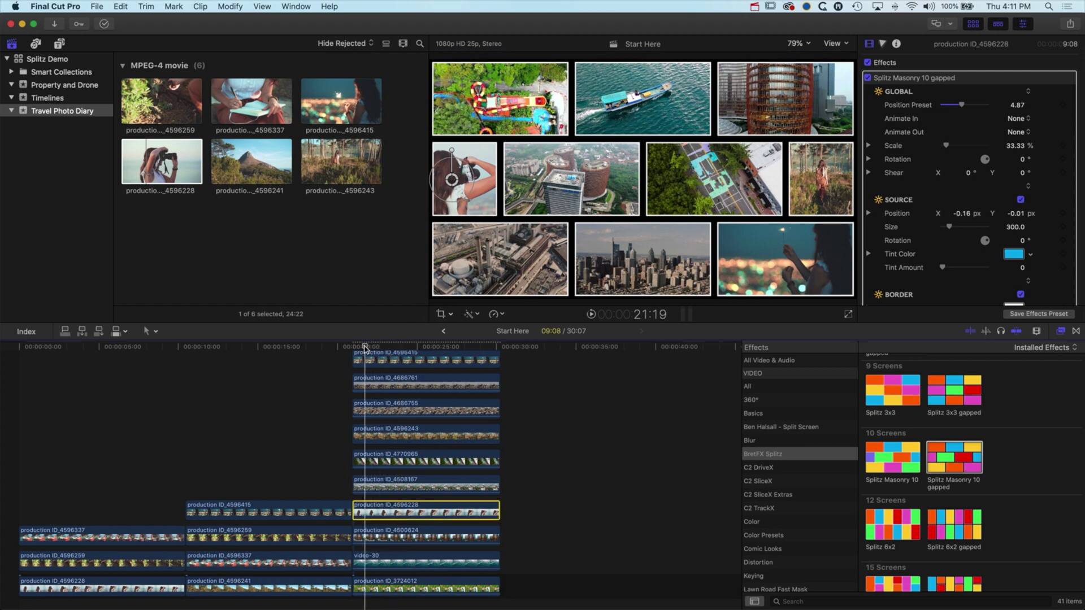
key("space")
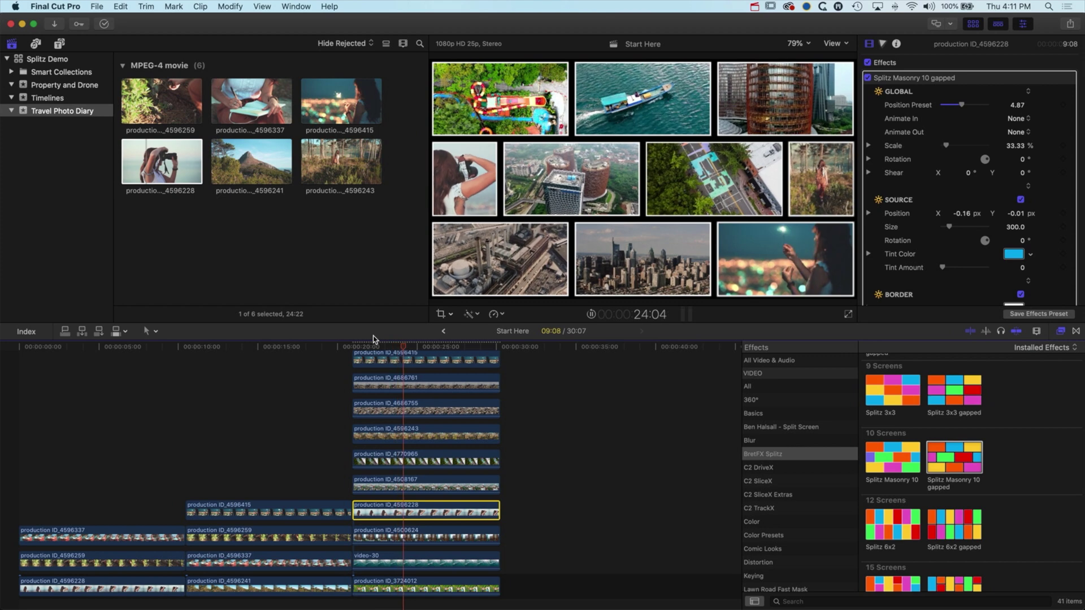
key("space")
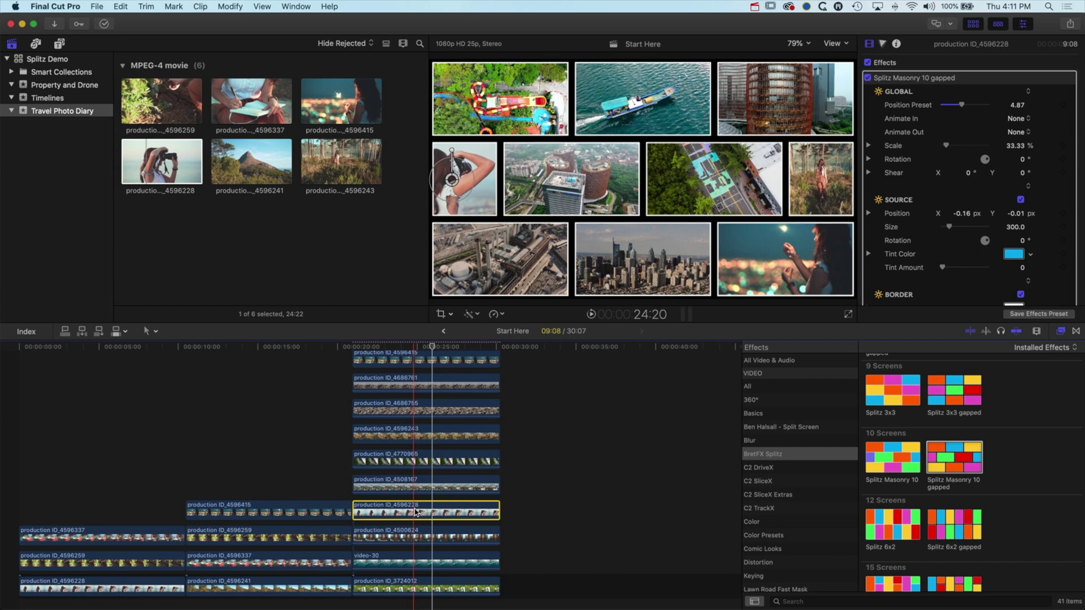
Step: Slip the footage inside clip 4596228 in the ten-screen stack with the Trim tool
left_click(156, 332)
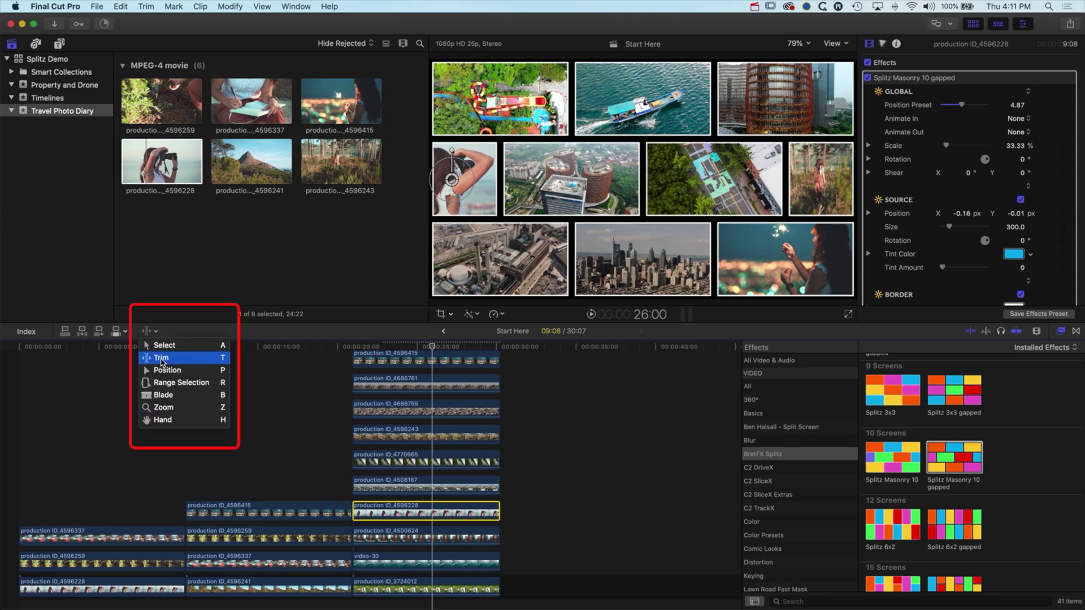
left_click(330, 487)
left_click_drag(401, 513, 349, 504)
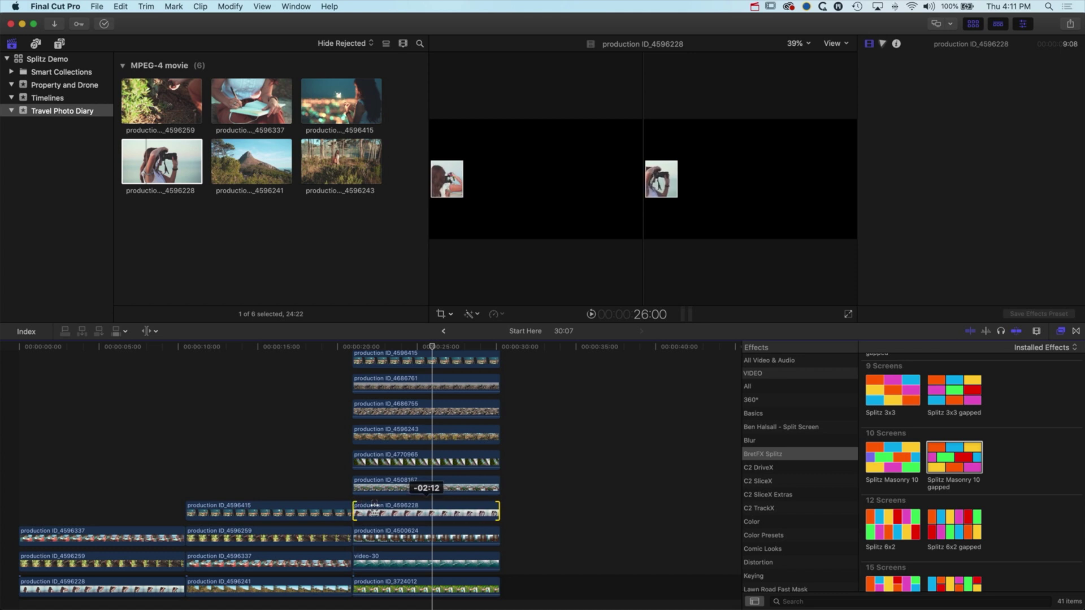
left_click_drag(408, 511, 384, 510)
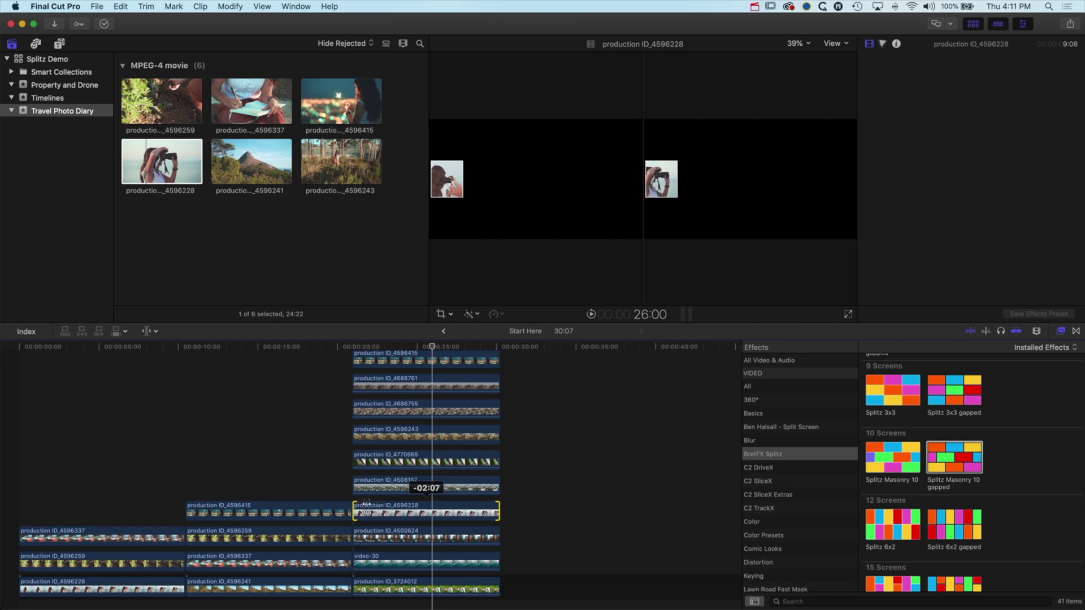
left_click_drag(366, 507, 365, 507)
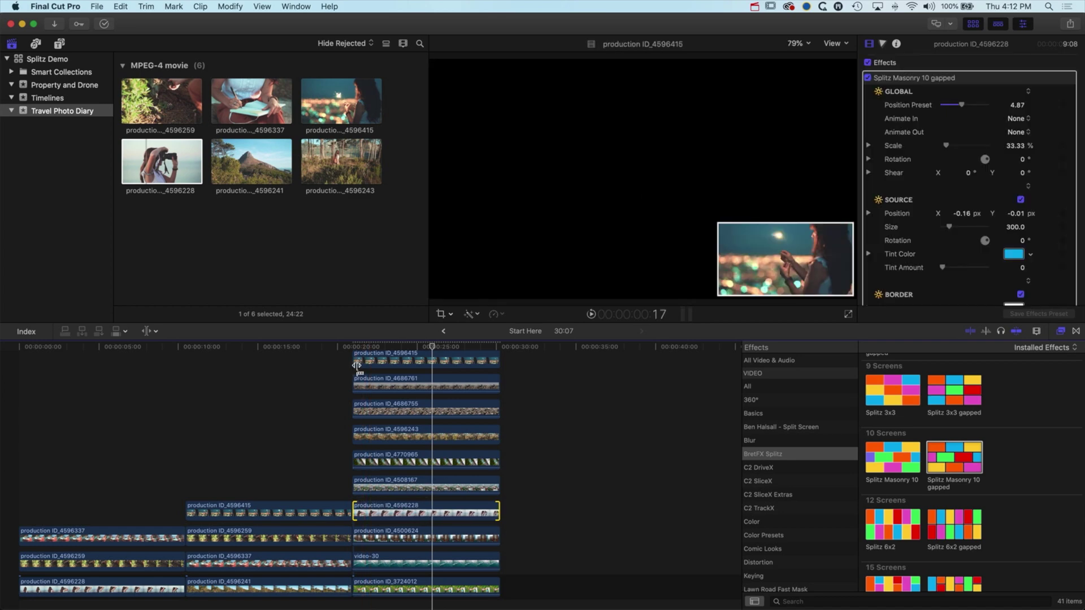
Step: Play back the masonry layout from 26:00 and return to the Select tool
key("space")
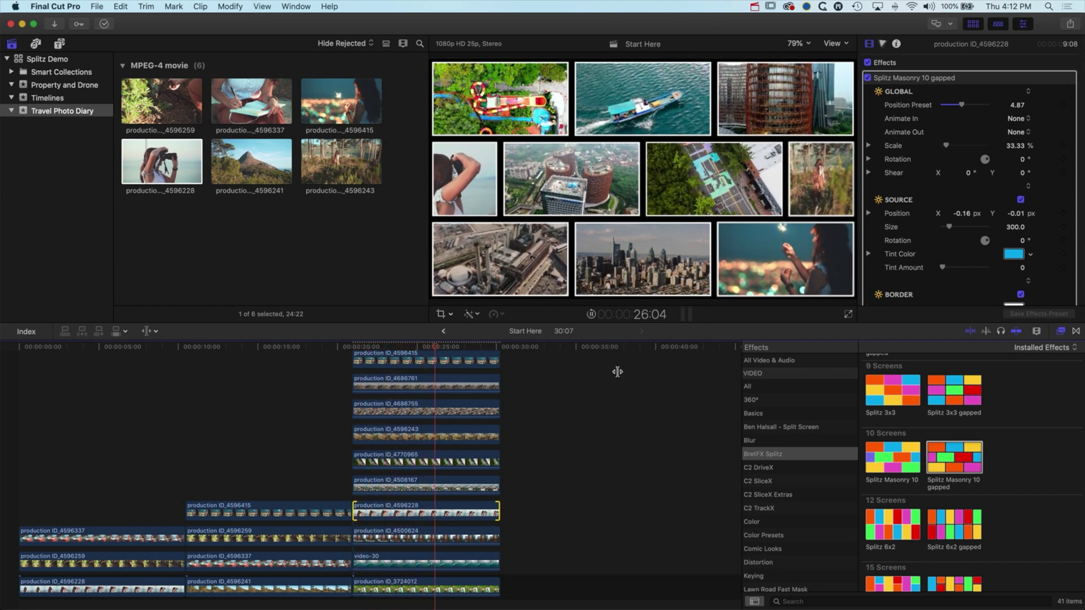
key("space")
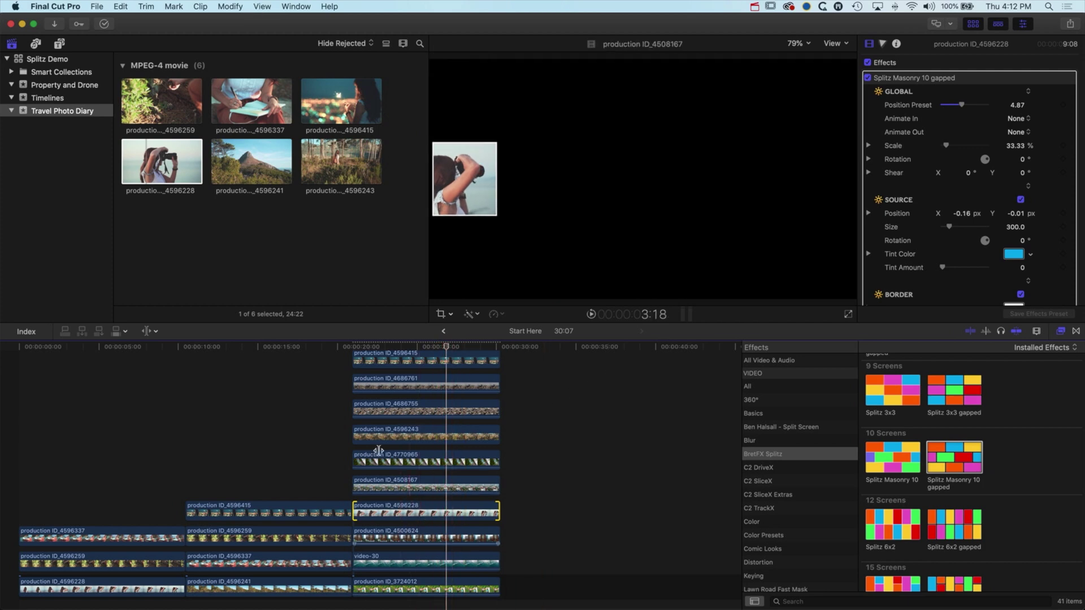
left_click(150, 331)
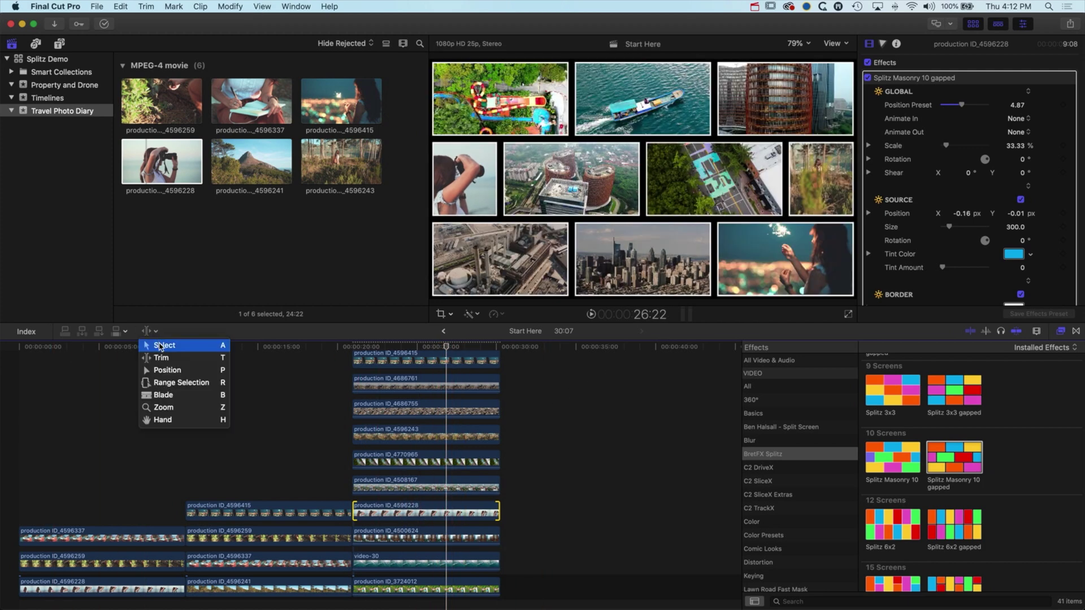
left_click(161, 342)
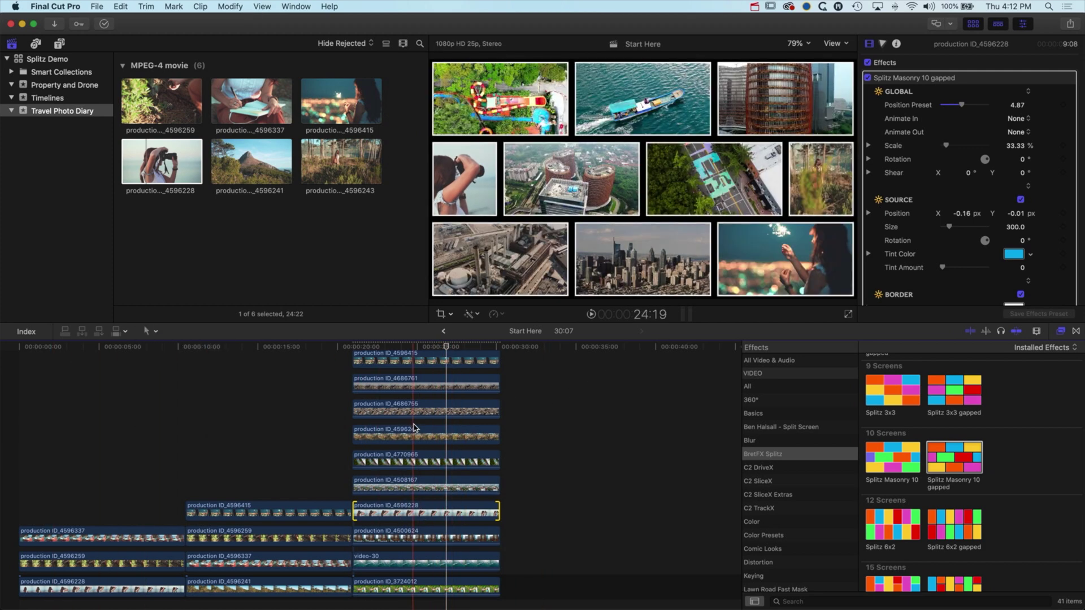
Step: Enlarge the water-slide footage of clip 3724012 to size 882.8 and shift it up and to the left within the first screen
left_click(417, 489)
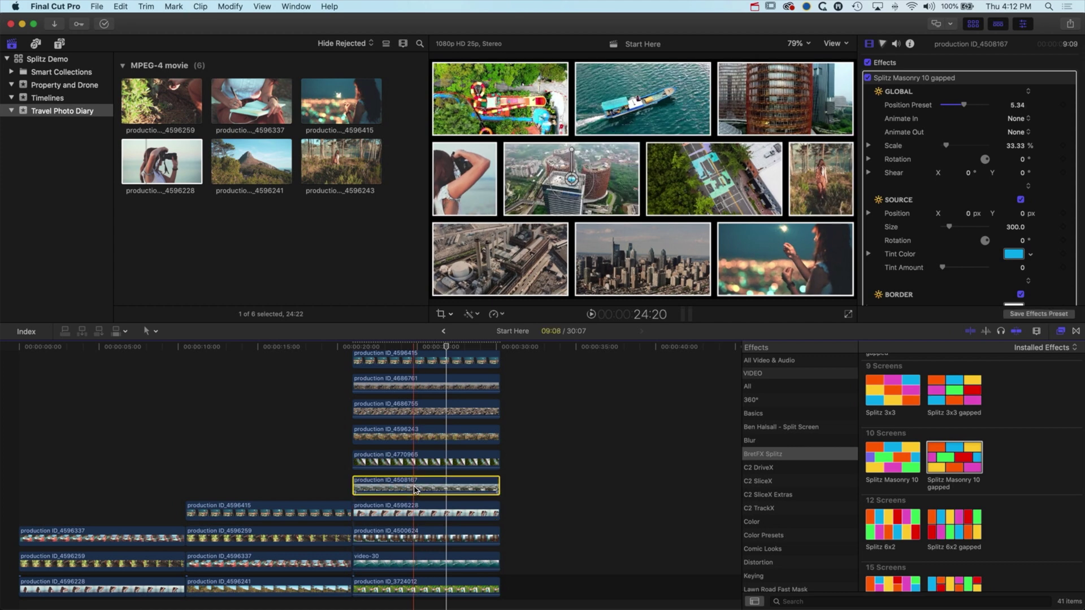
left_click(412, 593)
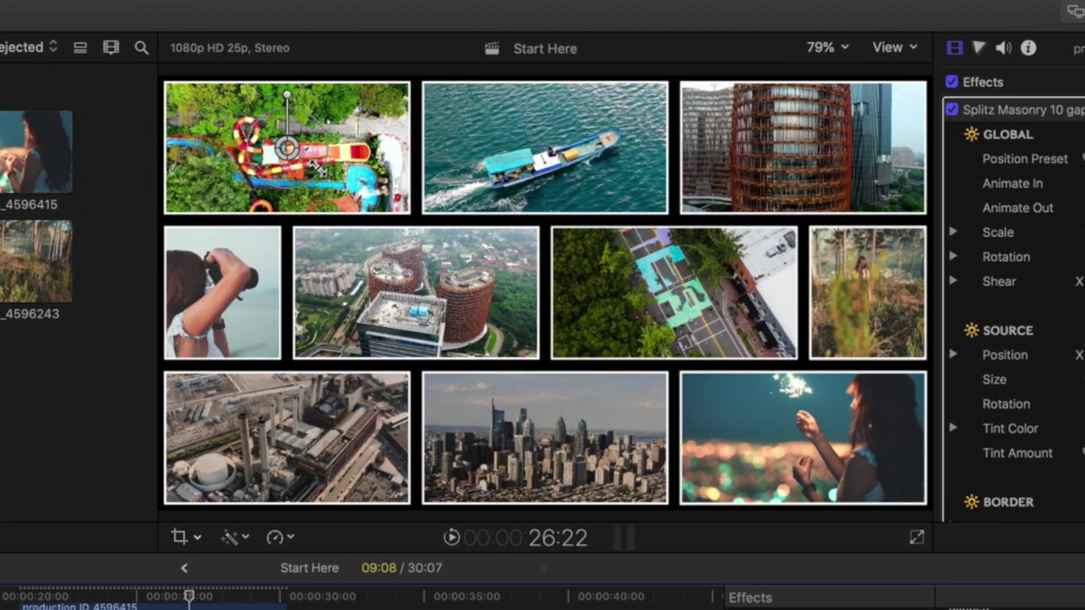
left_click_drag(317, 168, 396, 213)
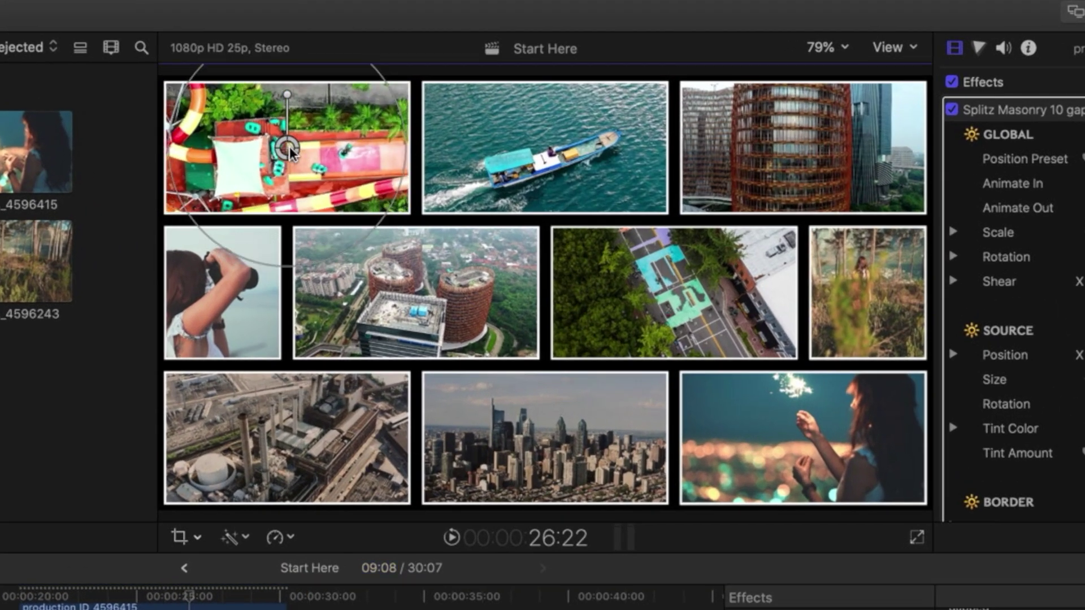
left_click_drag(289, 152, 219, 130)
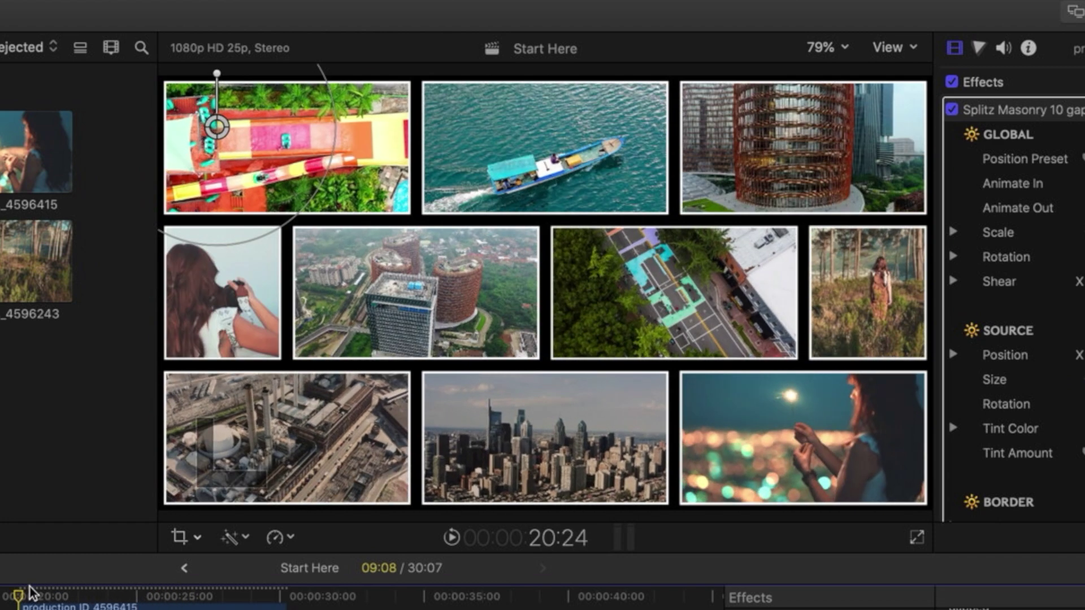
Step: Play back the layout from 20:24 and reposition the water-slide footage of clip 3724012 to X -0.69, Y 0.12
key("space")
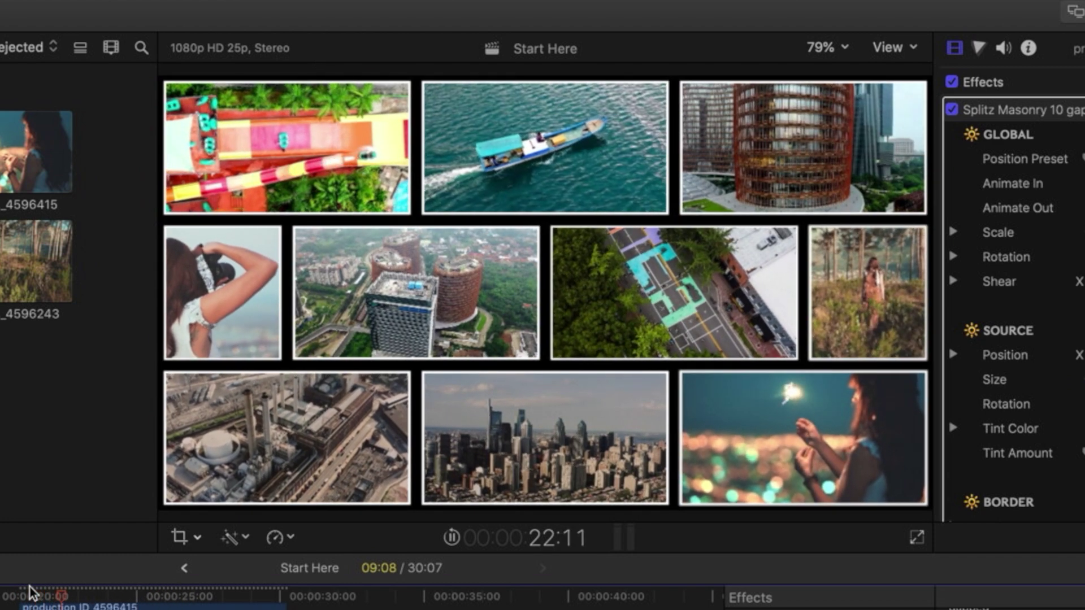
key("space")
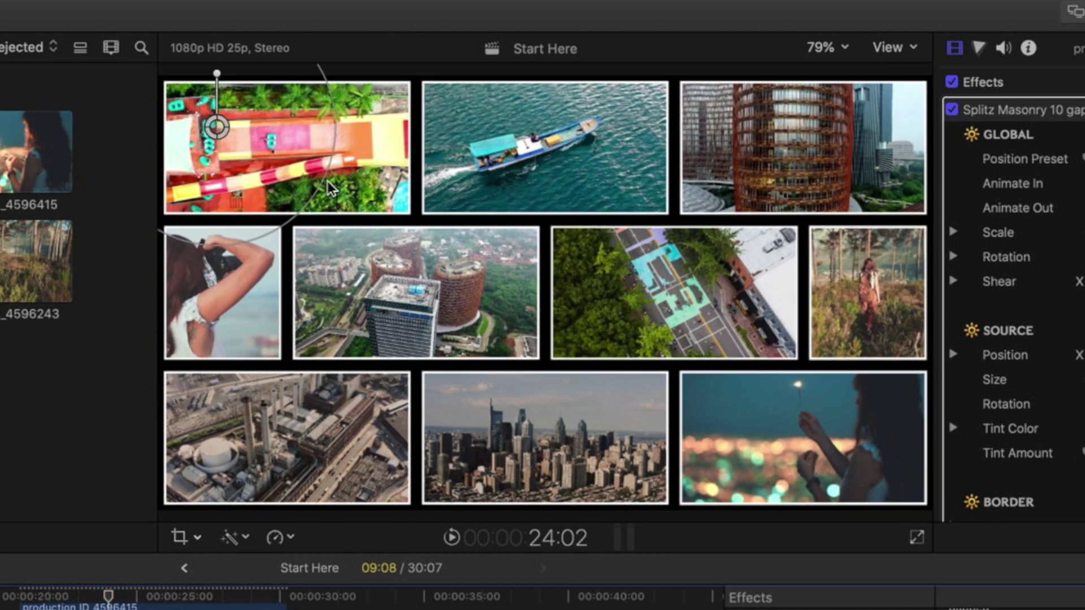
left_click_drag(217, 129, 186, 133)
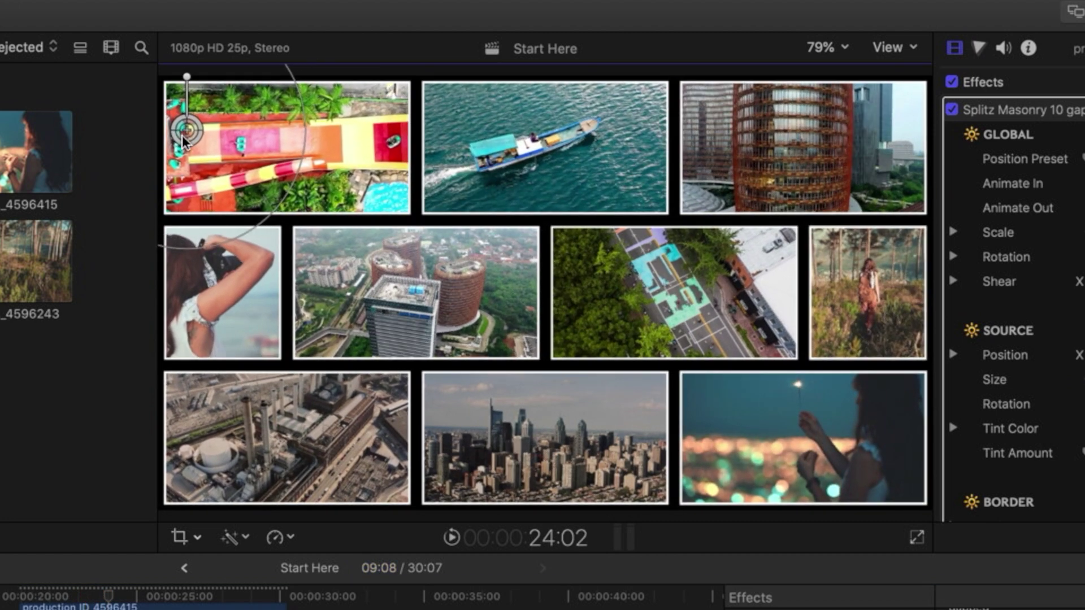
Step: Play back the masonry layout from 21:11 and again from the start of the stack at 20:24
left_click_drag(109, 594, 33, 599)
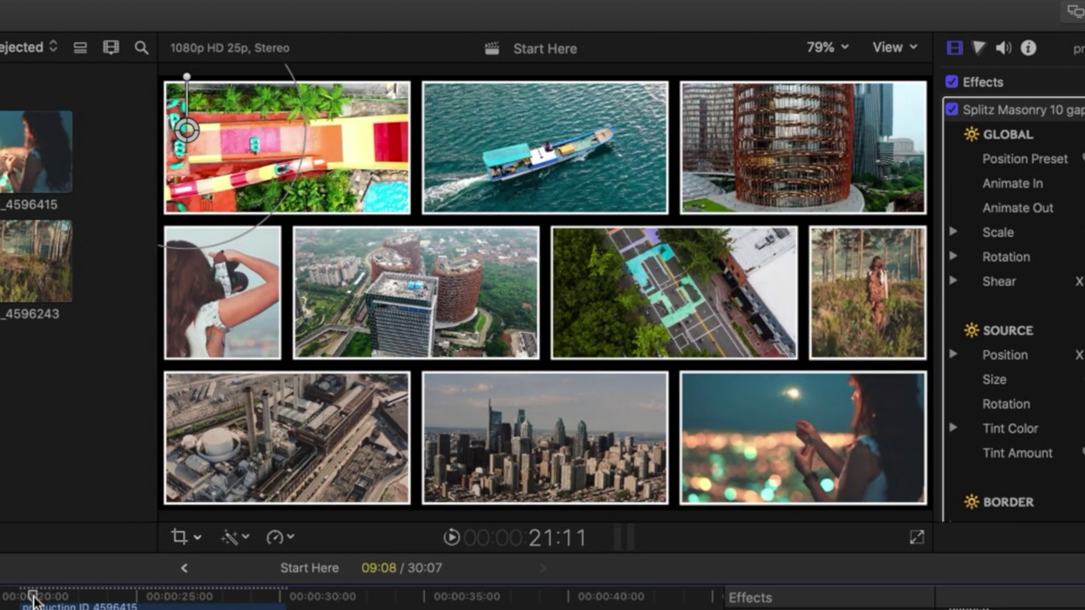
key("space")
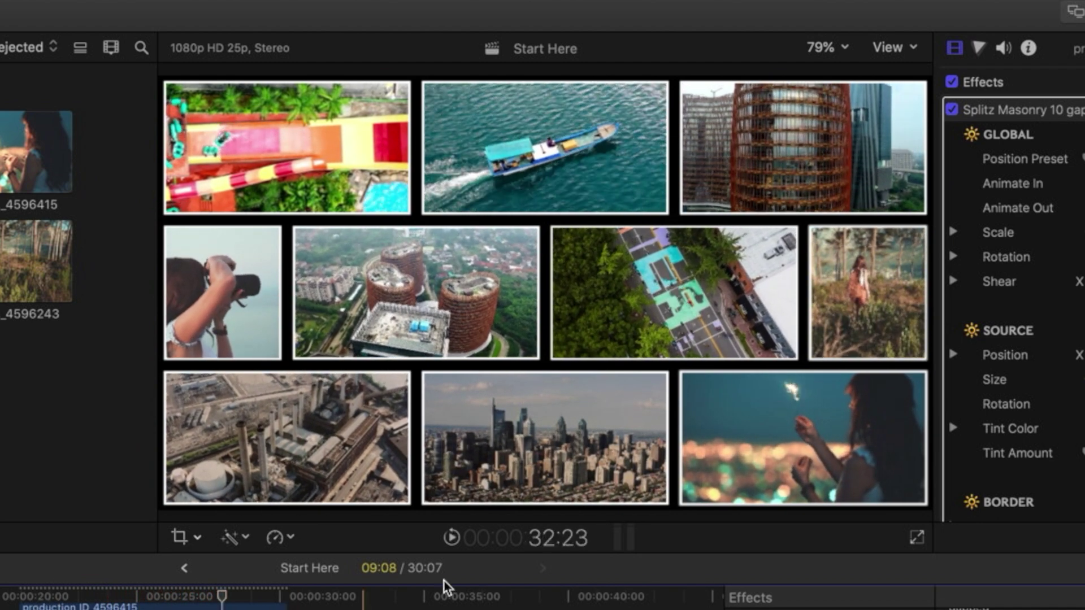
key("space")
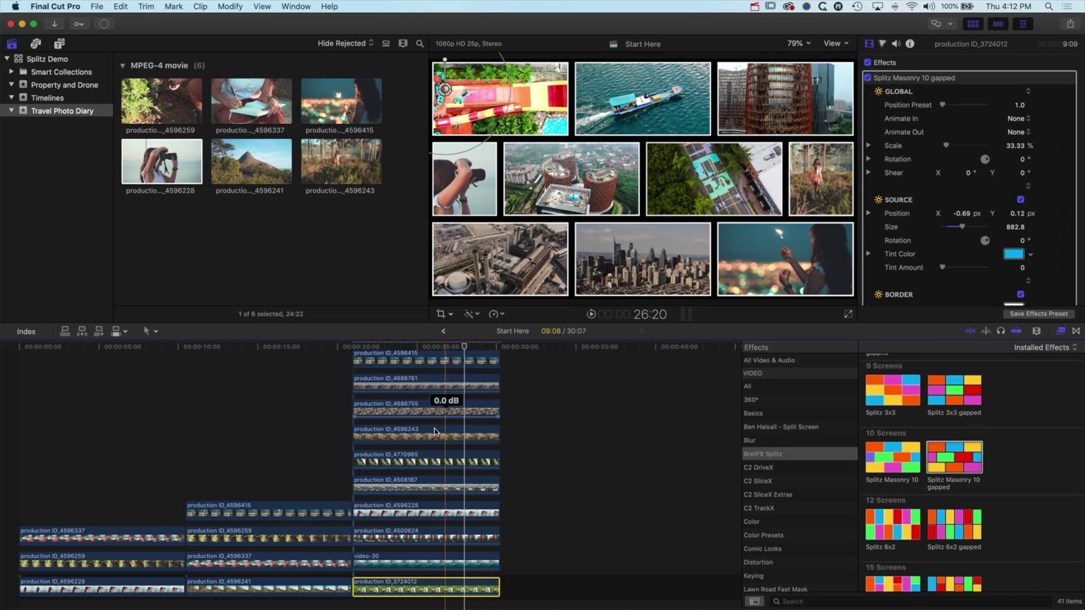
key("Up")
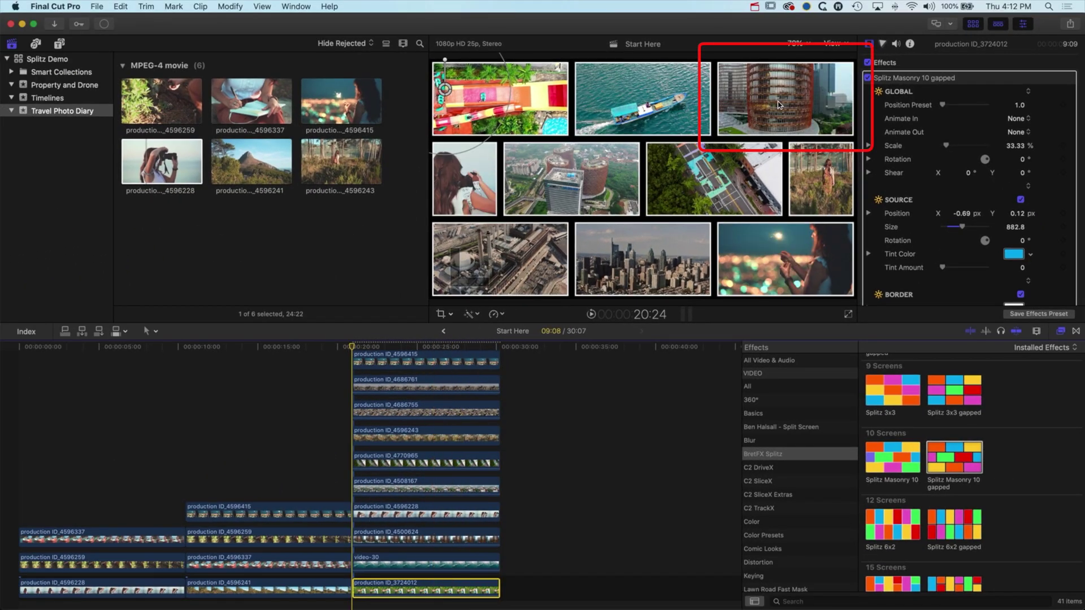
key("space")
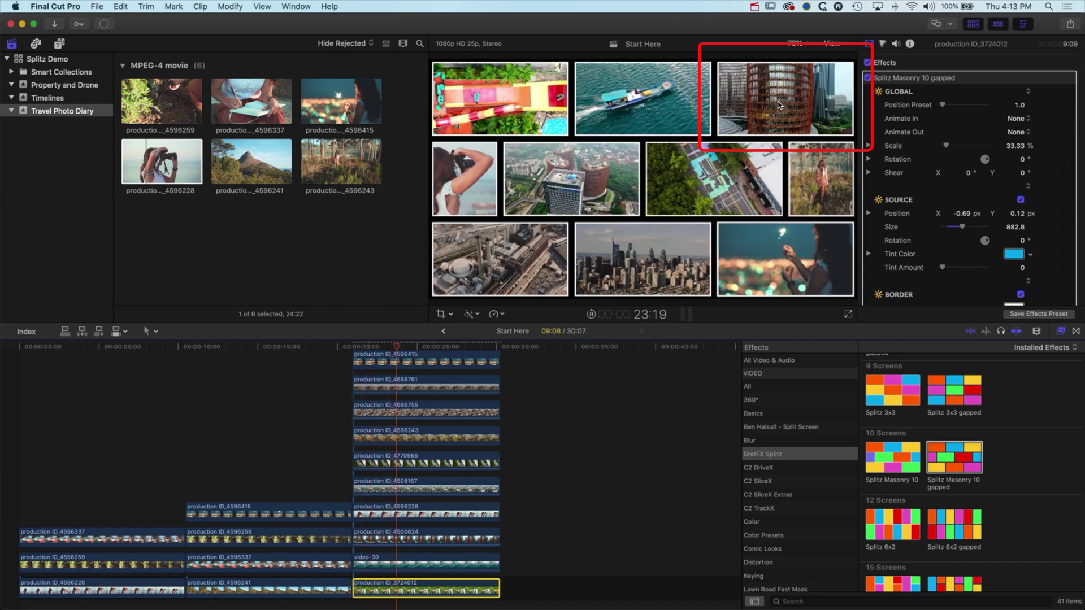
key("space")
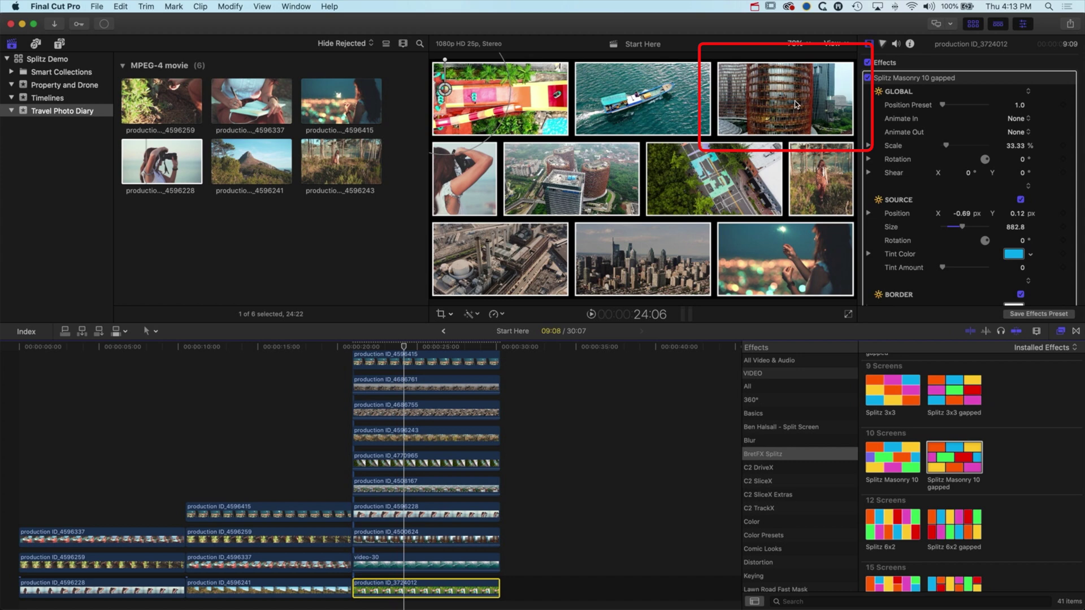
Step: Slip the tower footage inside clip 4500624 of the third screen with the Trim tool
left_click(150, 331)
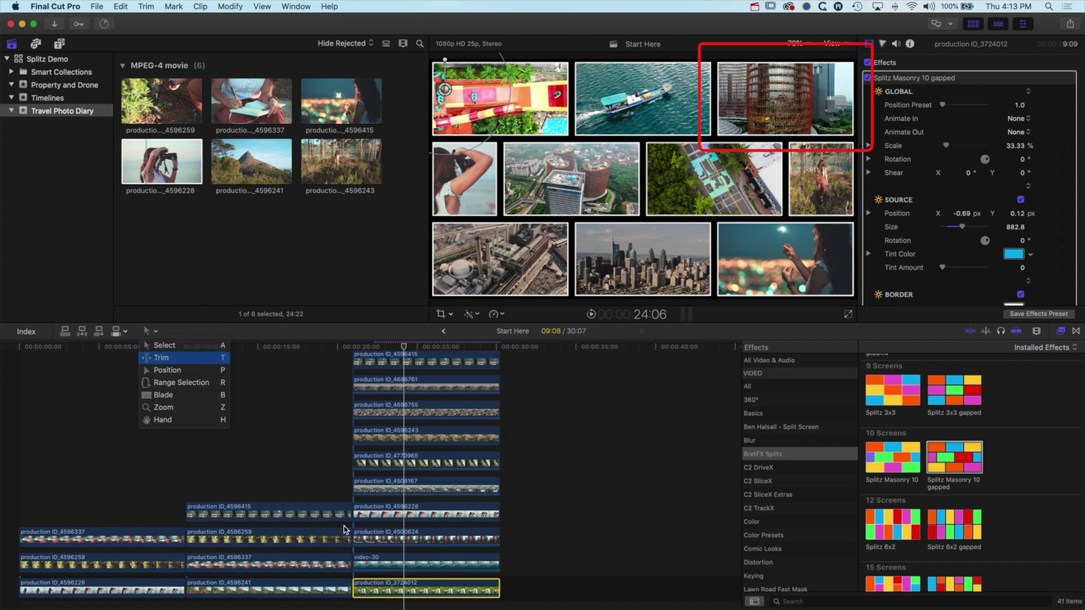
key("t")
left_click(395, 544)
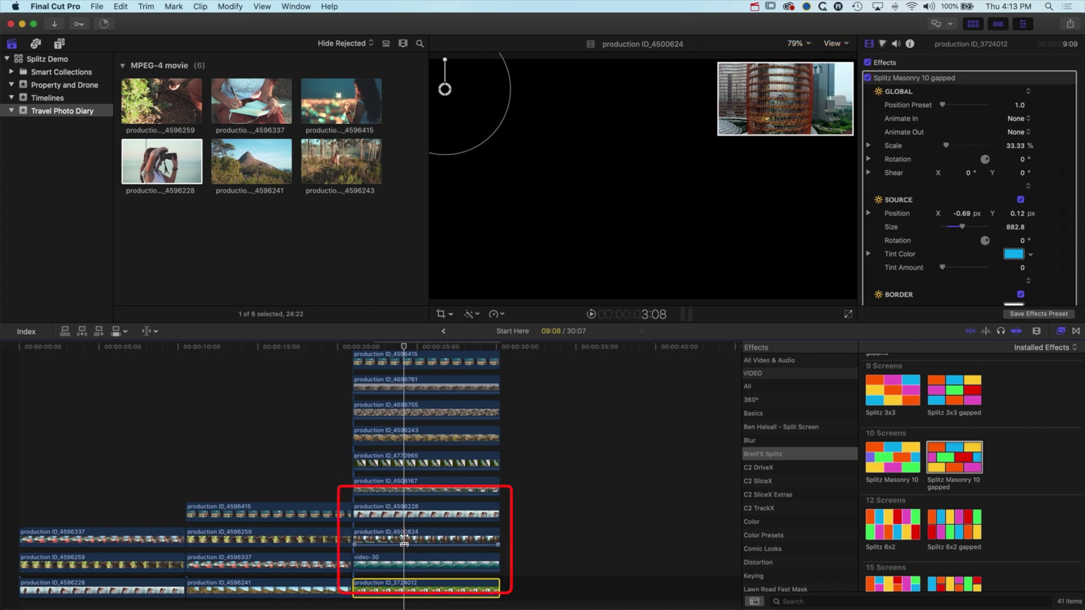
left_click_drag(404, 542, 352, 543)
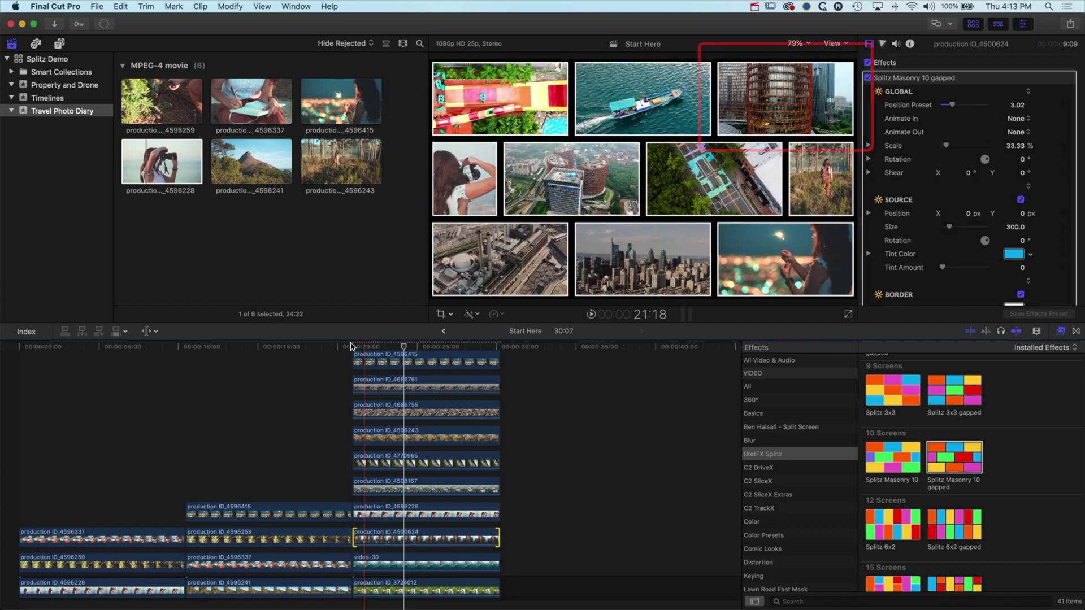
Step: Play back the masonry layout twice from the start of the ten-clip stack
left_click(351, 347)
key("space")
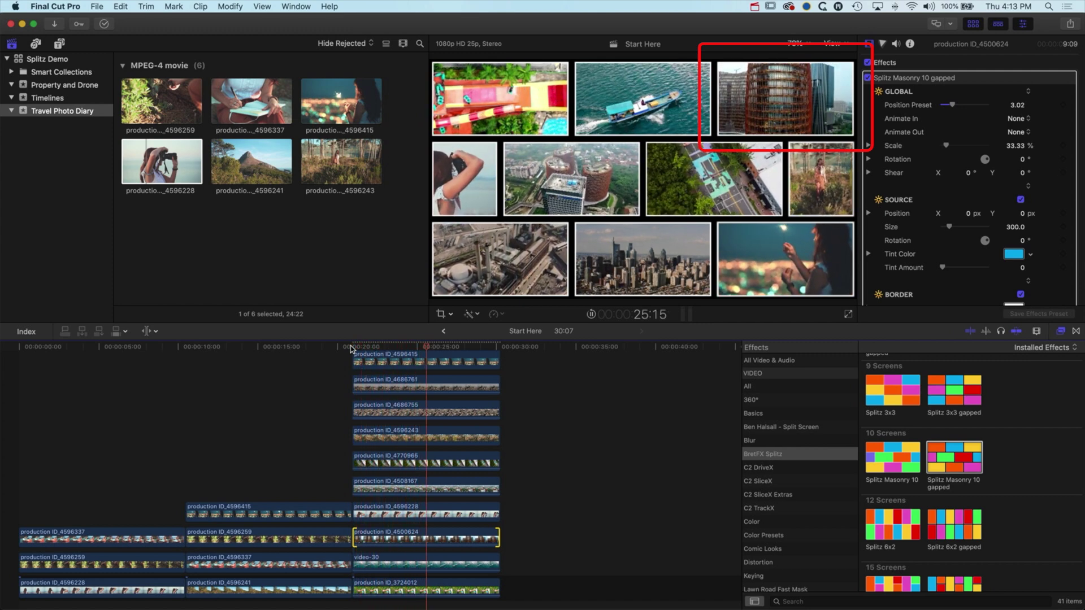
key("space")
left_click_drag(433, 347, 352, 351)
key("space")
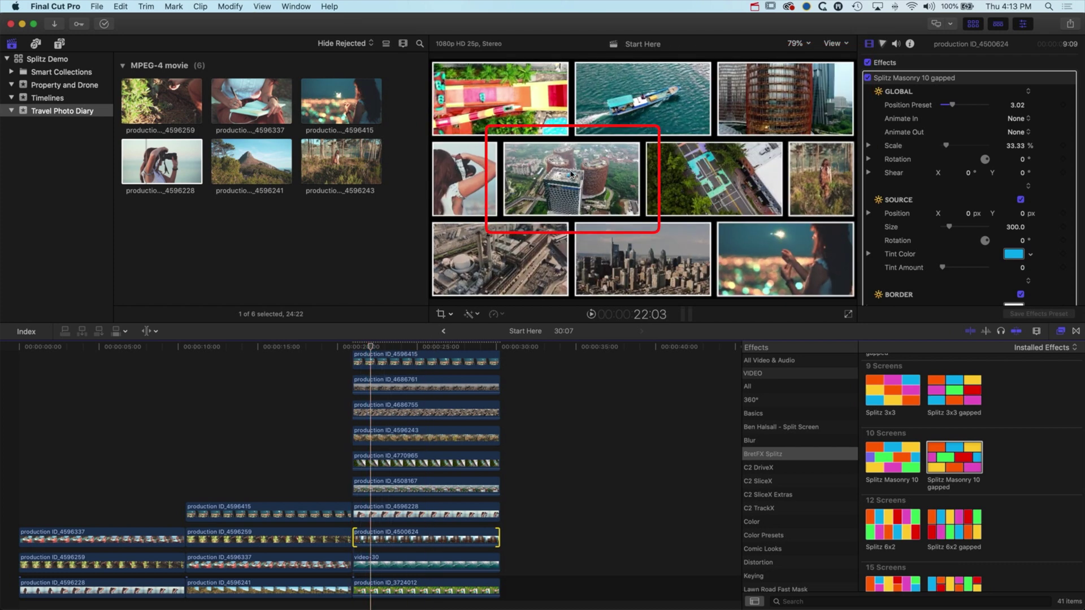
Step: Find the clip that fills the middle tower screen, select clip 4508167, and play back the layout from 20:24
key("Up")
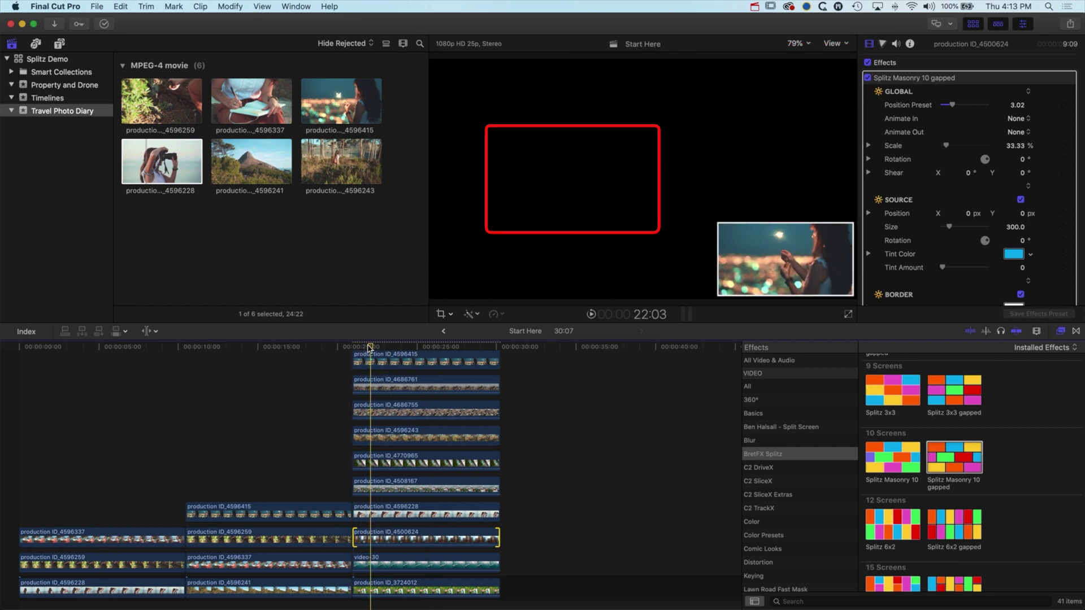
left_click(377, 436)
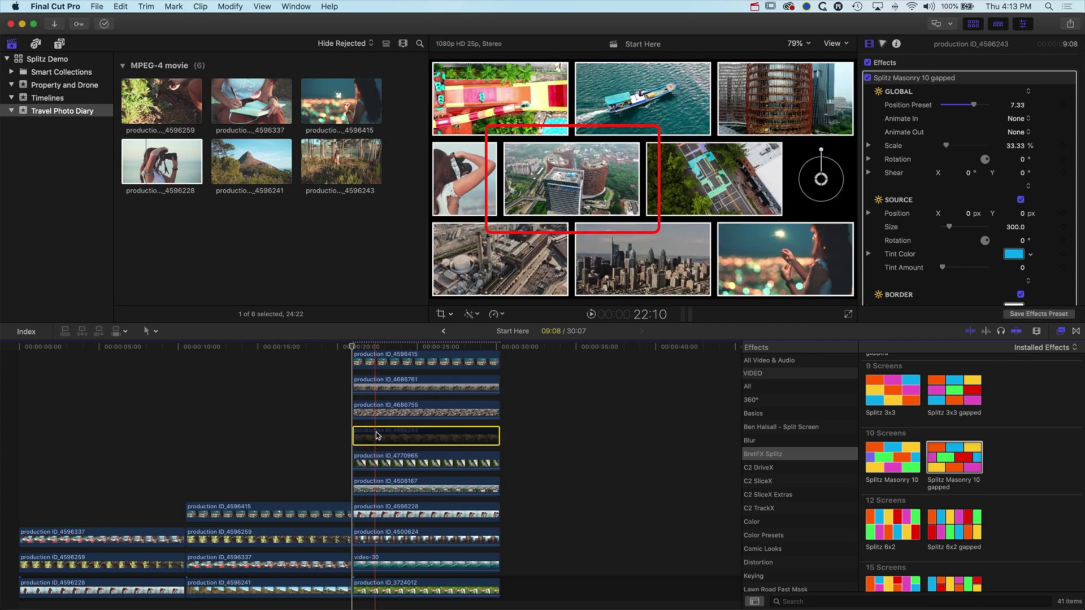
left_click(377, 461)
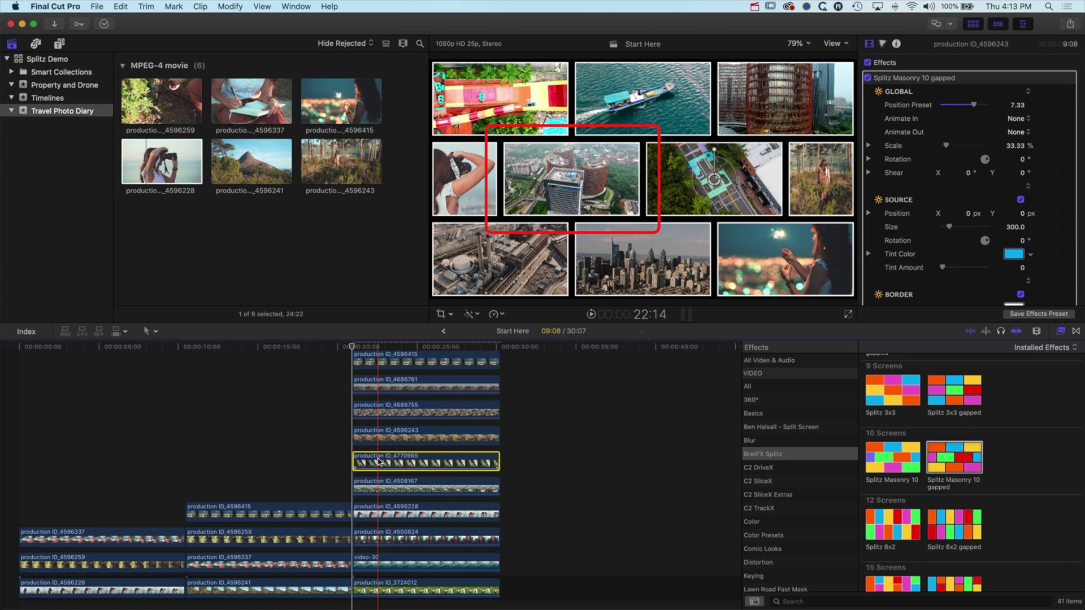
left_click(376, 490)
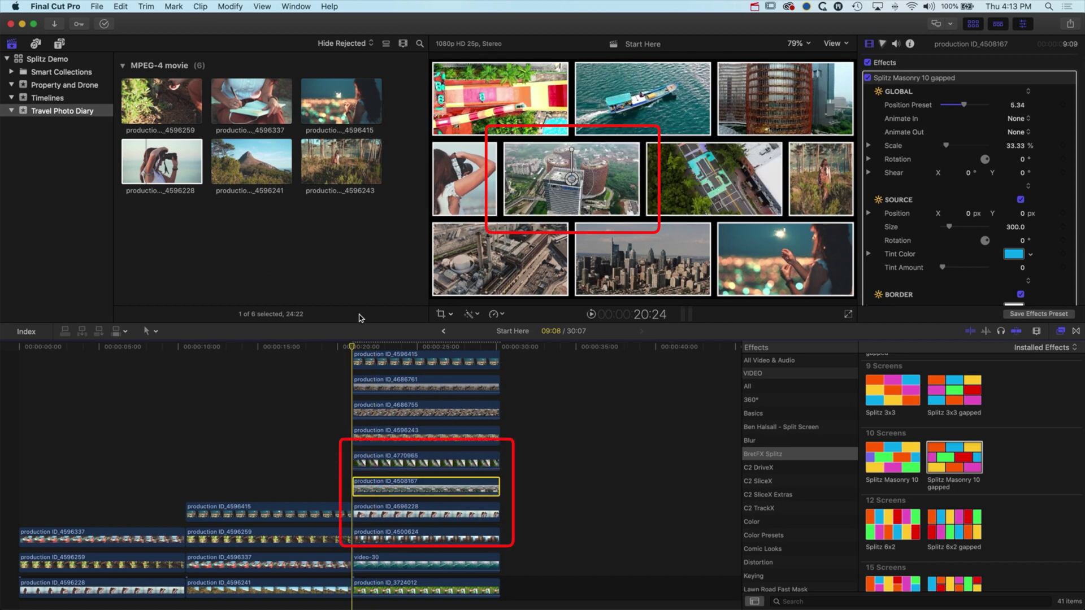
key("space")
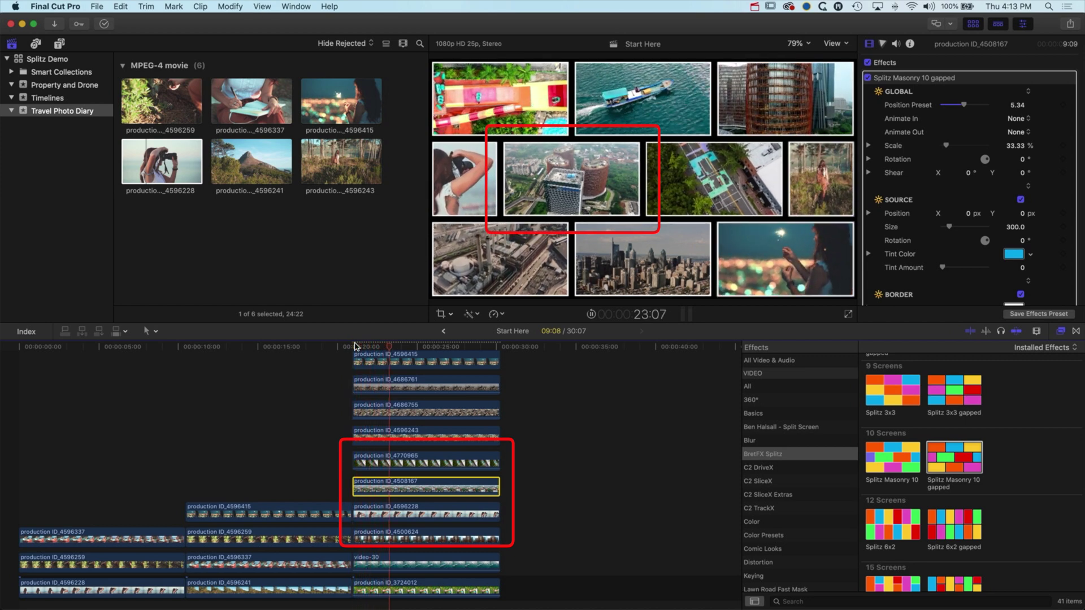
key("space")
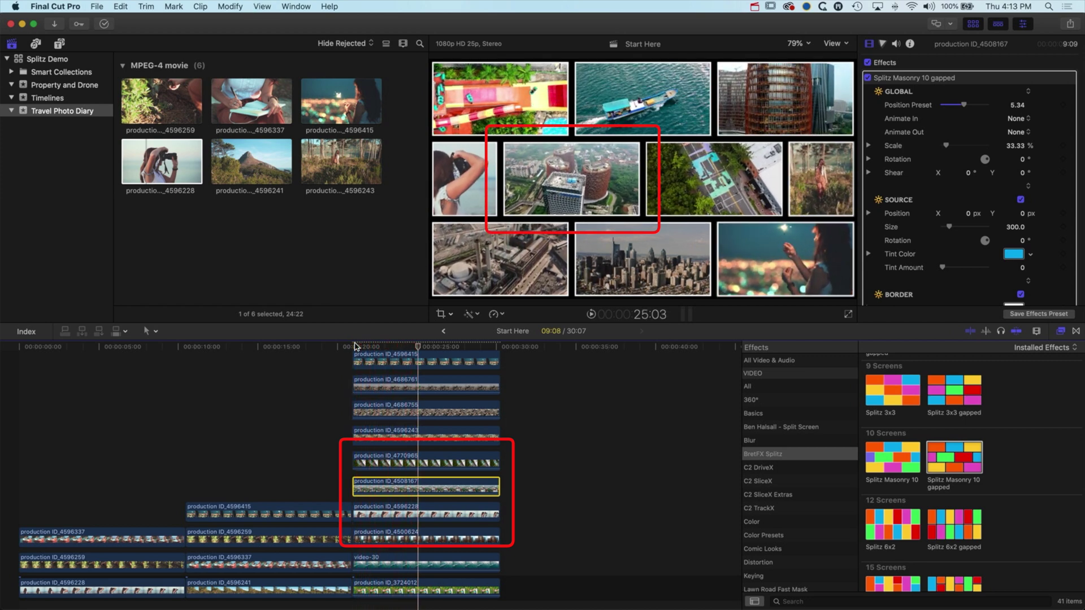
Step: Slip the tower footage inside clip 4508167 with the Trim tool, and return to the Select tool
left_click(148, 334)
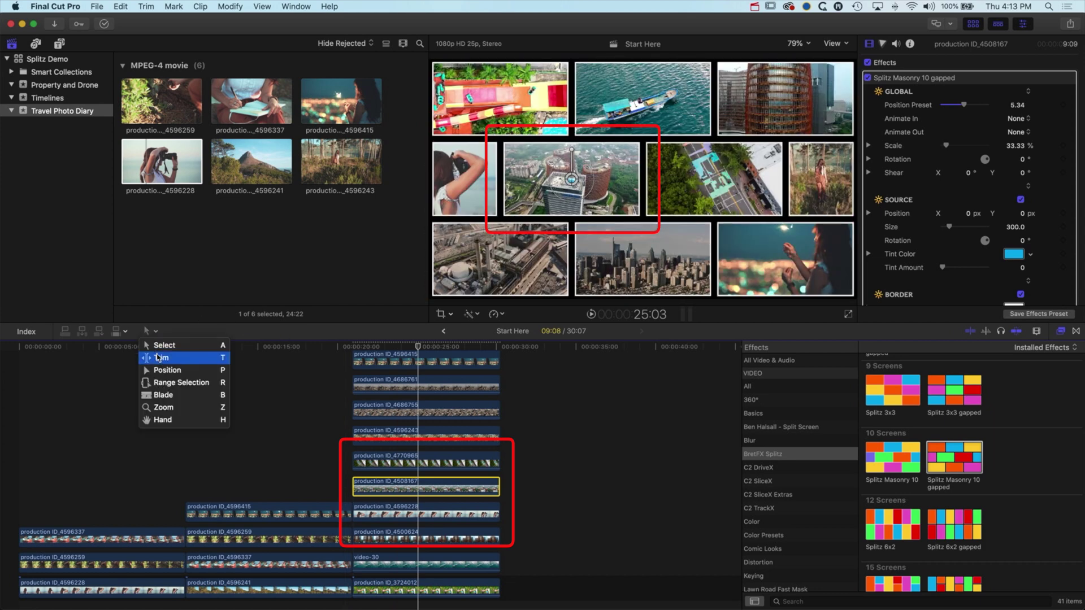
left_click(158, 360)
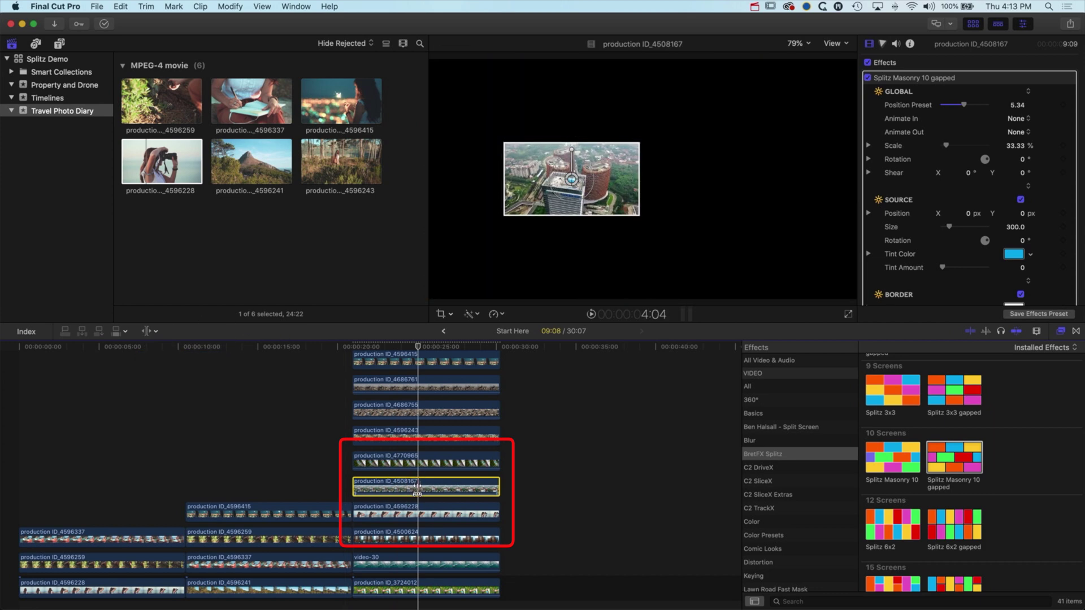
left_click_drag(354, 486, 354, 486)
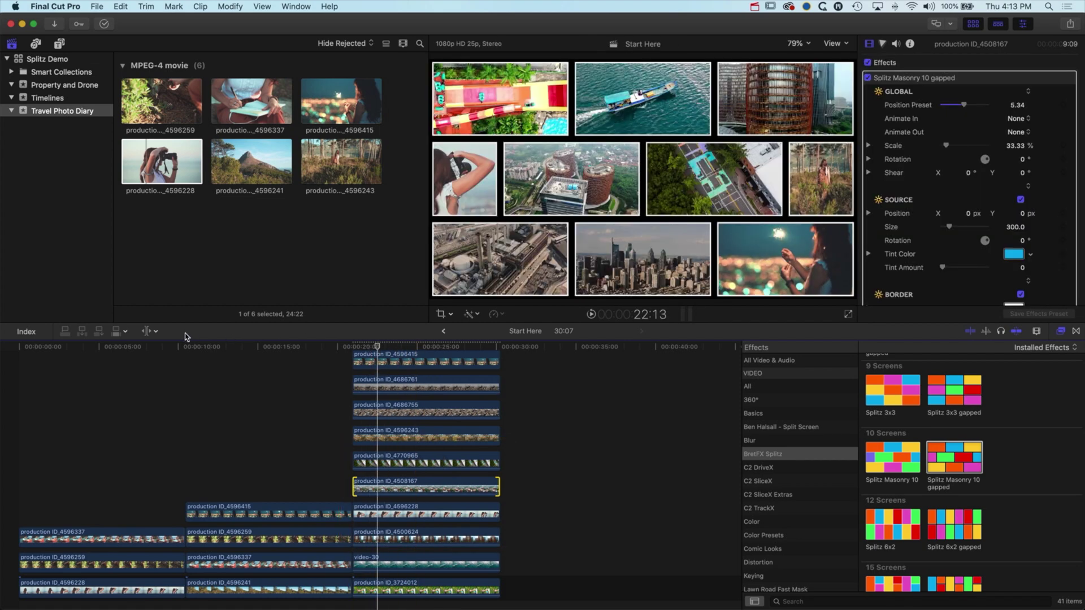
left_click(155, 333)
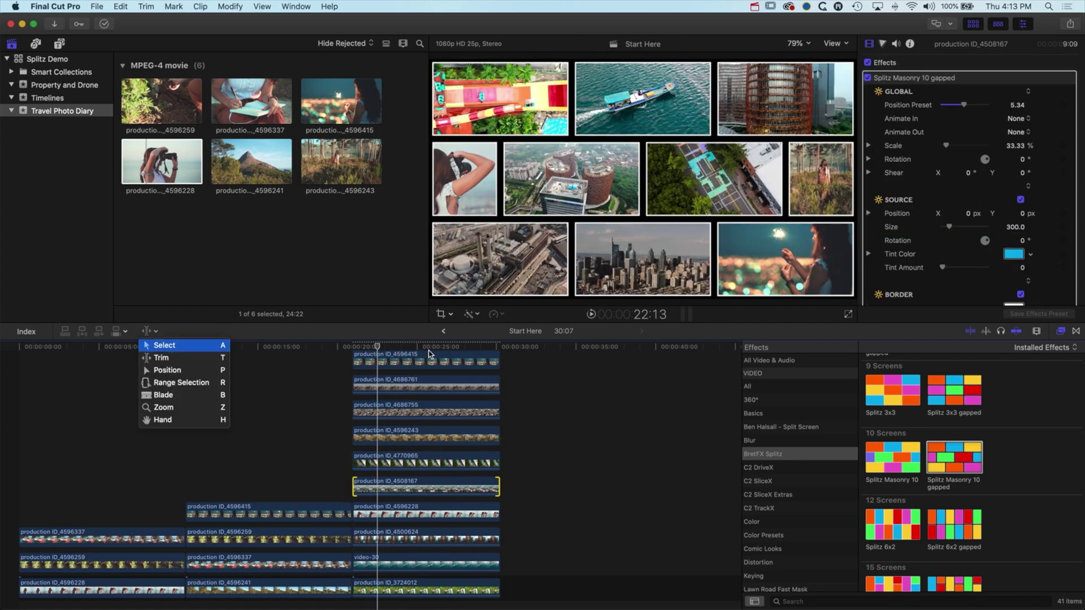
key("a")
Step: Tint two screens blue by raising the source Tint Amount of clip video-30 to 0.93 and of clip 4596228 to 0.99
left_click(419, 589)
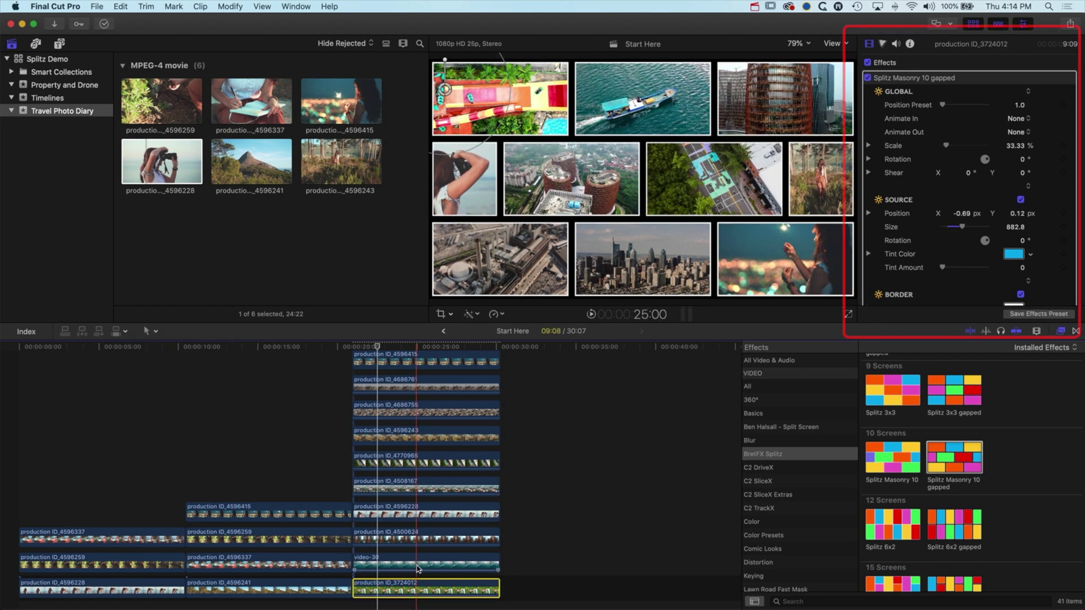
left_click(419, 563)
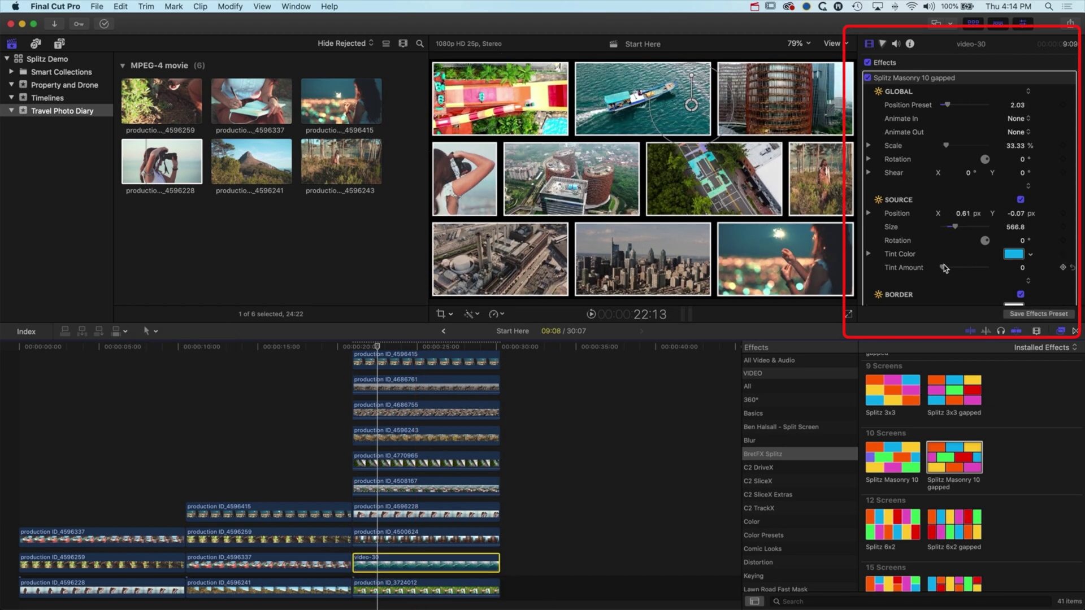
left_click_drag(986, 269, 984, 268)
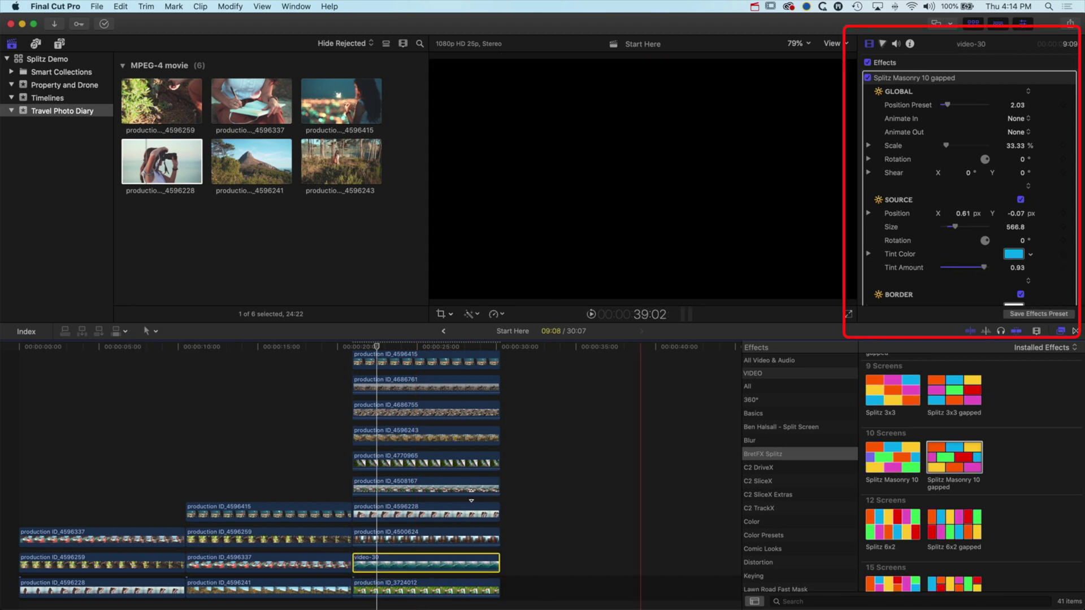
left_click(431, 515)
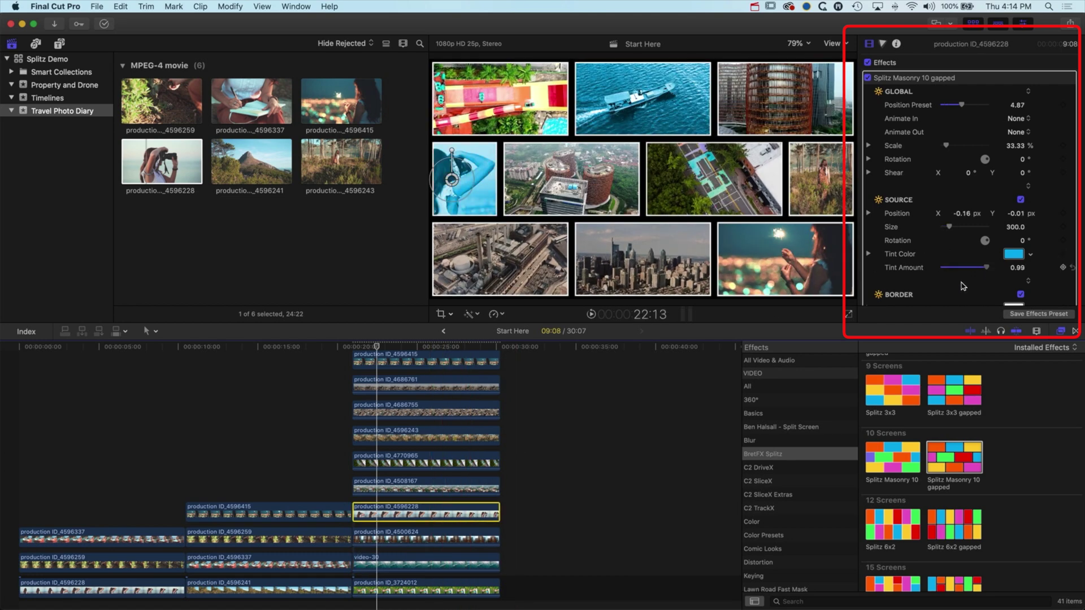
Step: Set the source Tint Amount to 1.0 for clips 4770965, 4686755 and 4596415 in the ten-clip stack
left_click(430, 461)
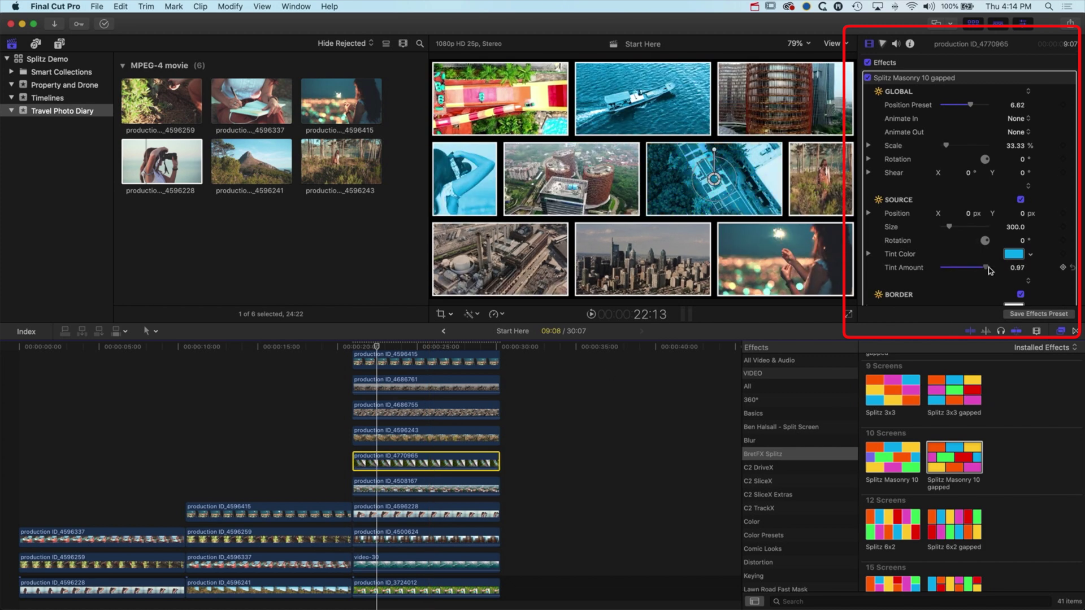
left_click(406, 412)
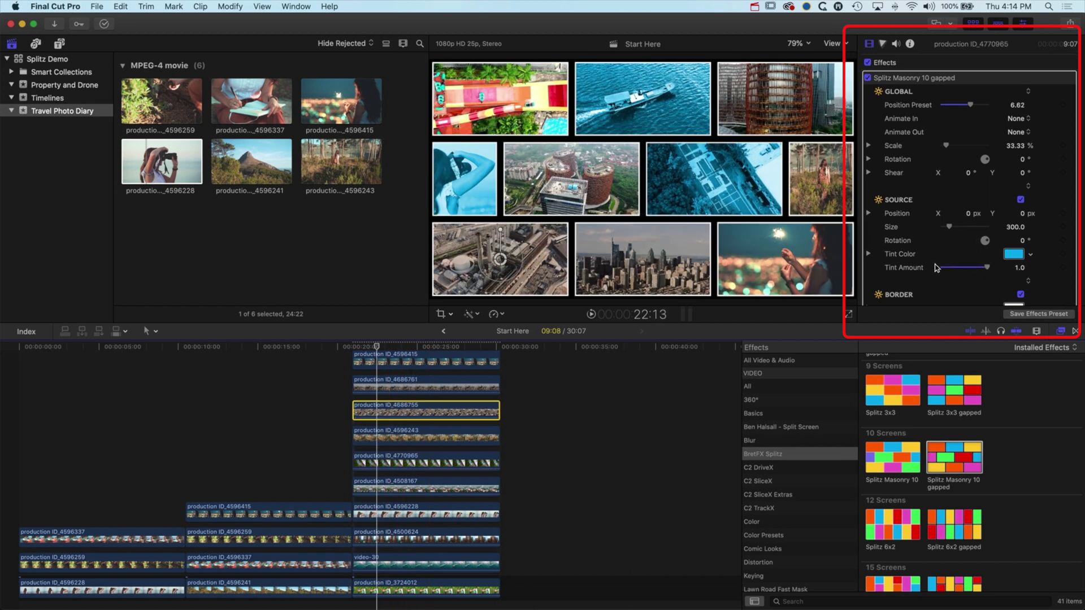
left_click_drag(942, 269, 967, 270)
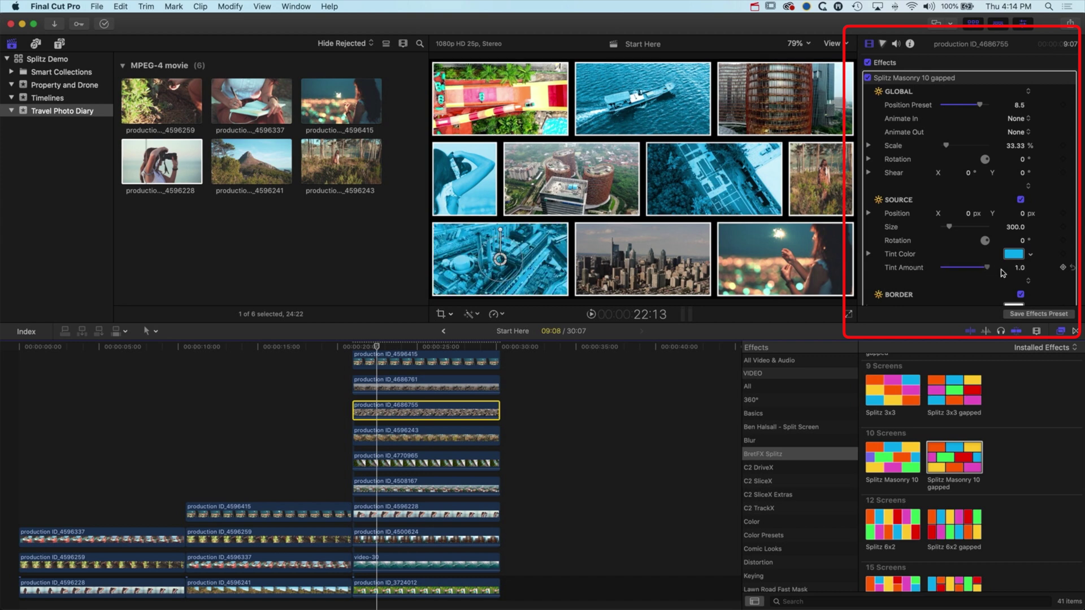
left_click(402, 361)
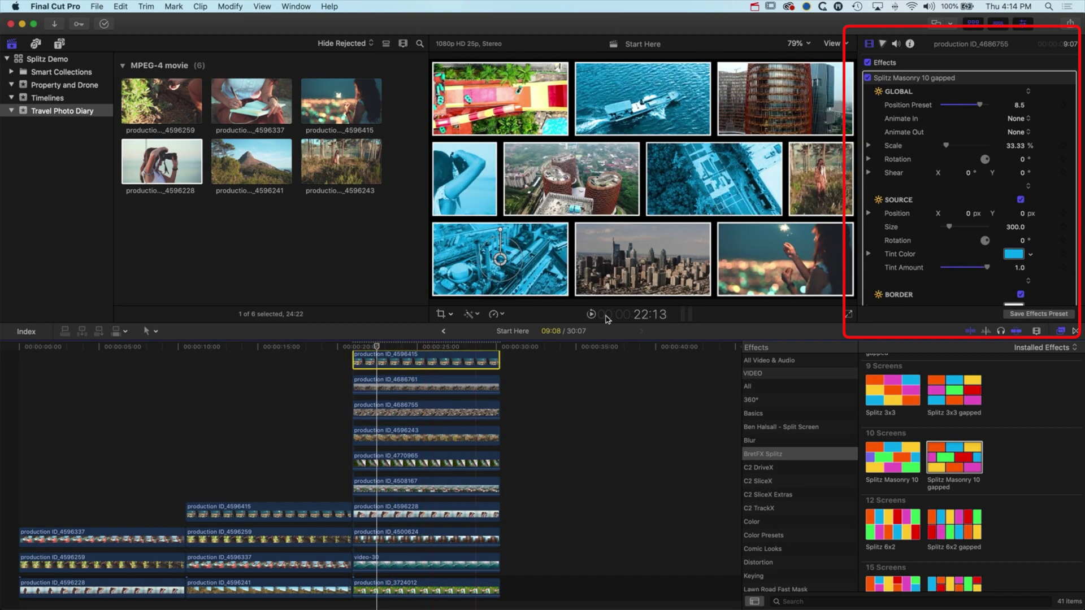
left_click_drag(942, 267, 978, 270)
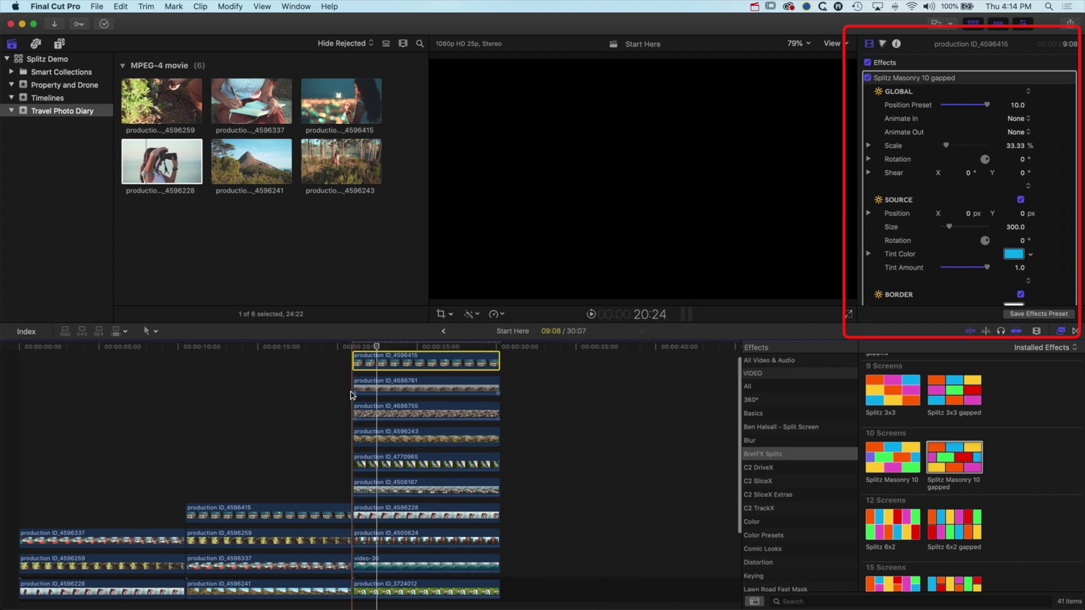
Step: Change the Tint Color of the uppermost clip 4596415 to the purple swatch and dismiss the color picker
key("super+shift+c")
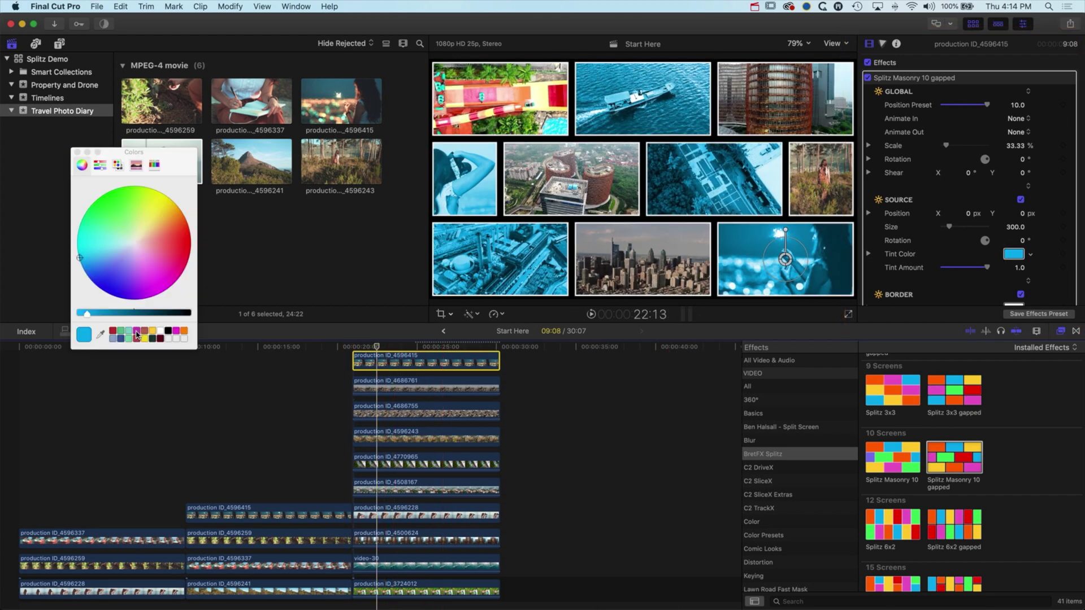
left_click(136, 332)
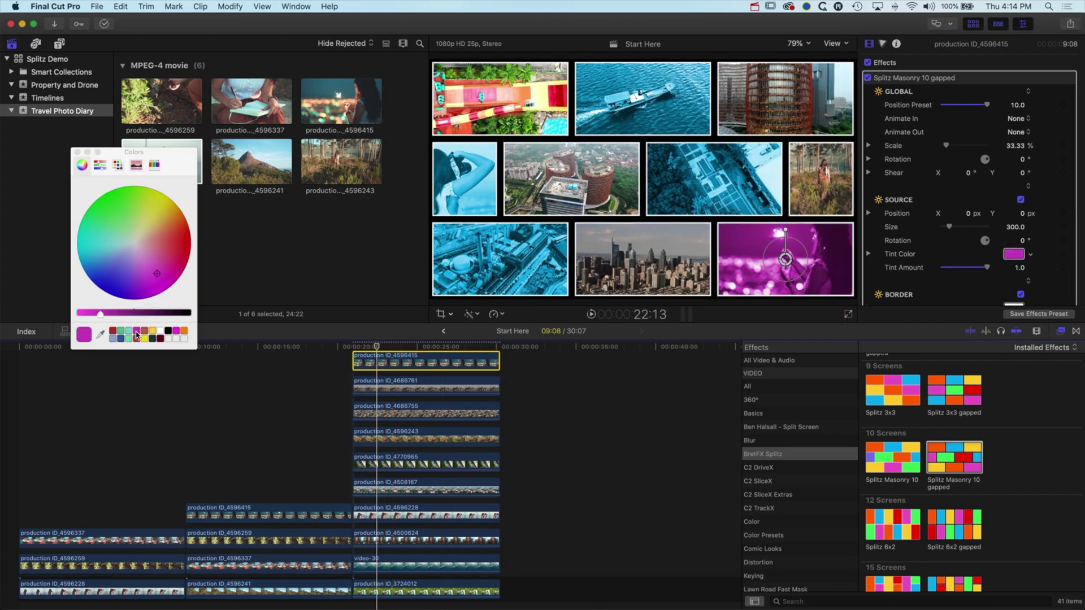
left_click(76, 152)
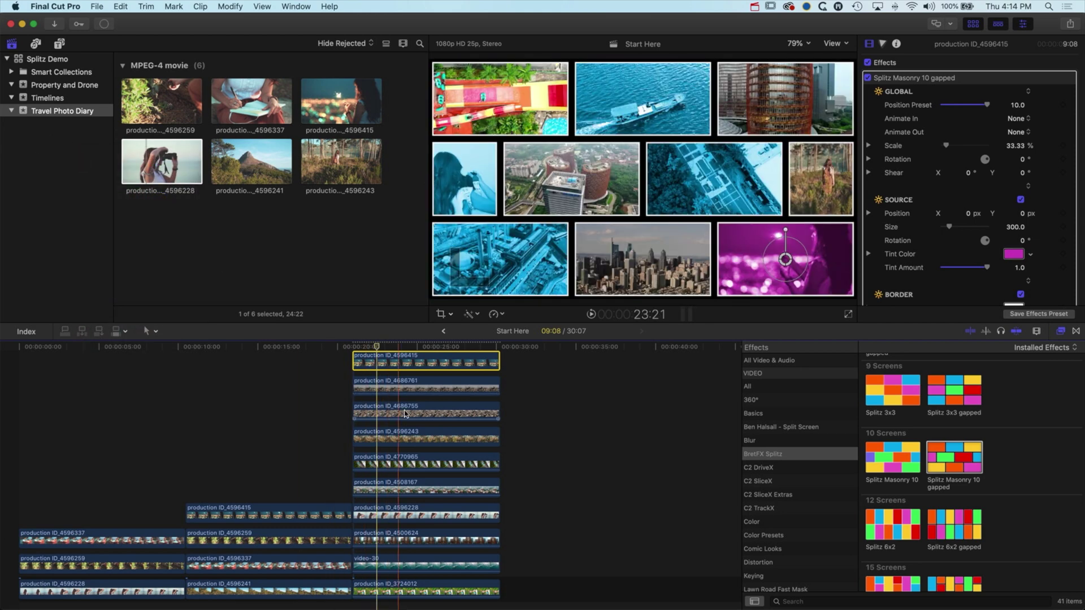
Step: Change the Tint Color of the industrial aerial clip 4686755 to the orange swatch and dismiss the color picker
left_click(409, 415)
key("super+shift+c")
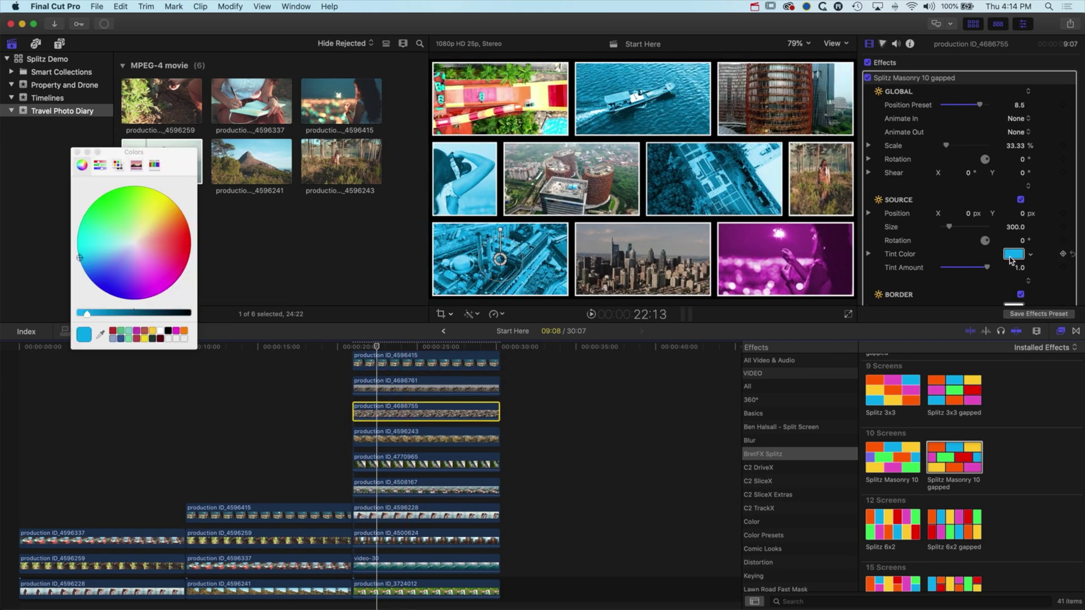
left_click(184, 333)
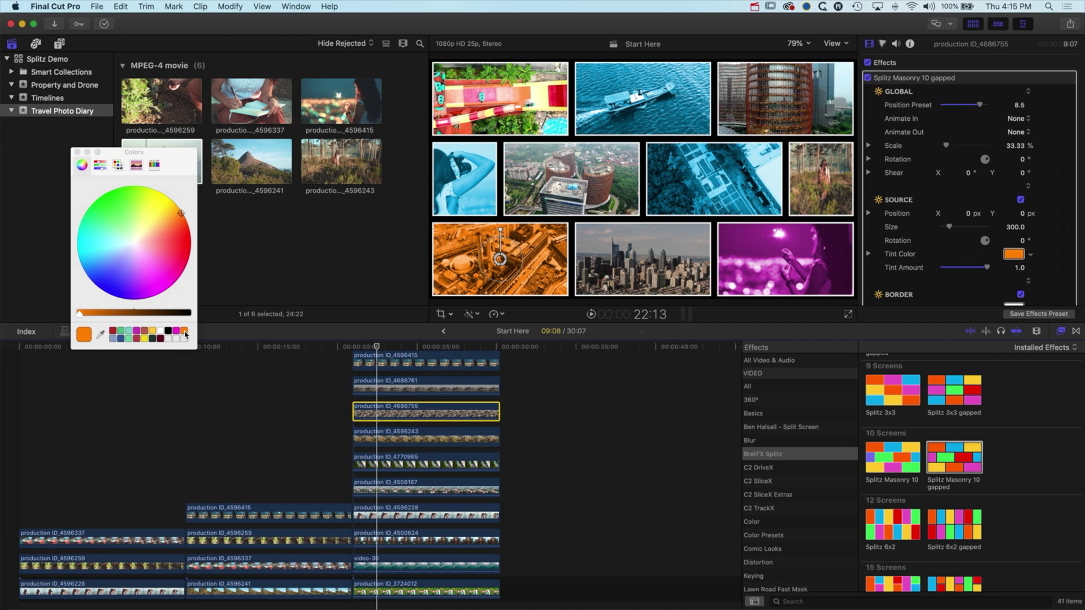
left_click(78, 152)
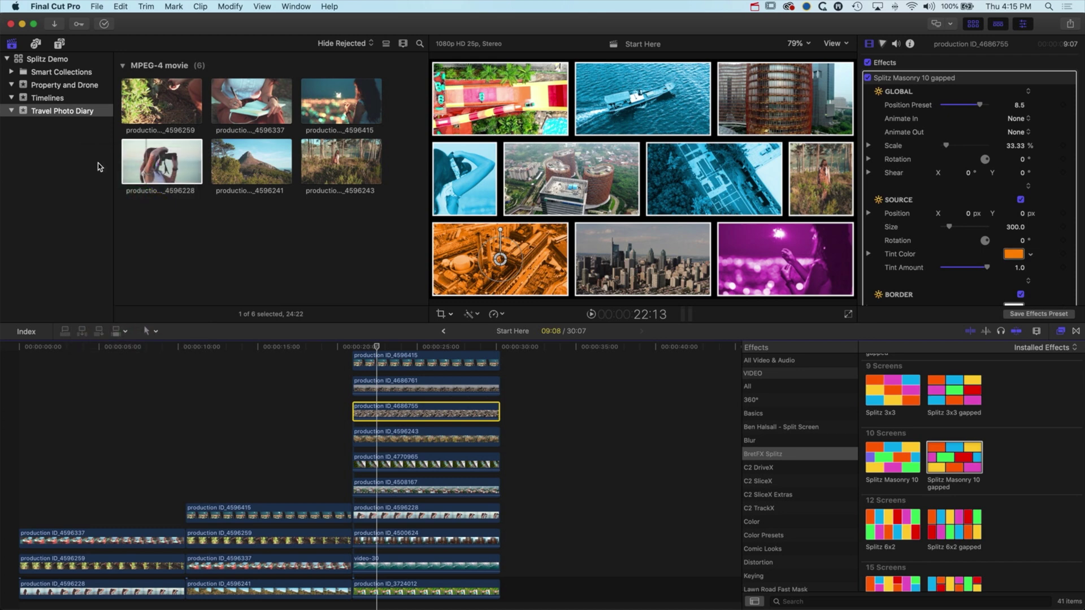